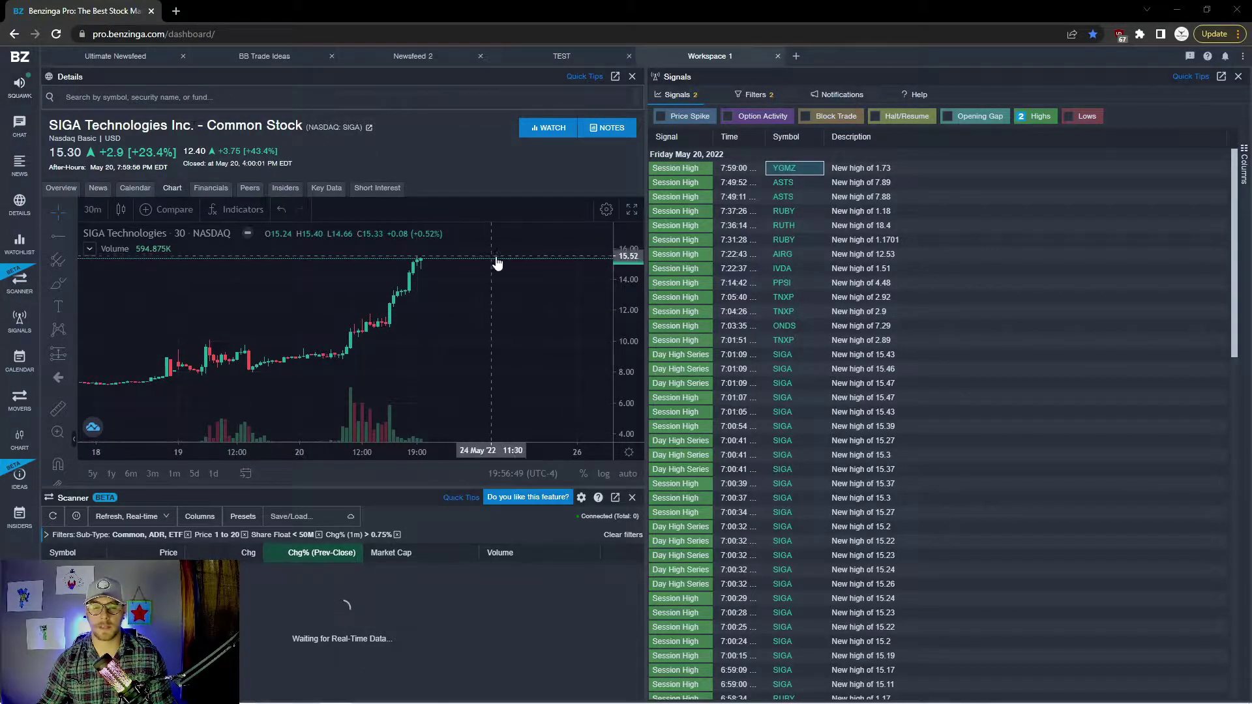
Create a new blank workspace and add the Details tool inside it.
click(797, 57)
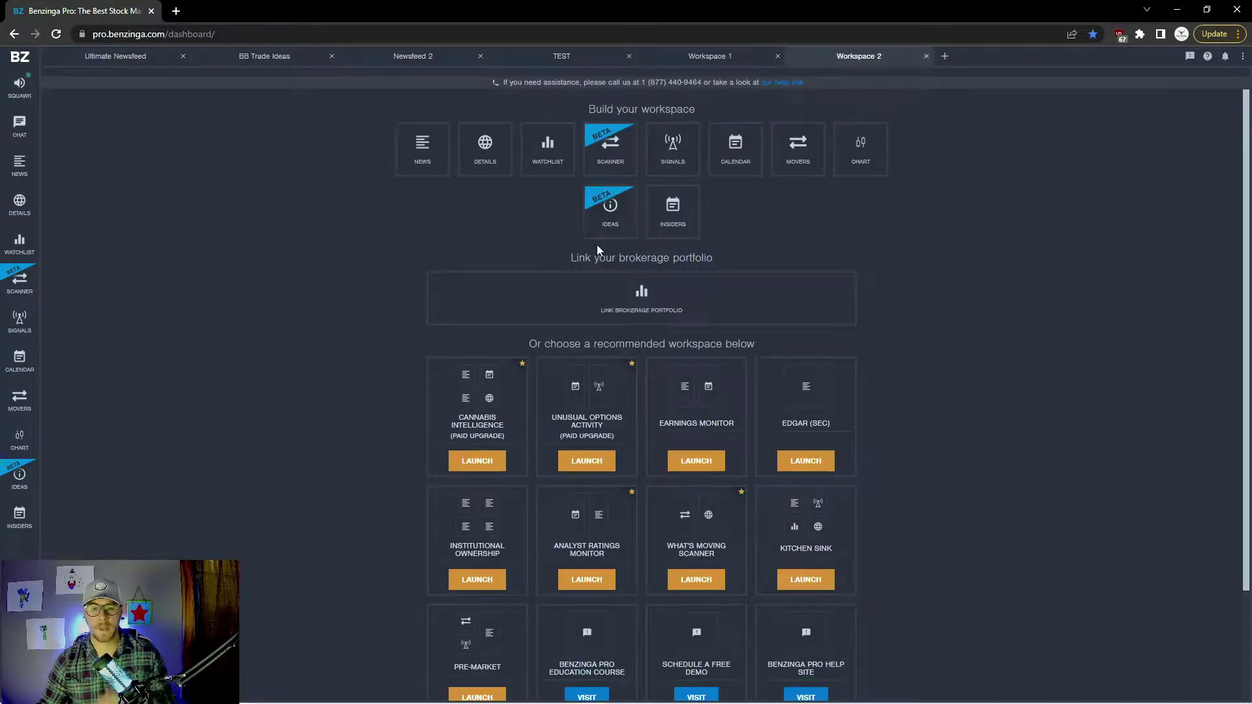
click(707, 59)
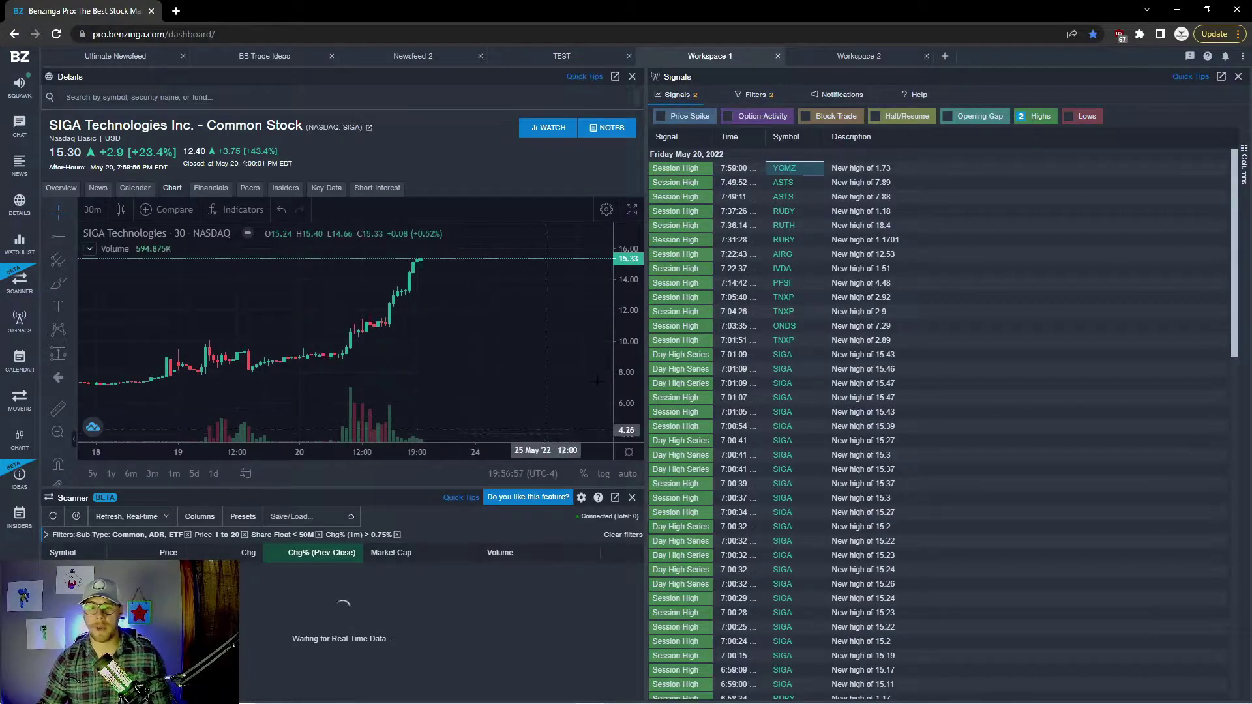
click(869, 57)
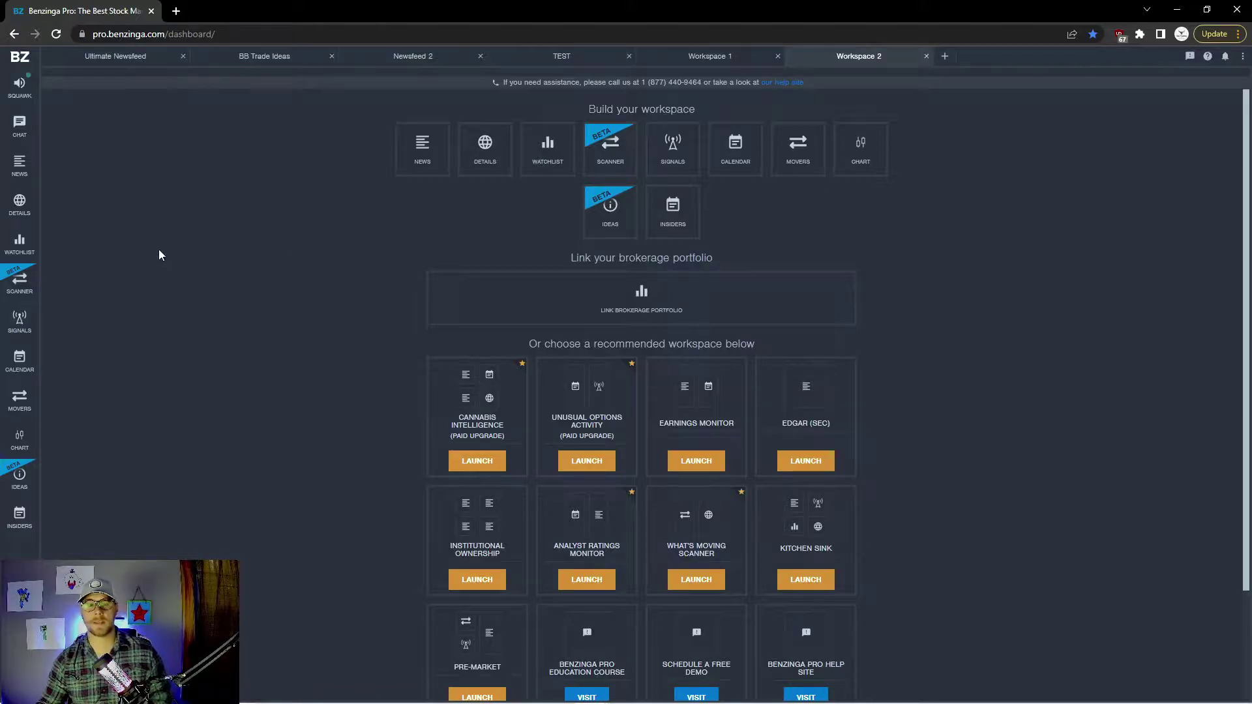
mouse_move(29, 209)
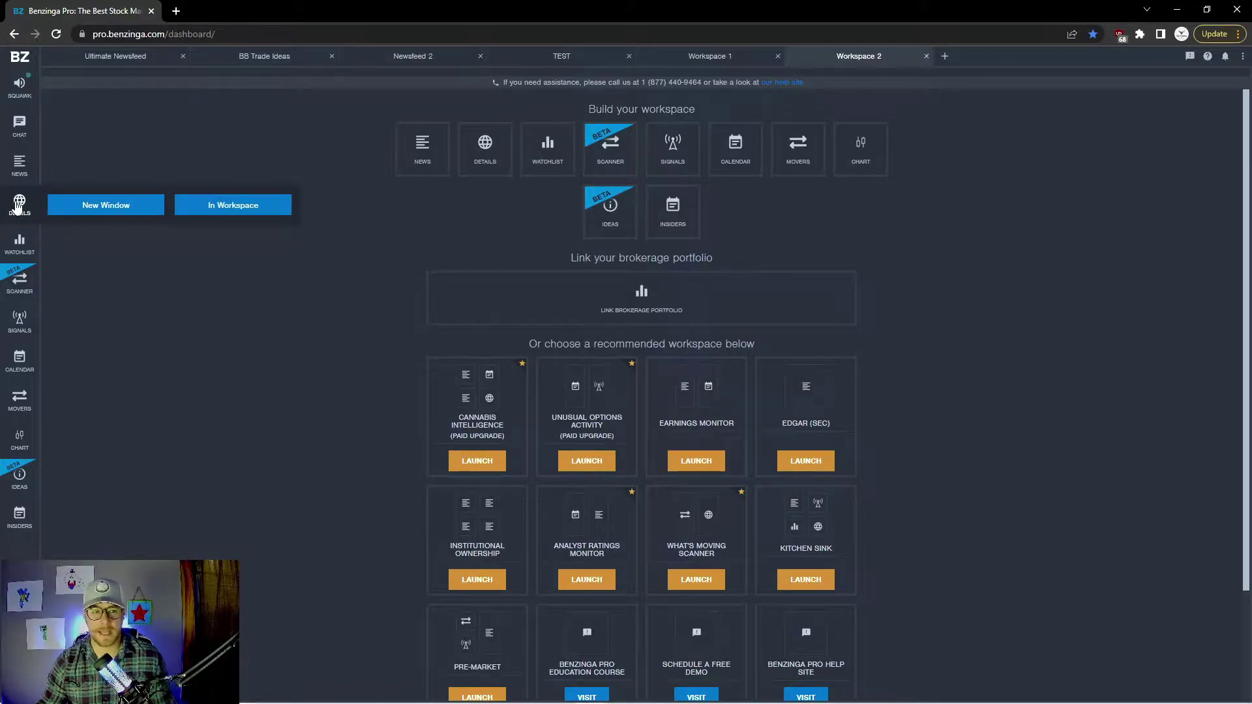
click(235, 204)
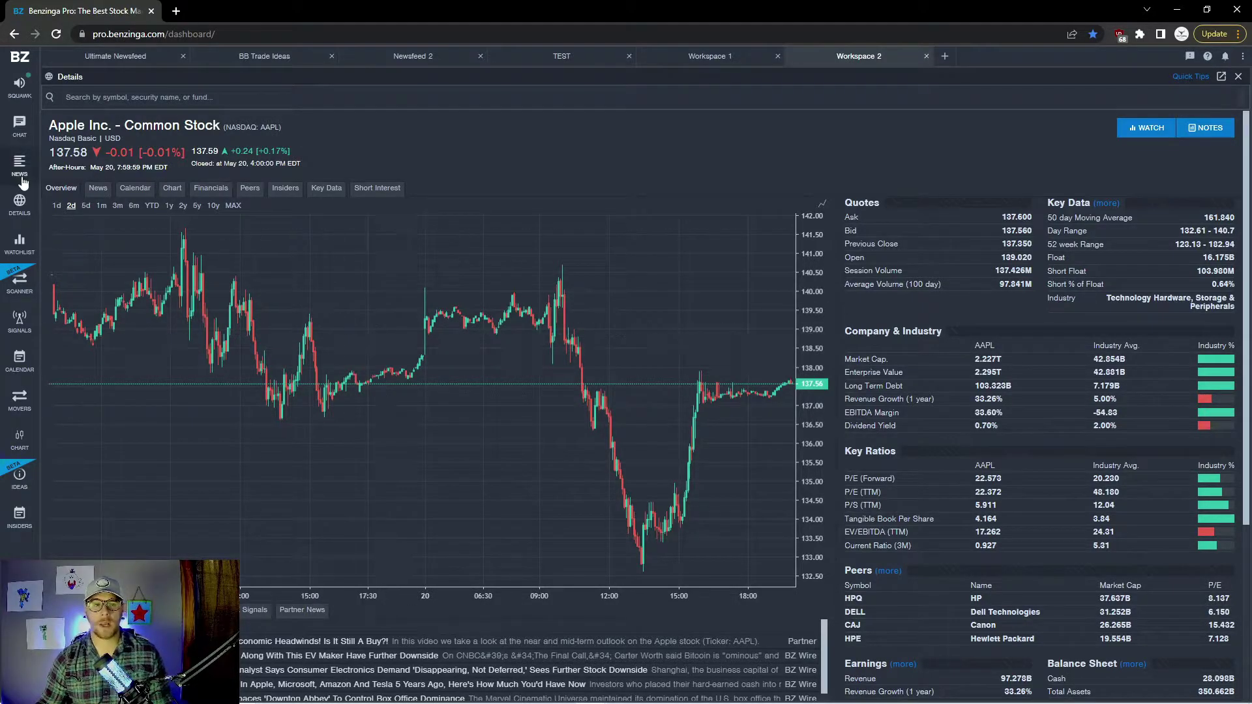
Show Apple's chart in the Details tool and set its interval to 30 minutes.
click(172, 190)
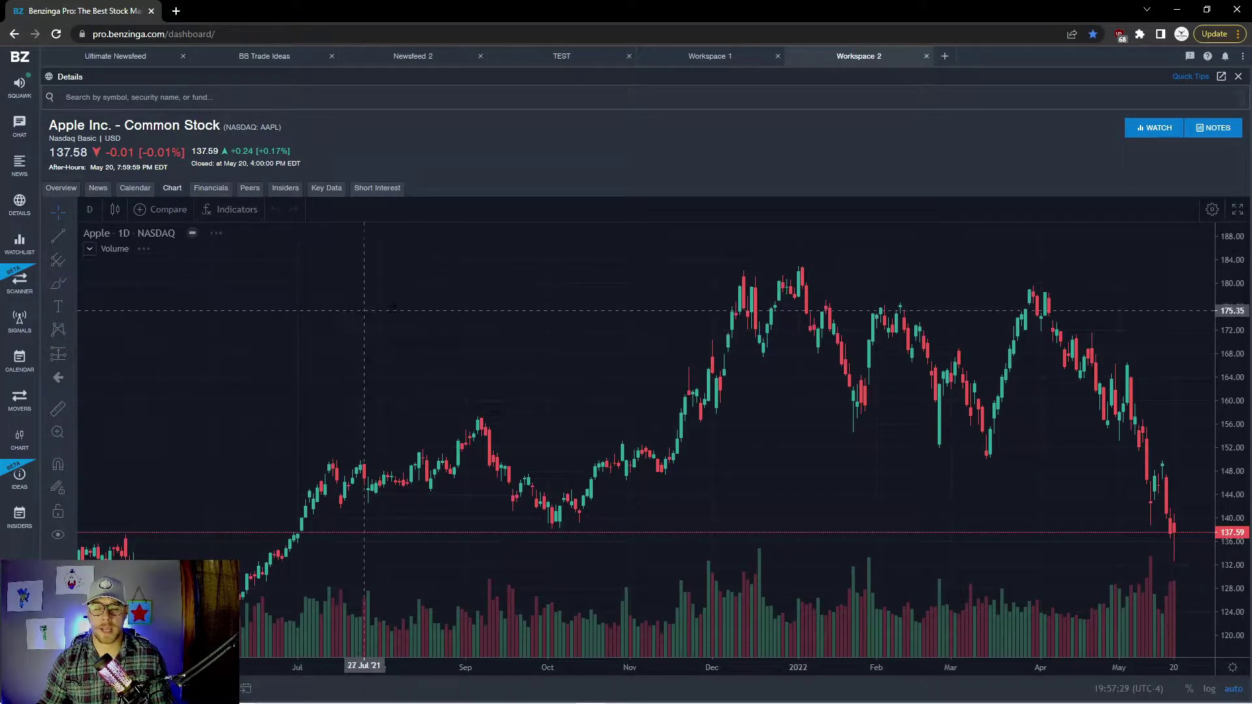
right_click(608, 300)
click(643, 312)
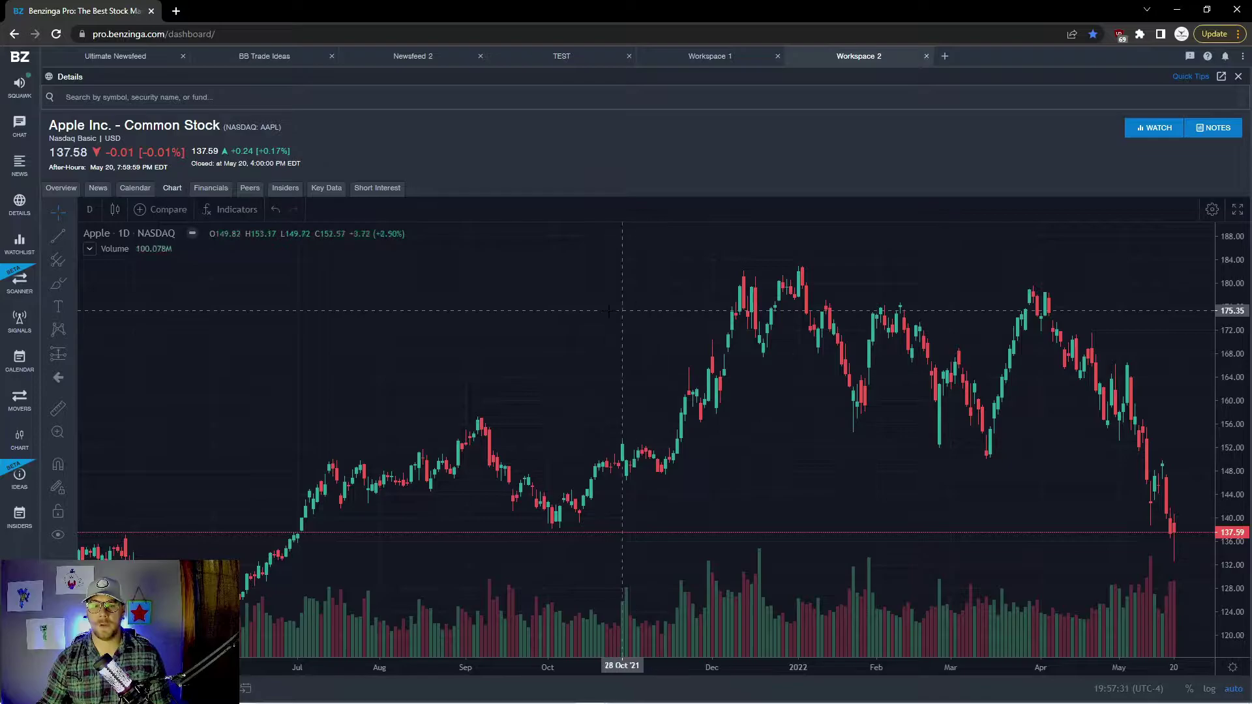
scroll(783, 457, up, 3)
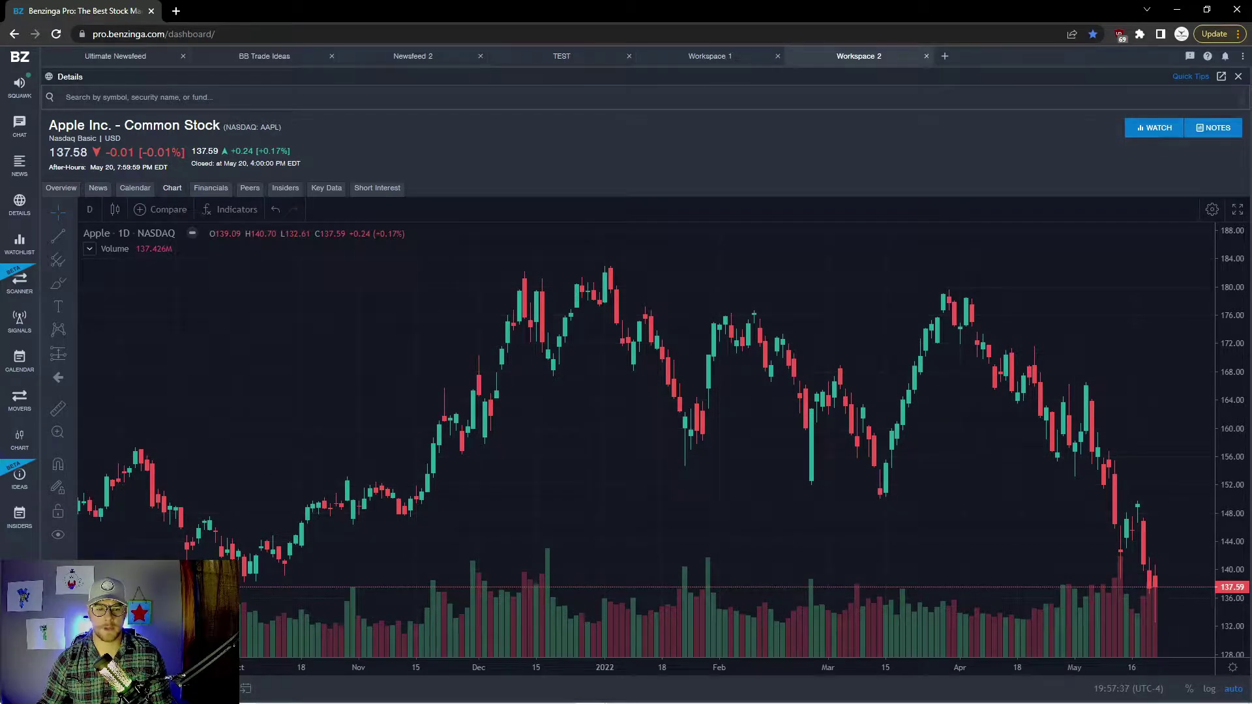
text(30)
key(Return)
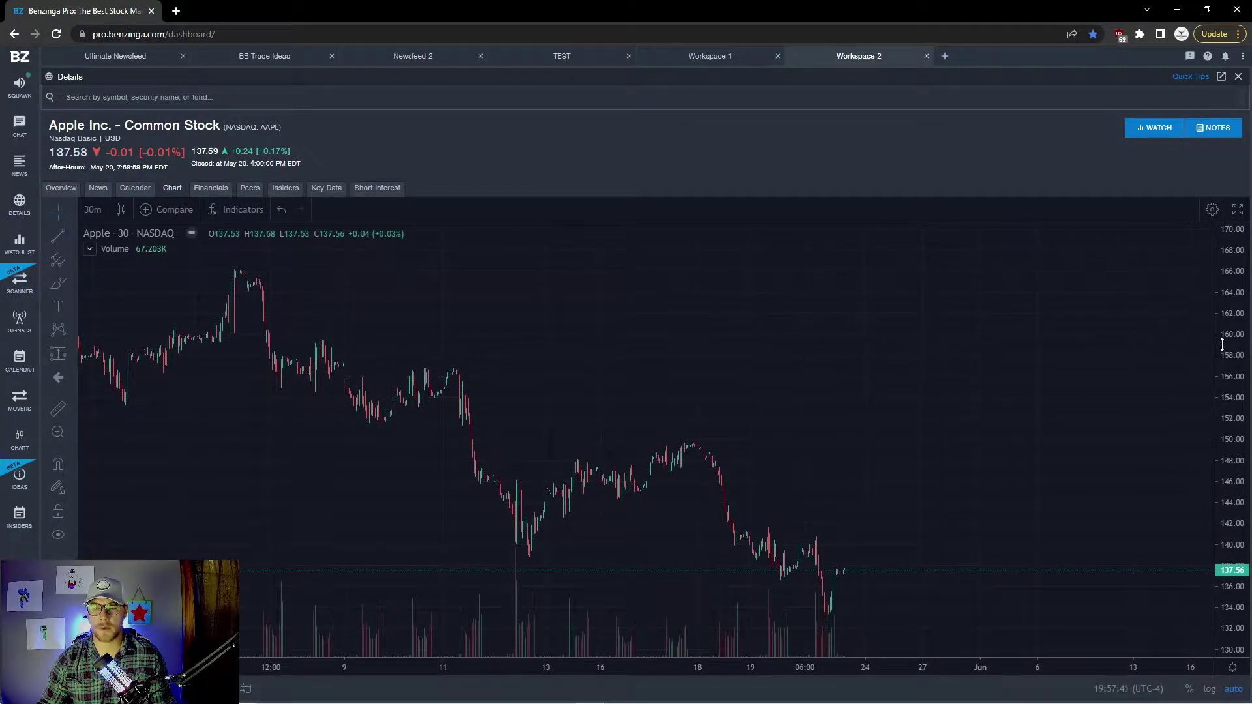
drag(1233, 349, 1233, 369)
drag(968, 445, 983, 572)
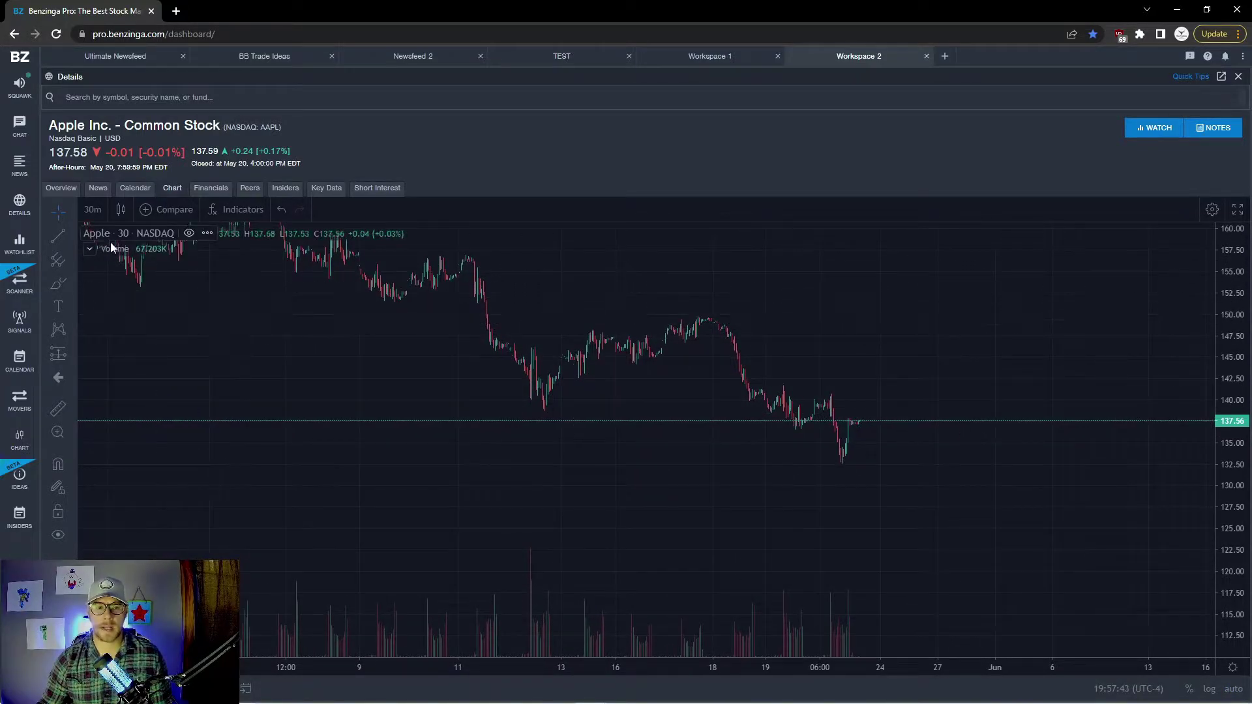
drag(811, 479, 550, 436)
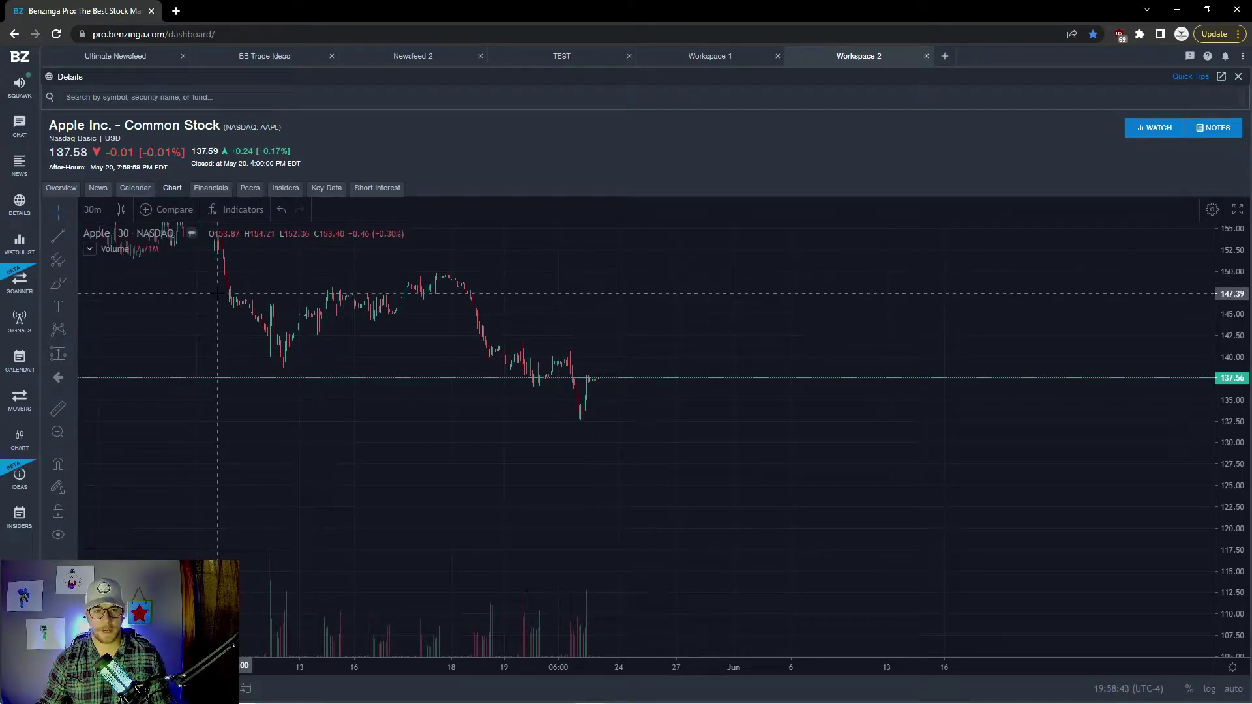
Add the Scanner tool inside Workspace 2 alongside the Details chart.
mouse_move(21, 210)
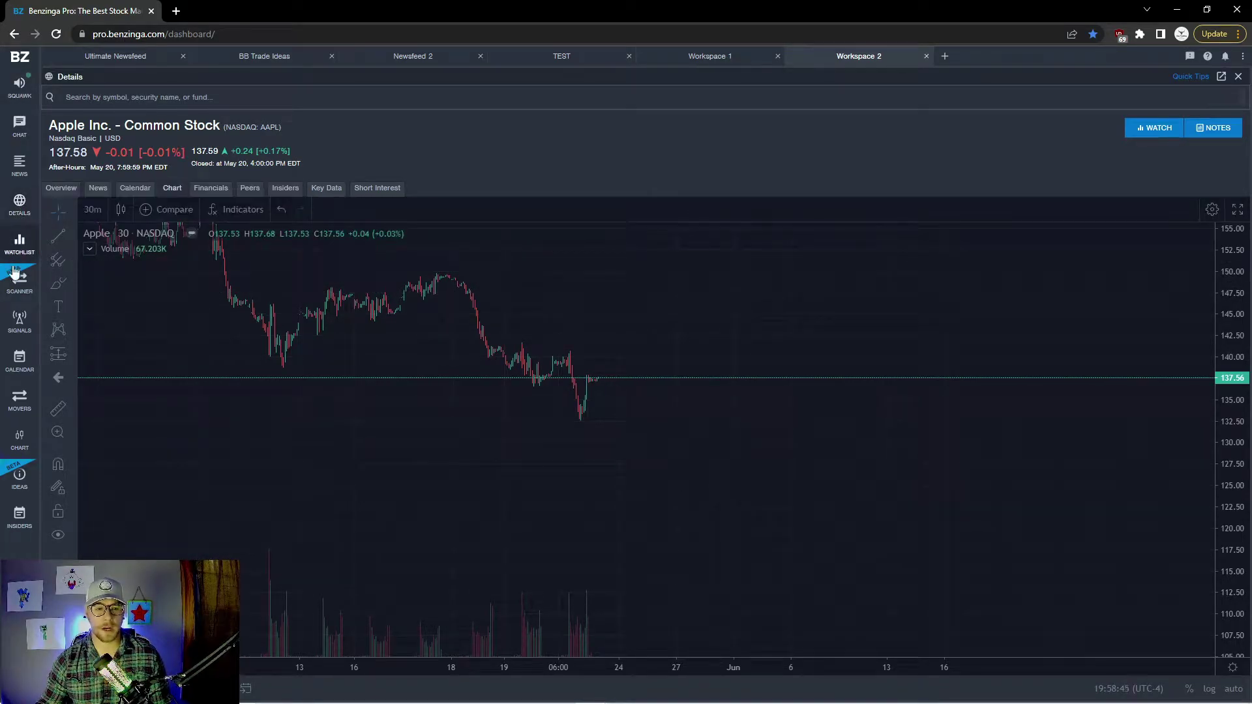
click(732, 64)
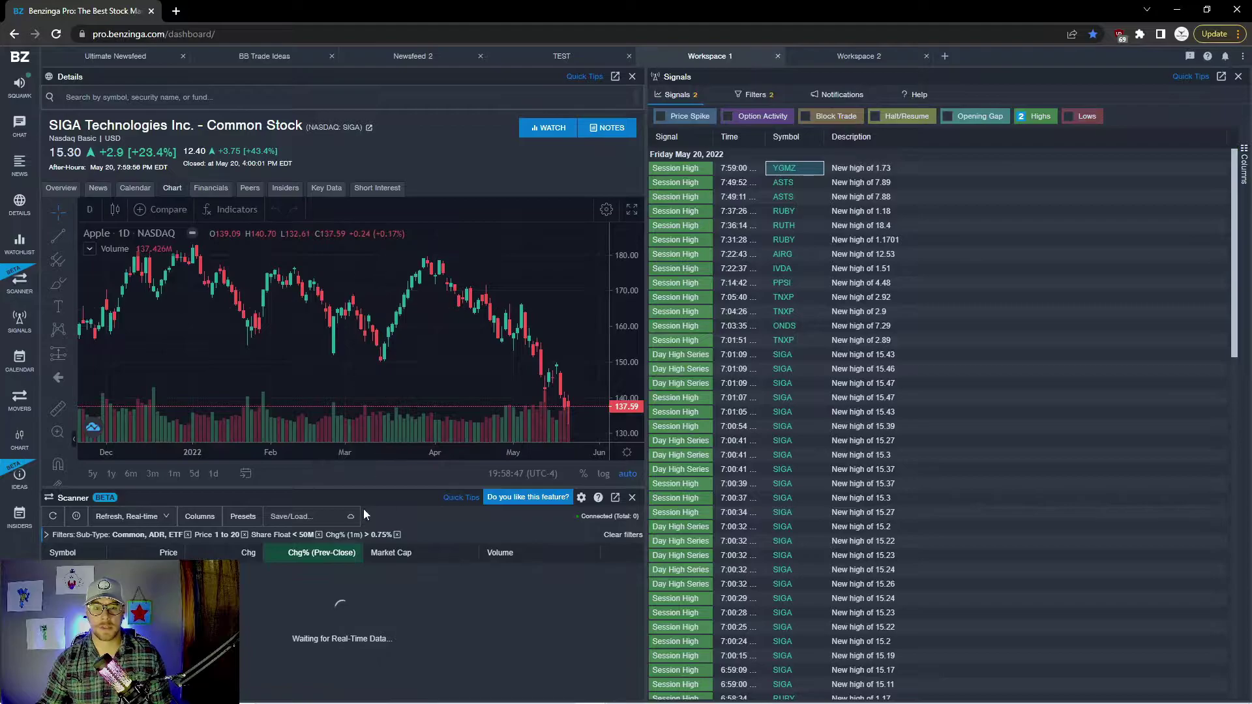
click(871, 56)
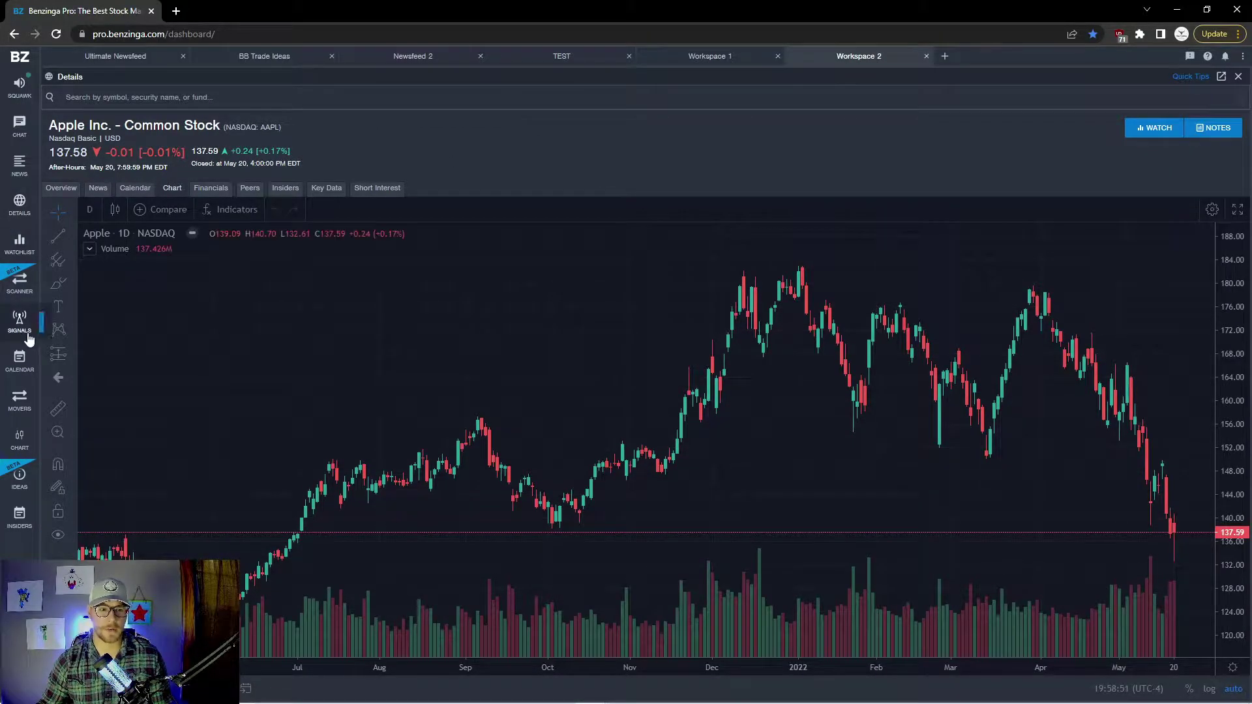
mouse_move(22, 292)
click(233, 283)
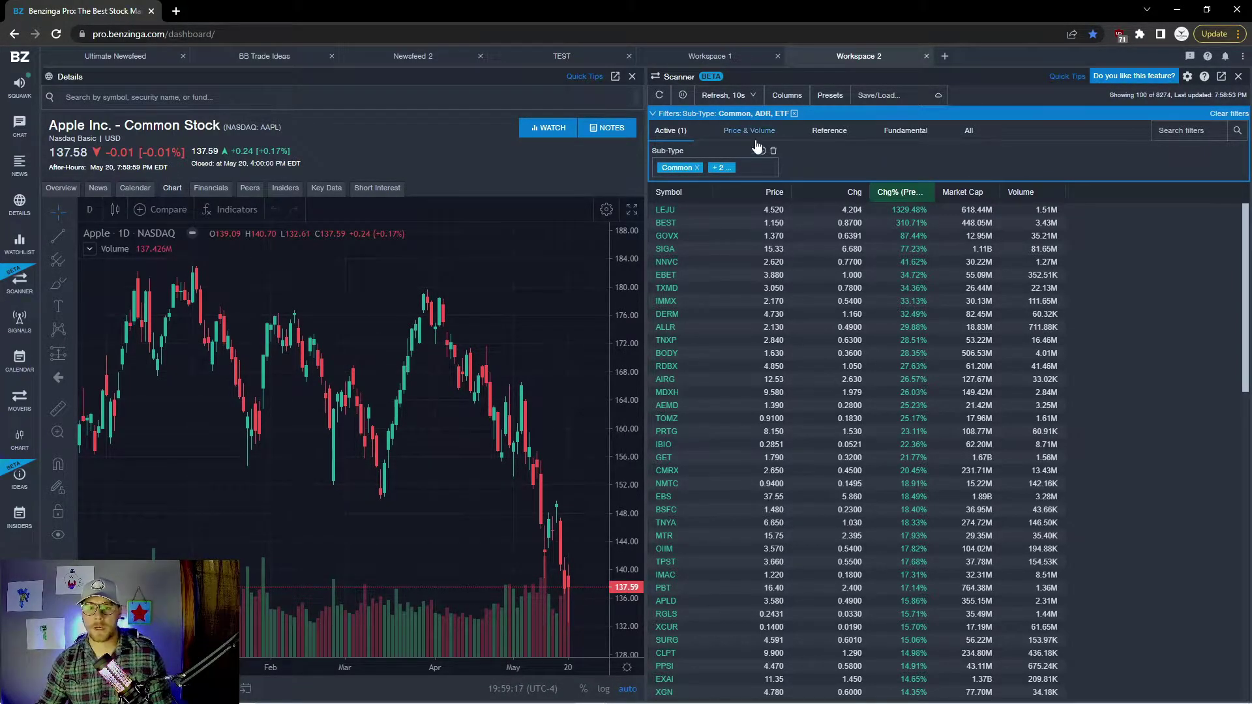
Show all scanner filters and set a custom Price filter from 1 to 20.
click(969, 134)
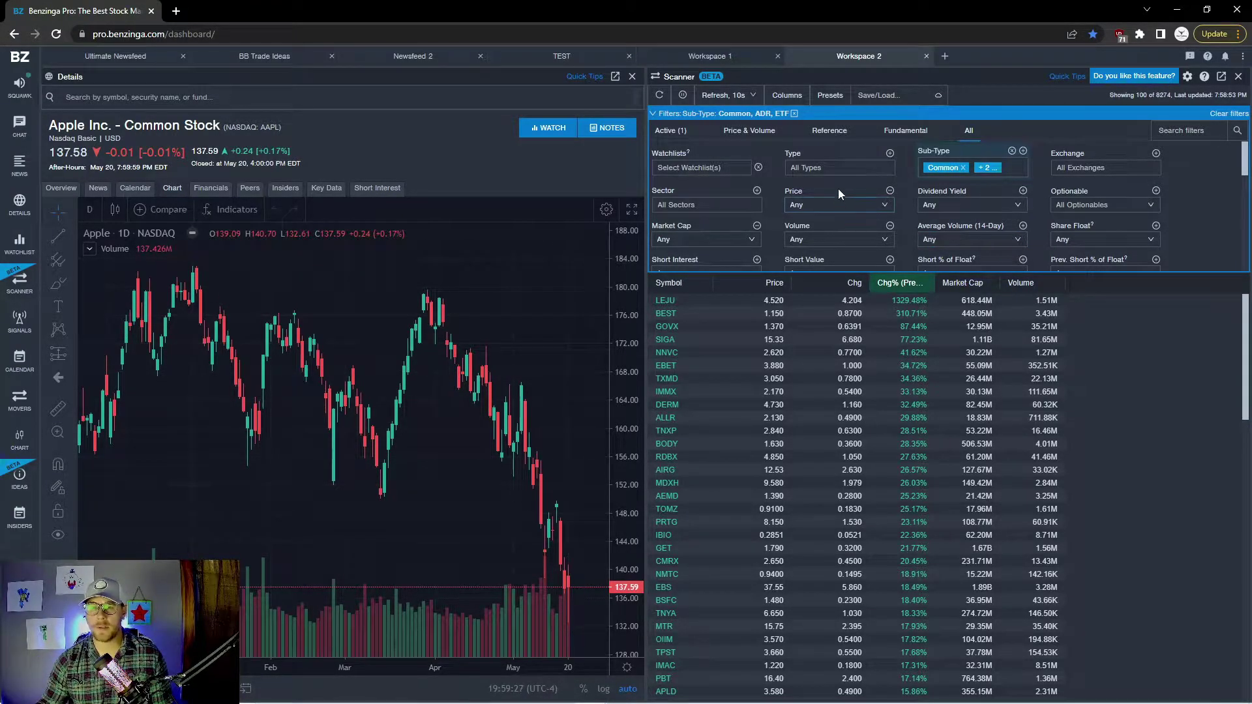
click(865, 206)
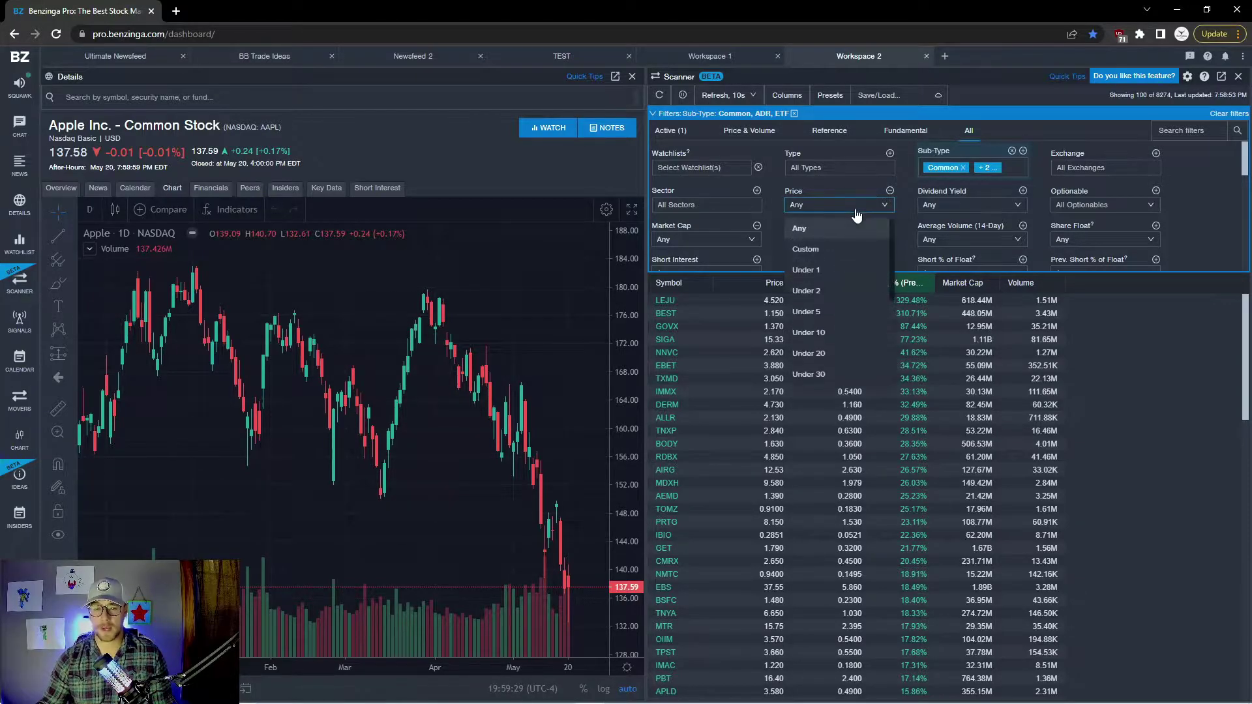
click(822, 253)
click(814, 206)
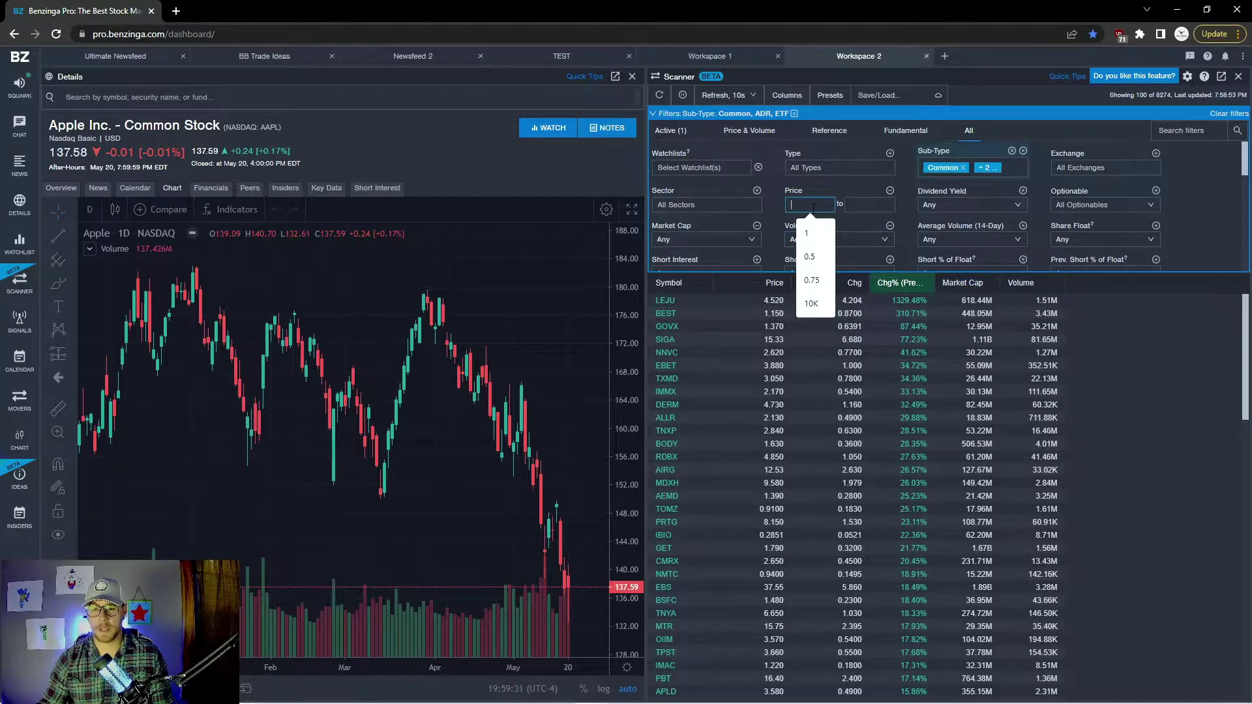
text(1)
key(Return)
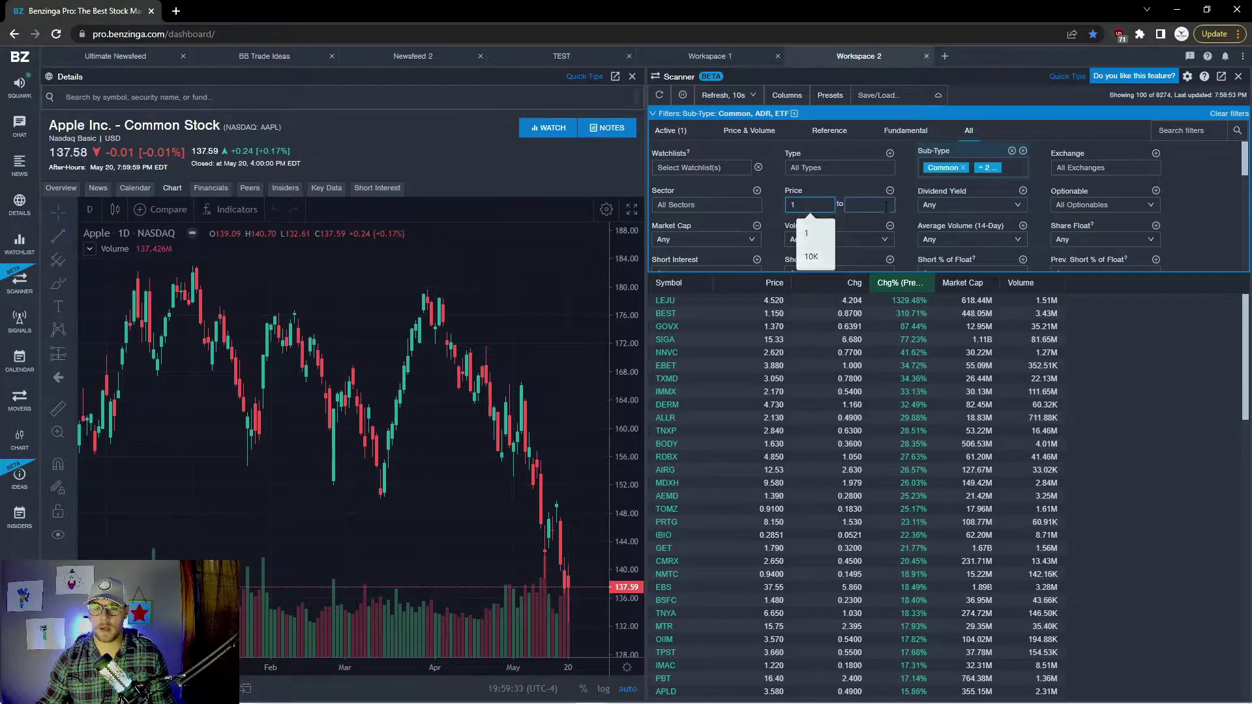
click(852, 209)
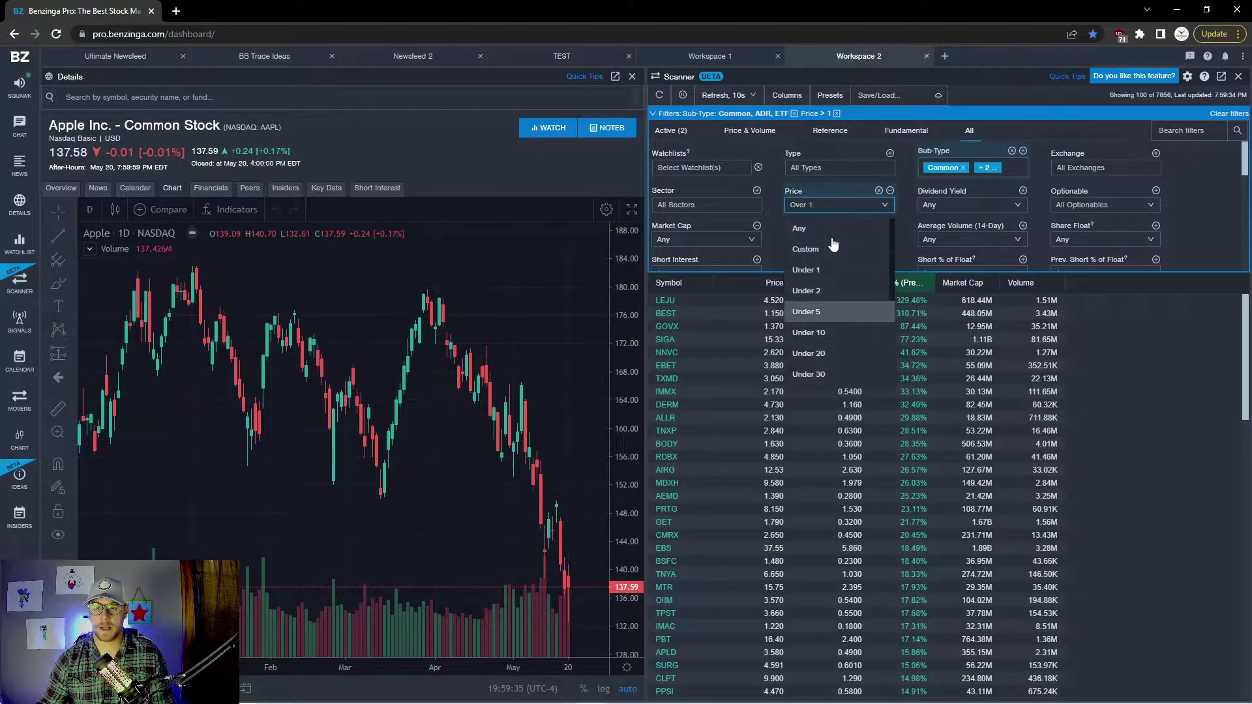
click(815, 241)
click(855, 206)
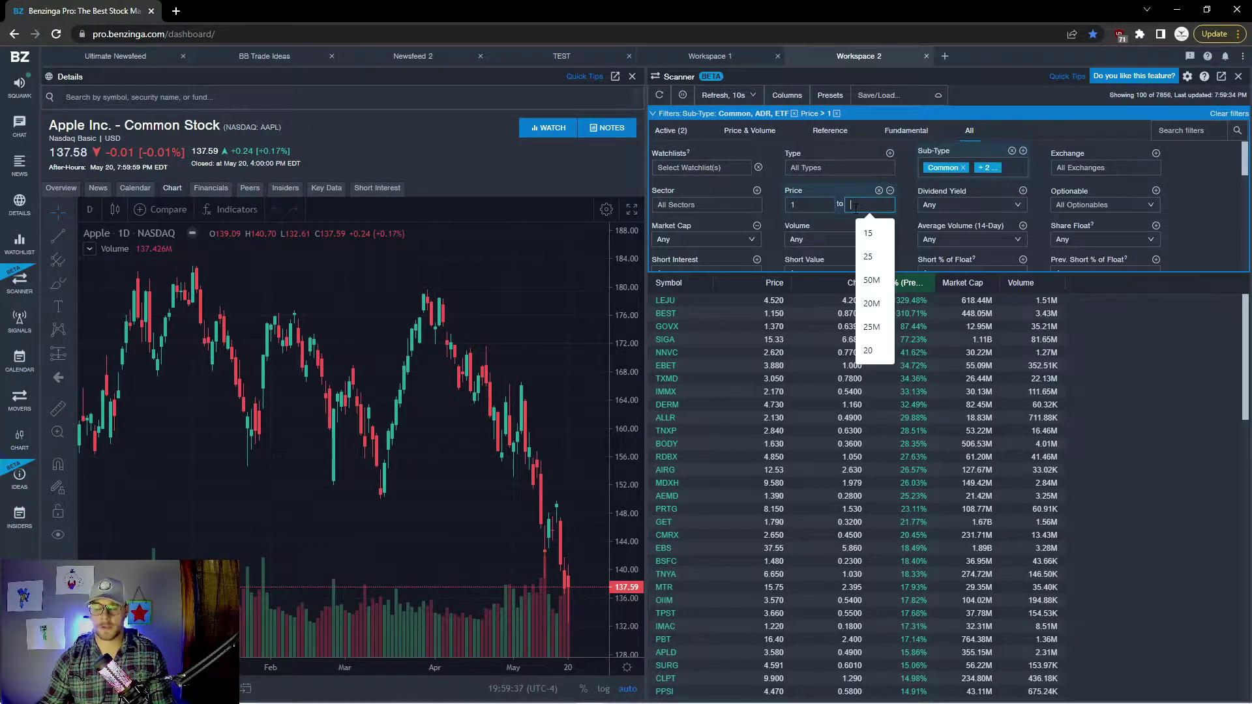
text(20)
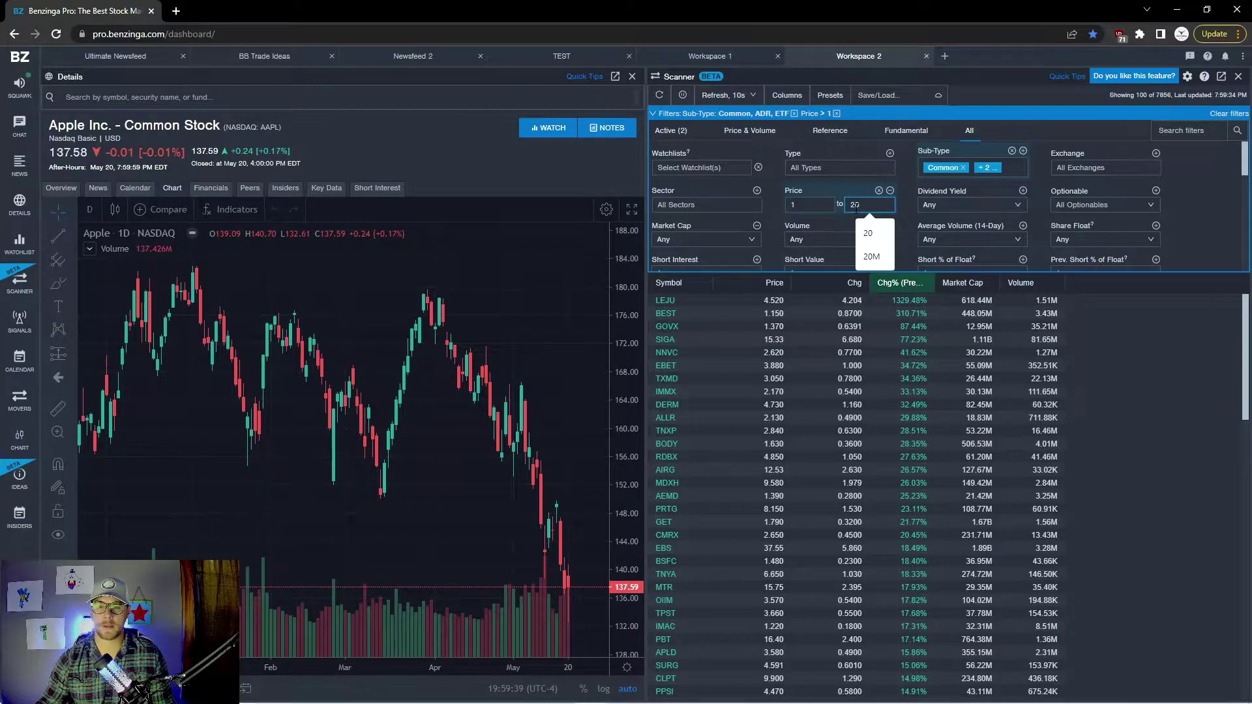
key(Return)
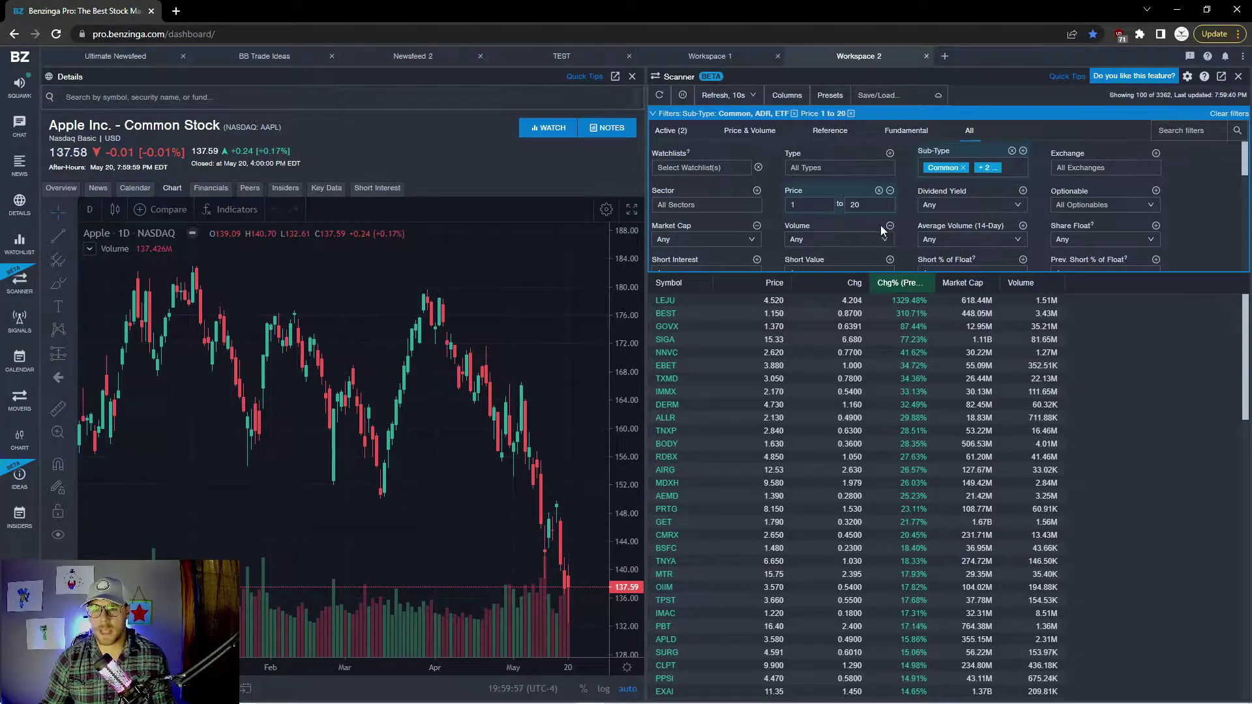
Set a custom Share Float filter with a maximum of 50M.
click(1086, 246)
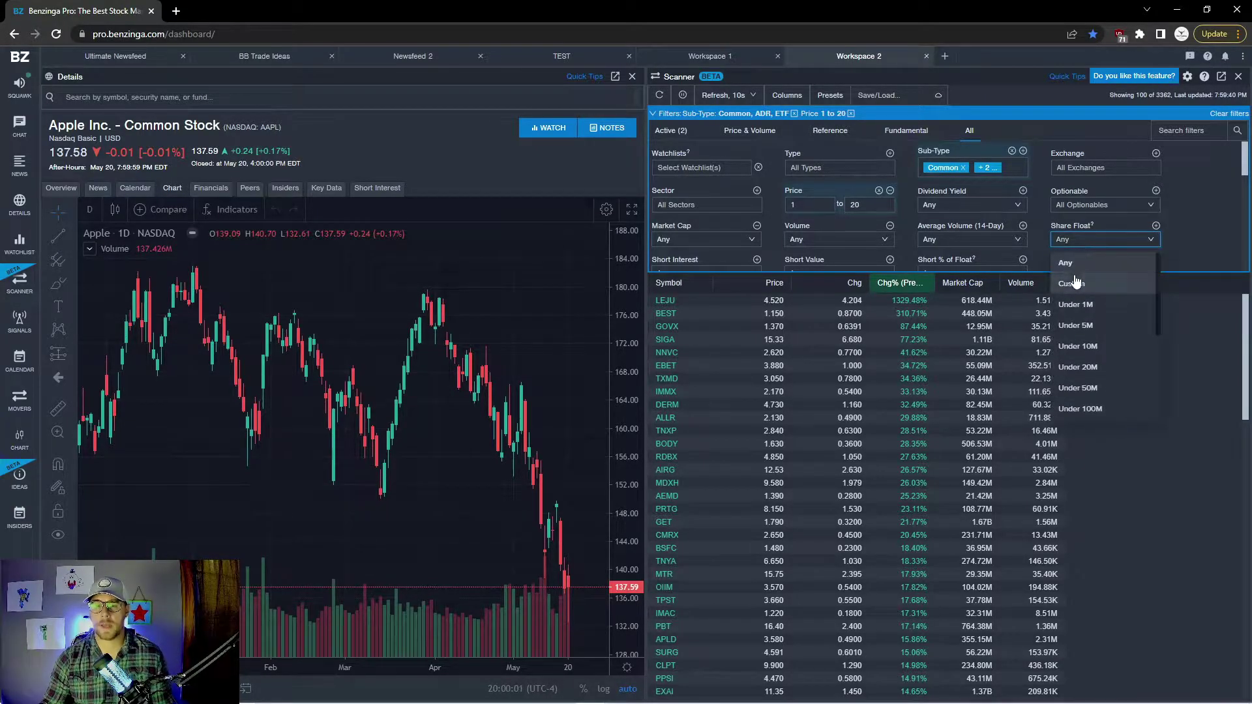
click(1073, 284)
click(1117, 240)
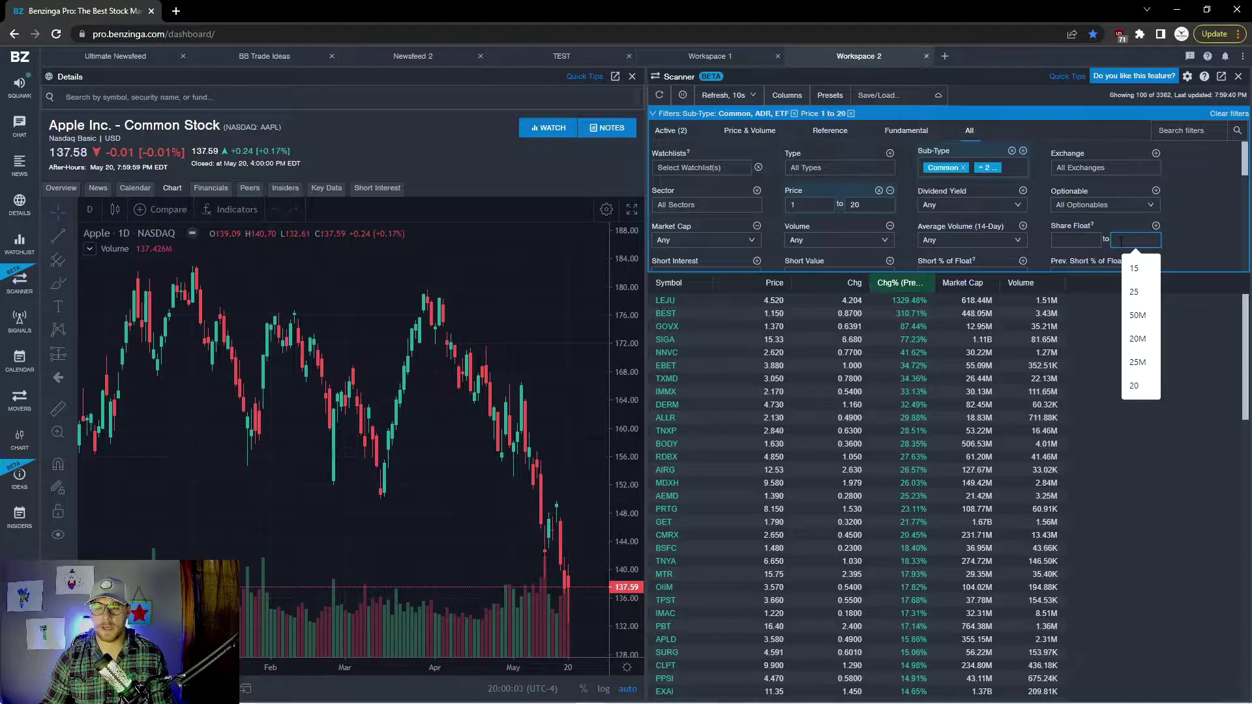
click(1136, 321)
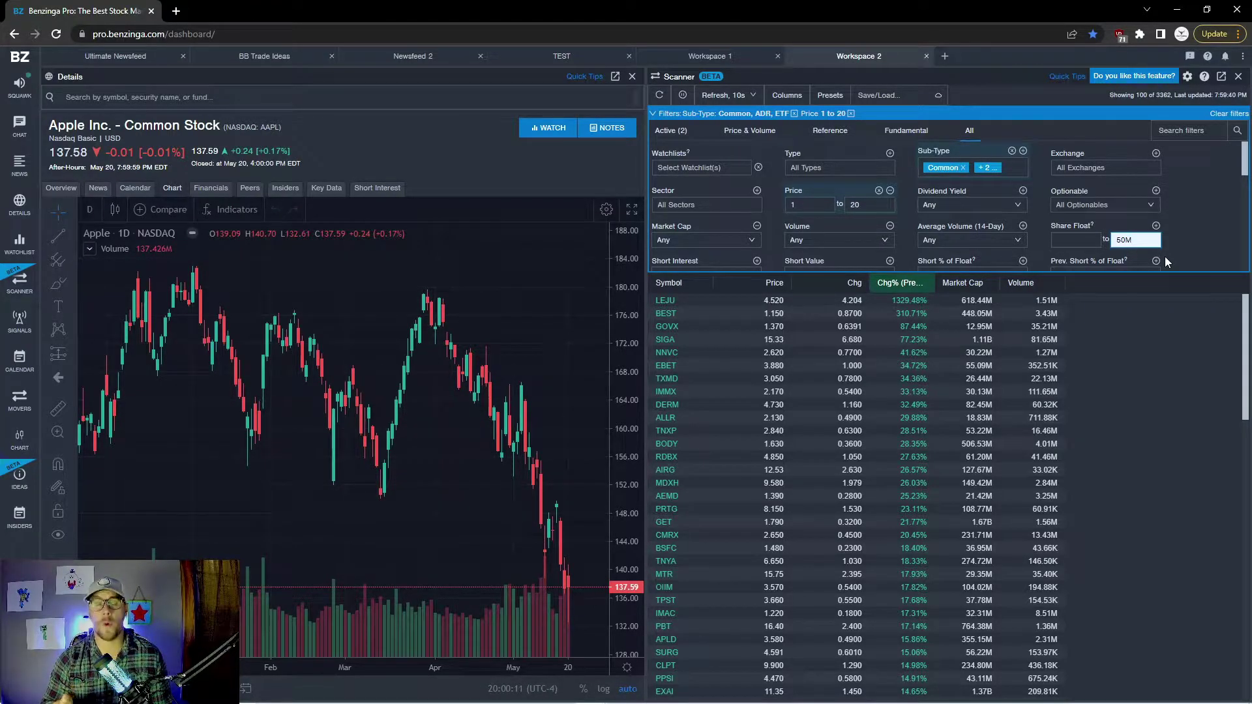
click(1205, 237)
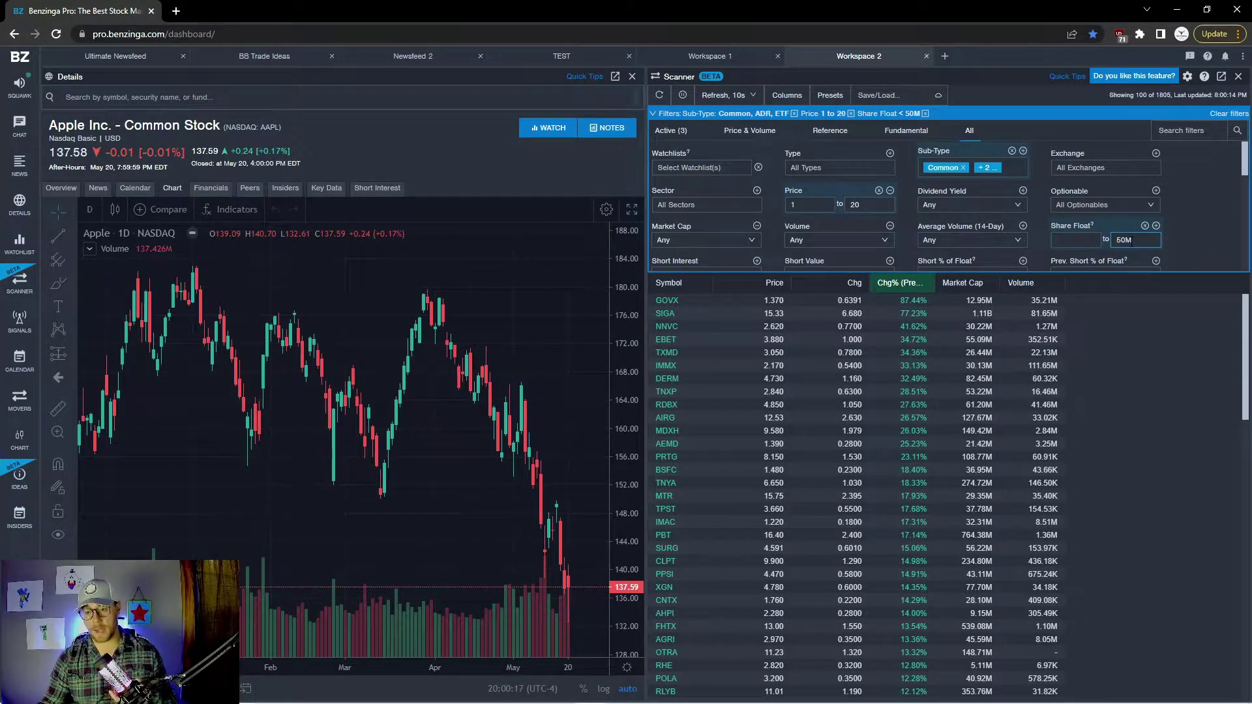
Set a custom one-minute percent change filter with a minimum of 0.75.
scroll(1160, 247, down, 5)
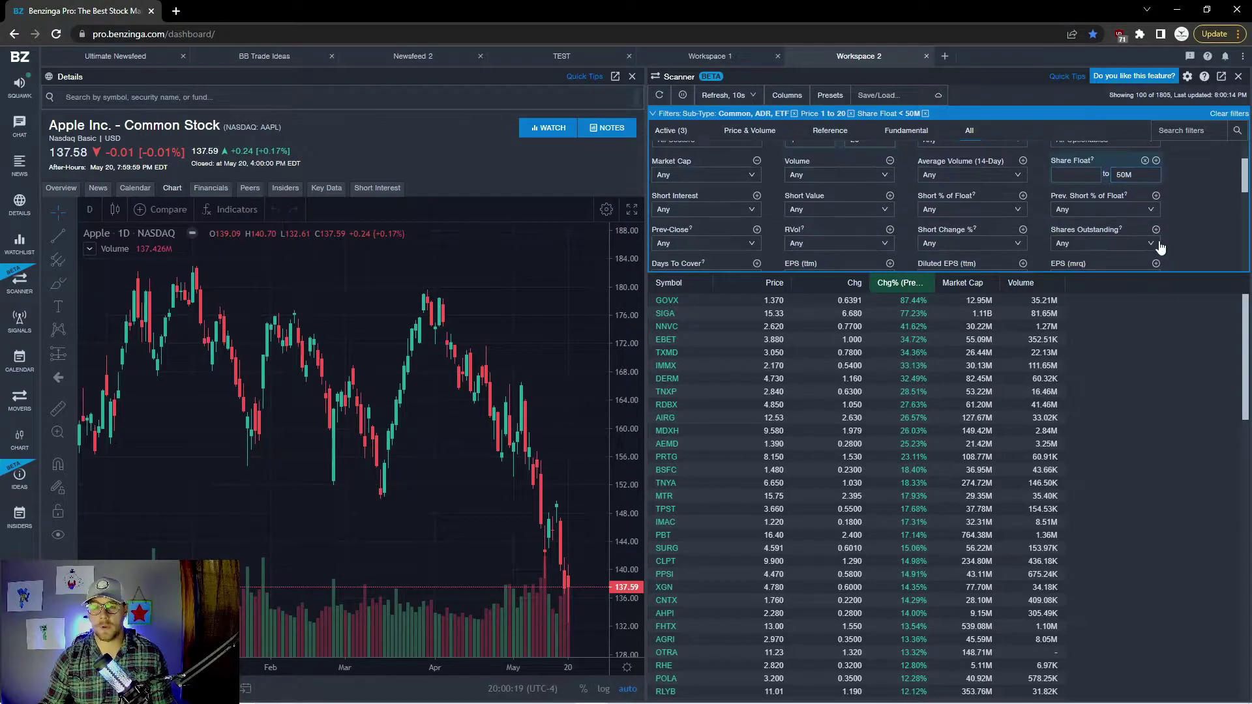
scroll(1160, 246, down, 3)
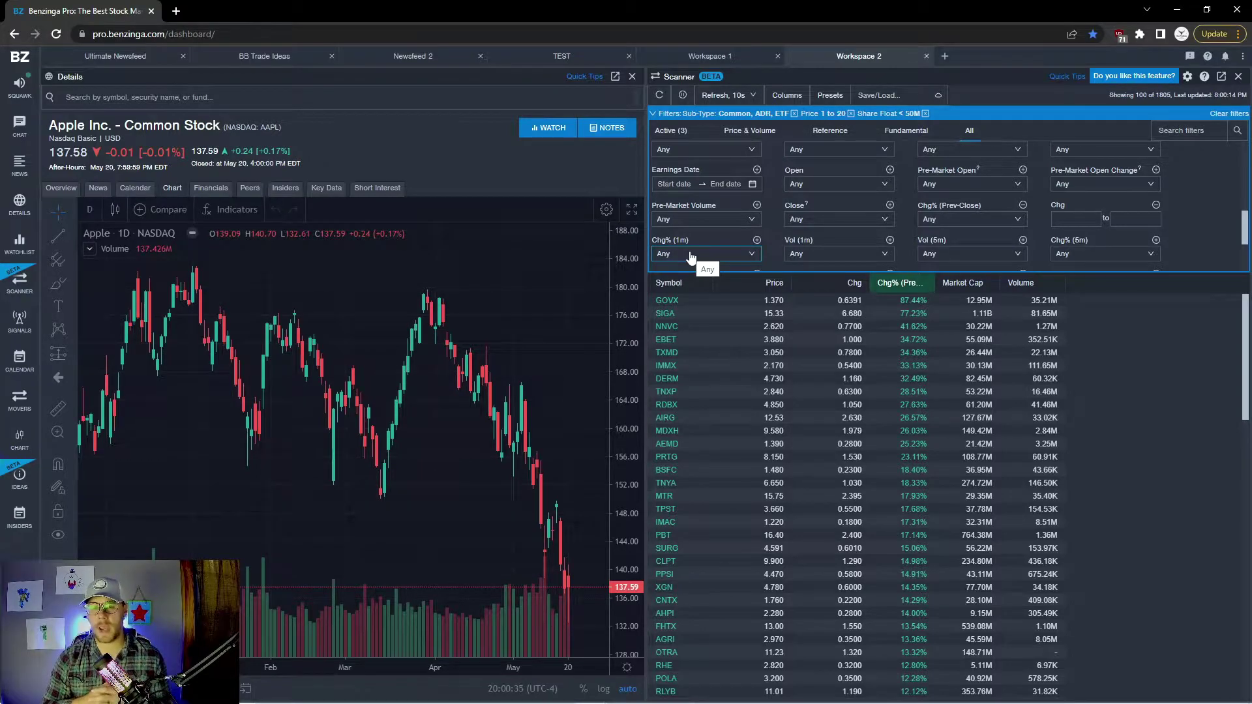
click(690, 256)
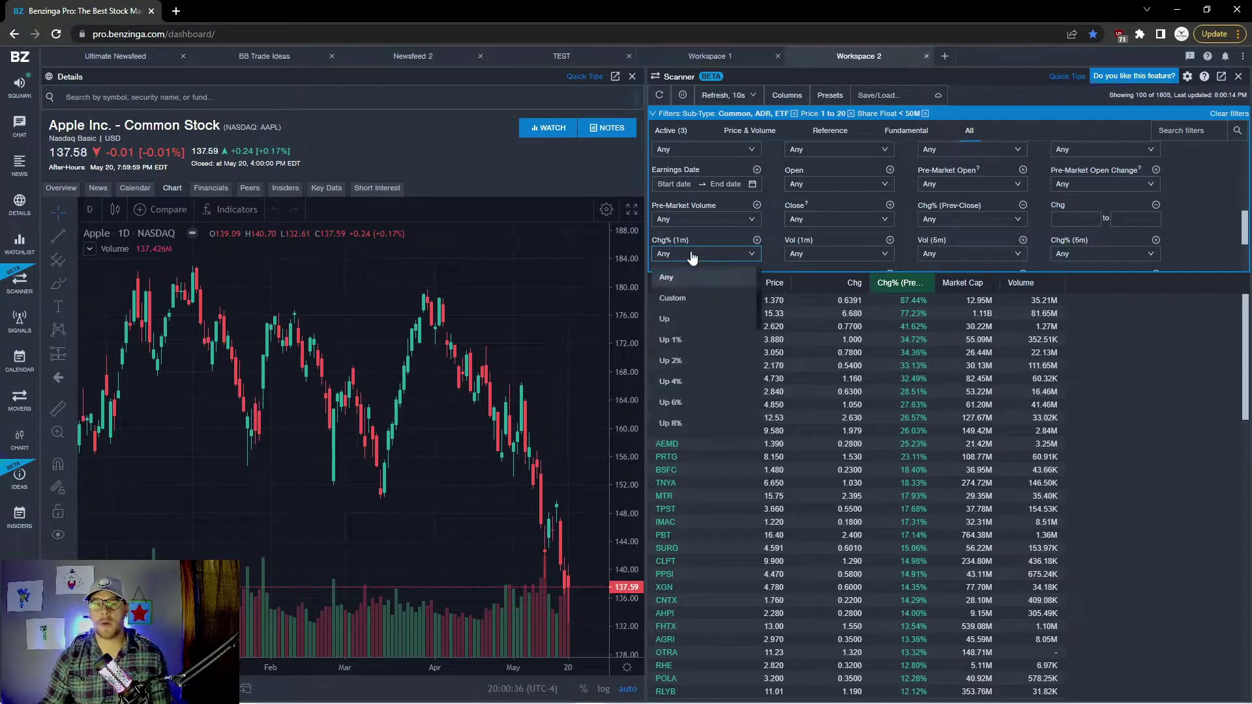
click(677, 295)
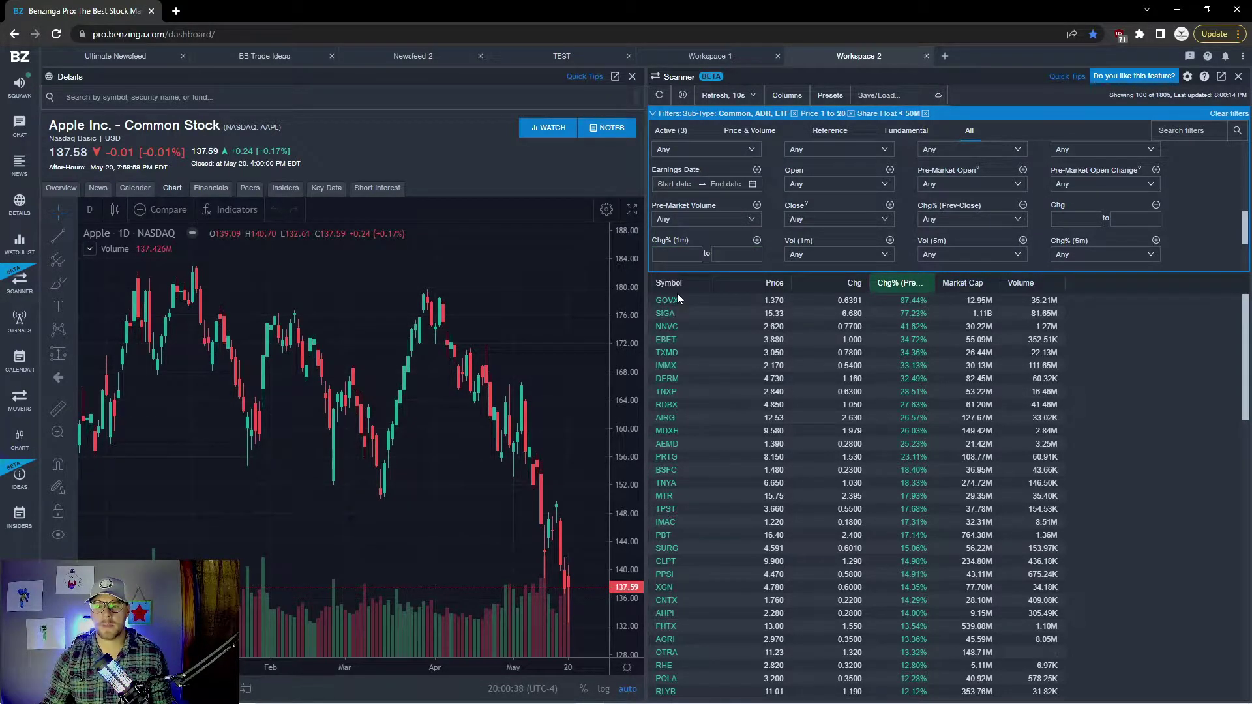
click(680, 256)
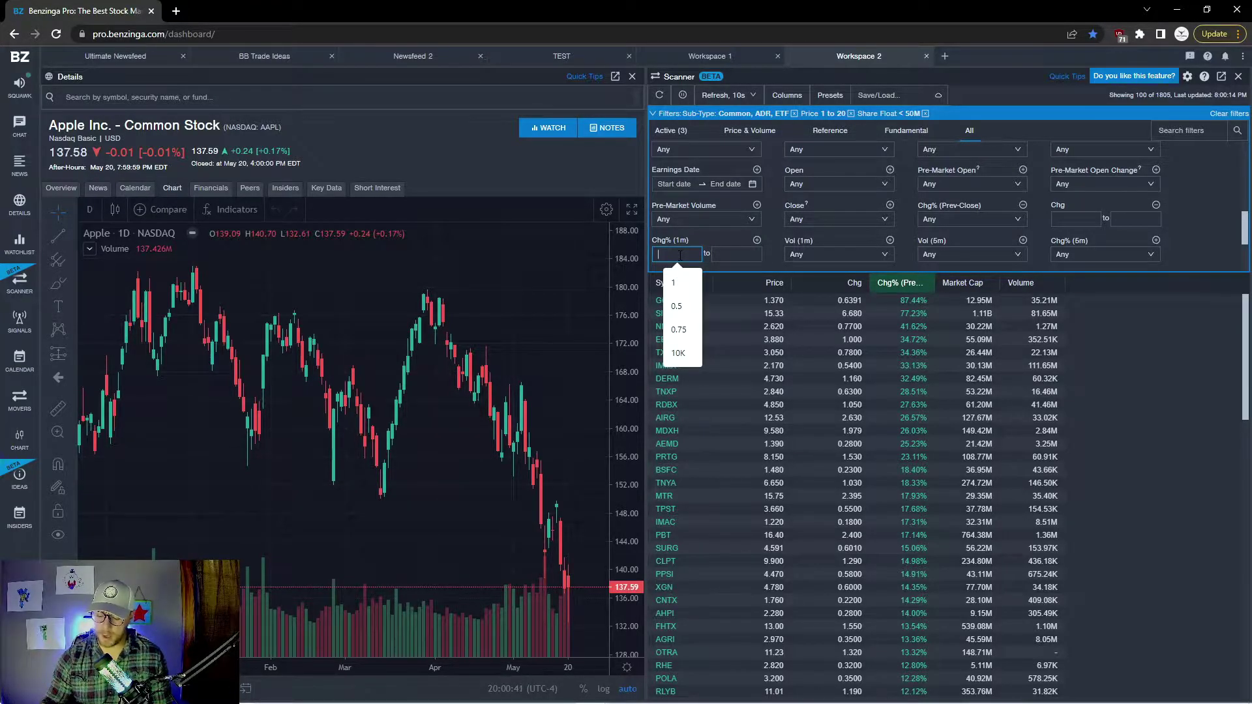
text(.75)
click(706, 237)
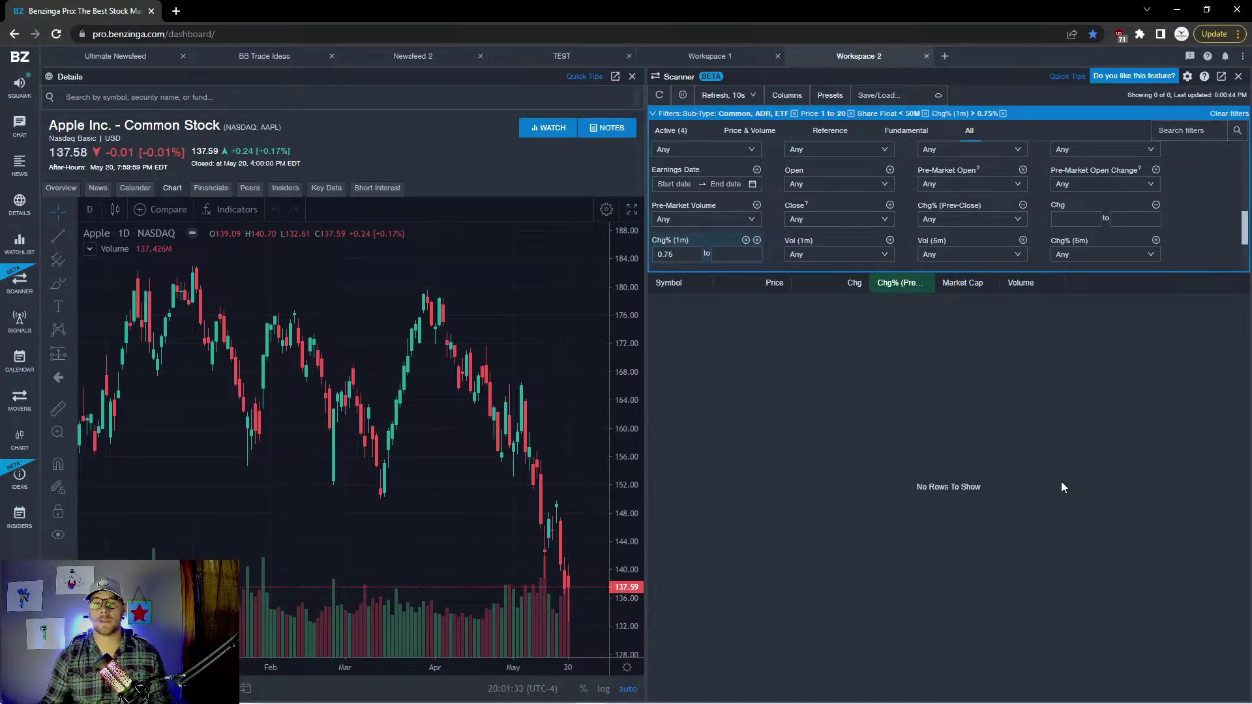
Review the scanner's filter settings and collapse them.
scroll(866, 233, down, 5)
scroll(853, 234, up, 5)
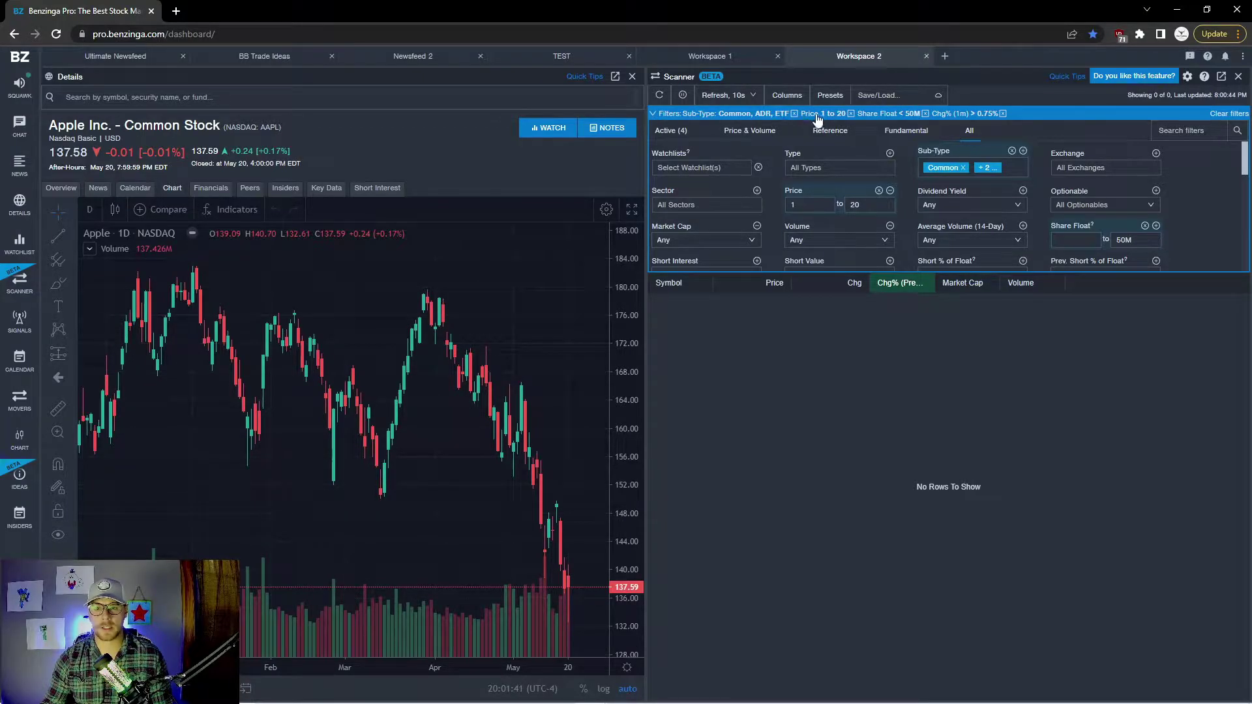
click(653, 114)
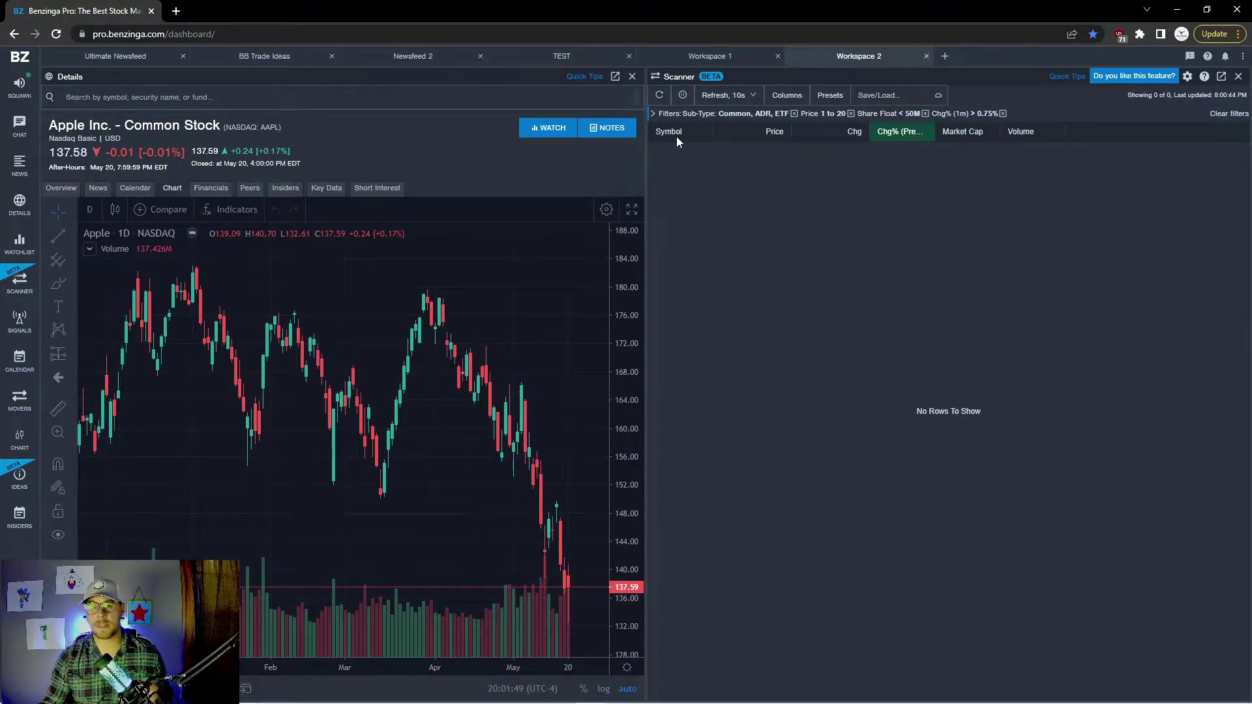
Add the Share Float column to the Scanner and remove the Chg column.
click(786, 96)
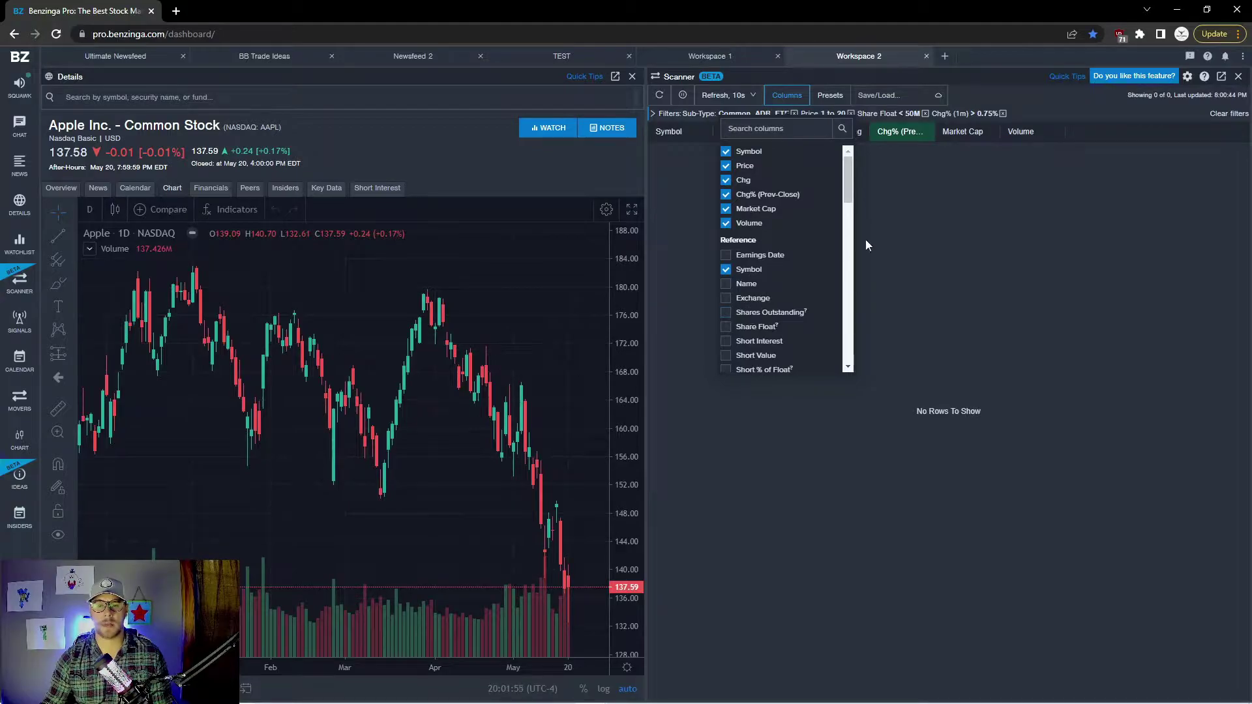
click(937, 241)
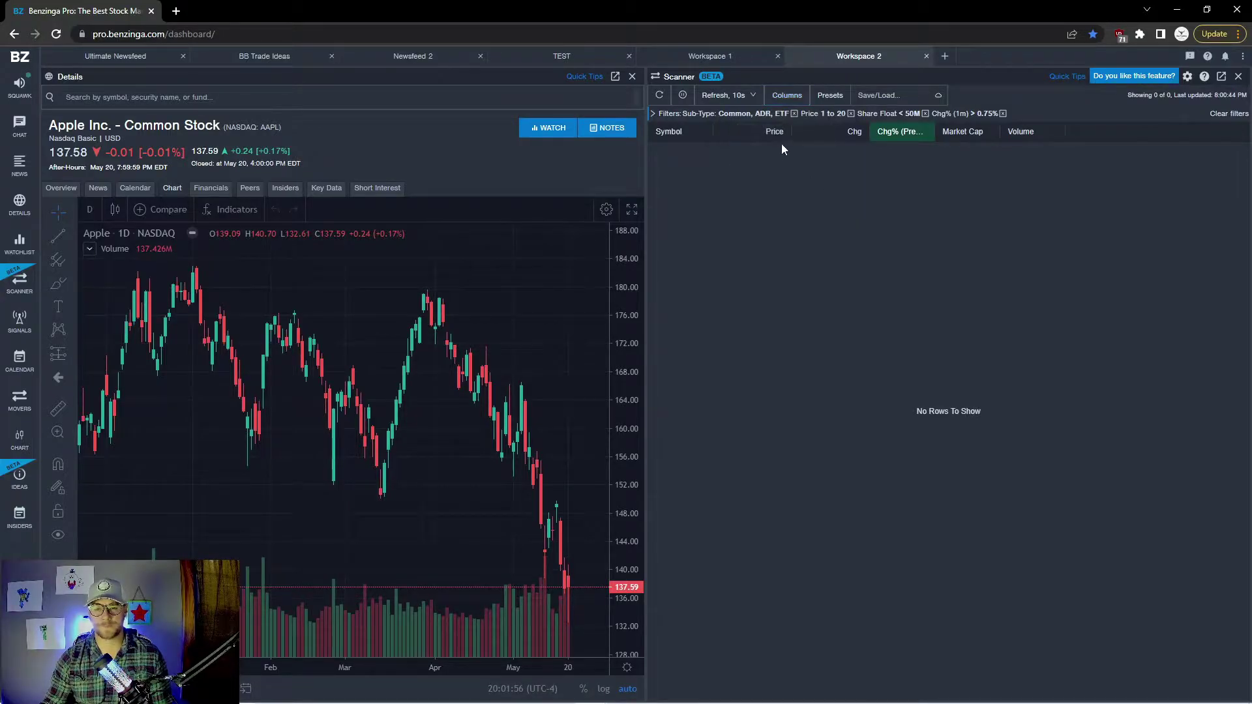
click(782, 98)
click(728, 328)
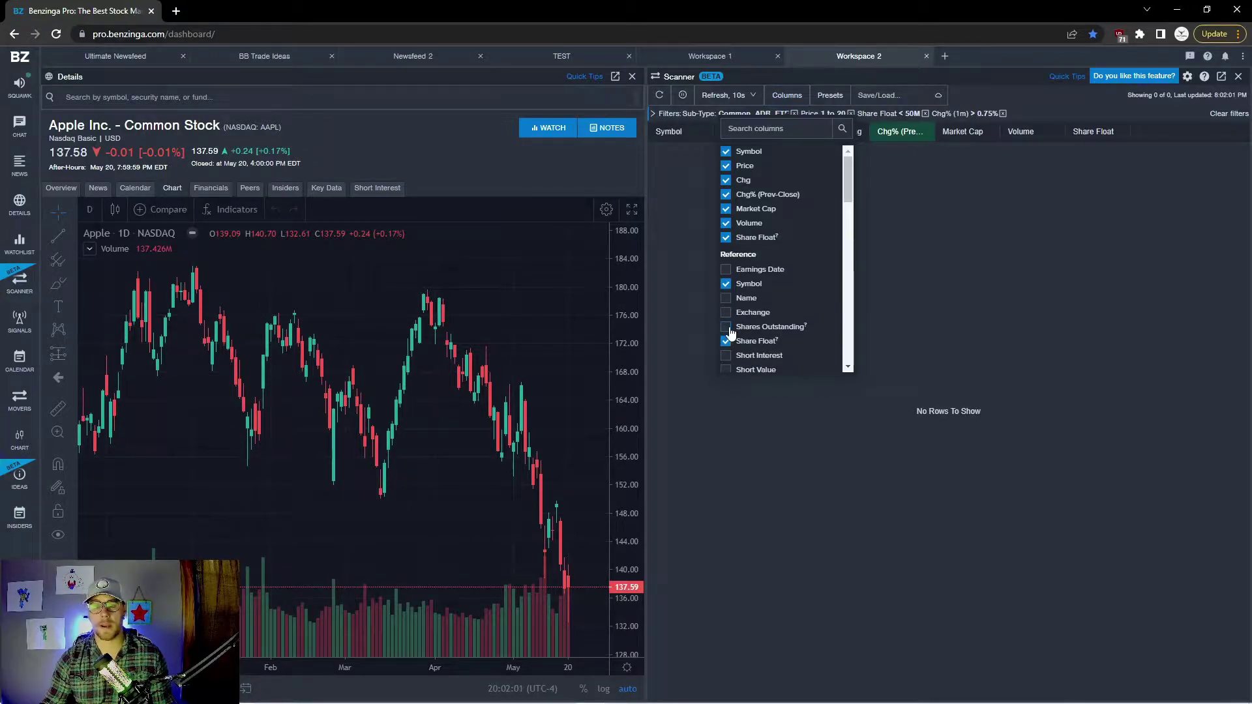
click(726, 181)
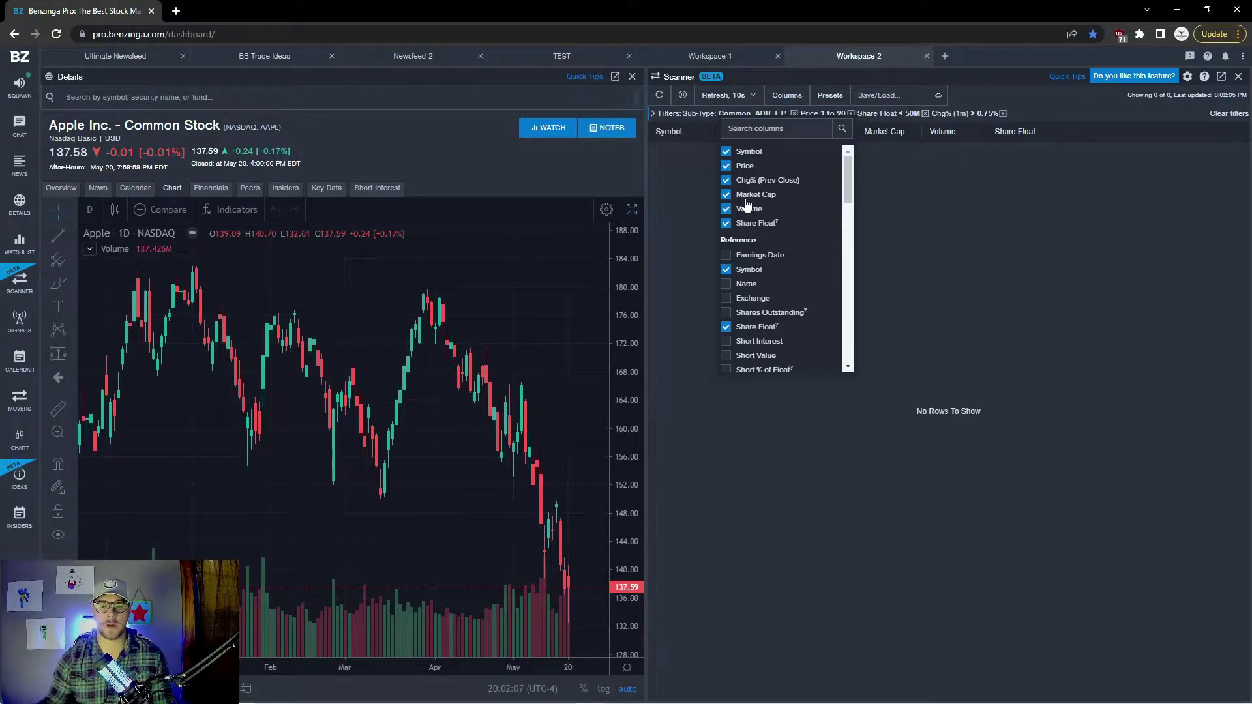
click(949, 212)
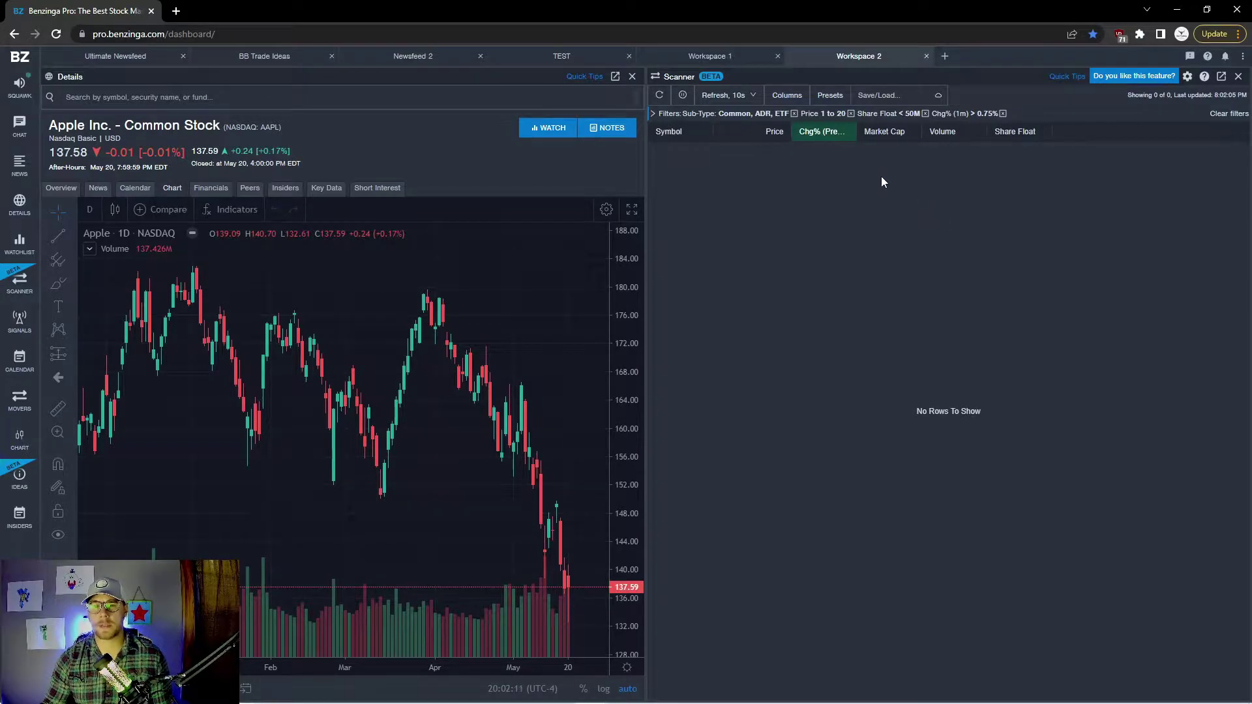
Set the Scanner's refresh rate to Real-time.
click(737, 103)
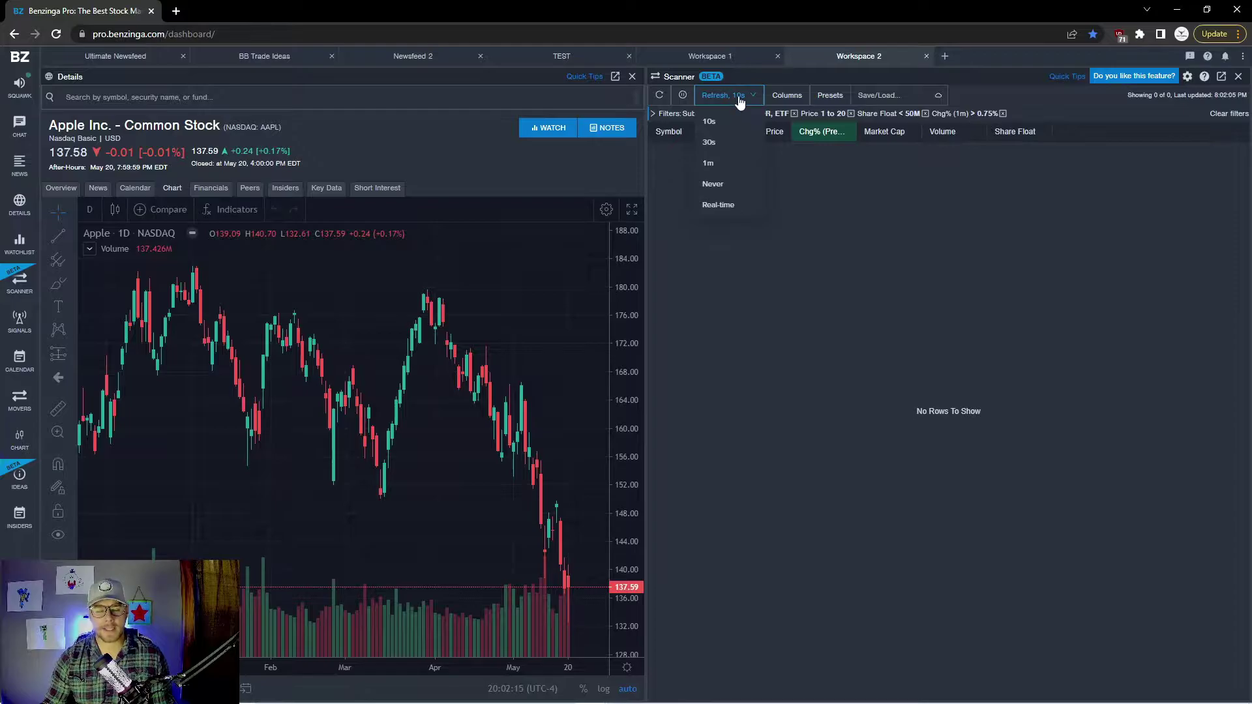
click(730, 208)
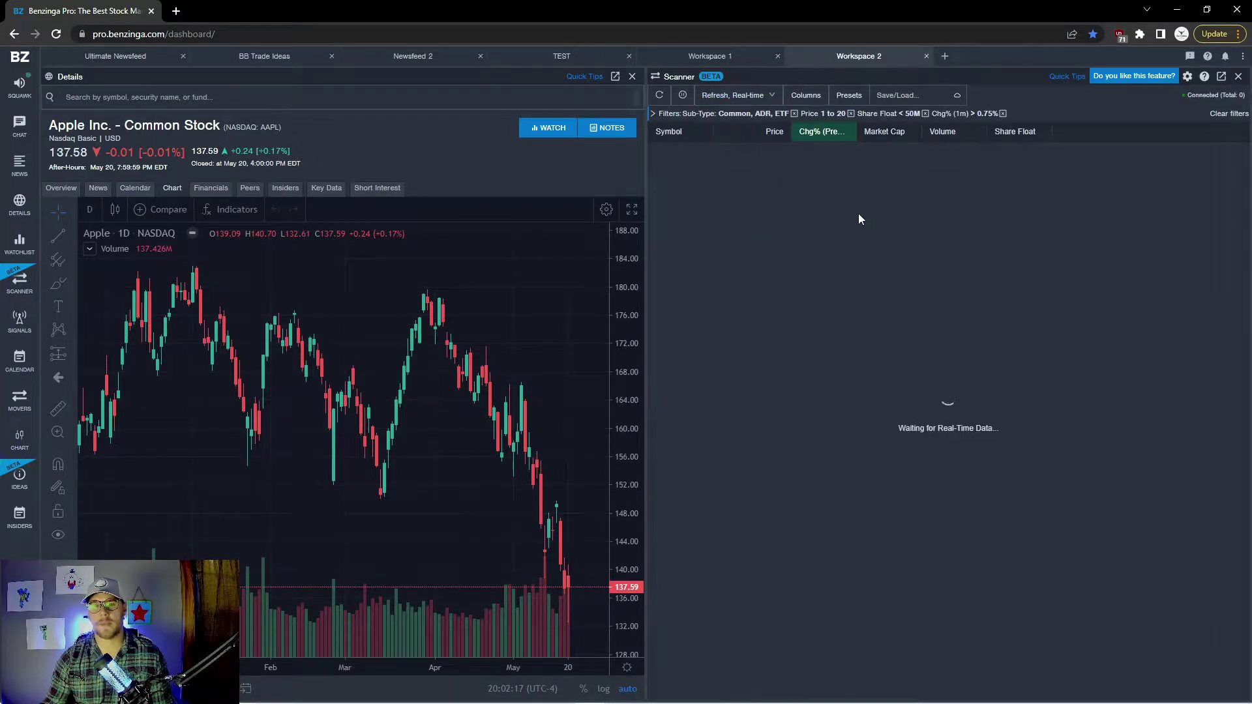
click(762, 103)
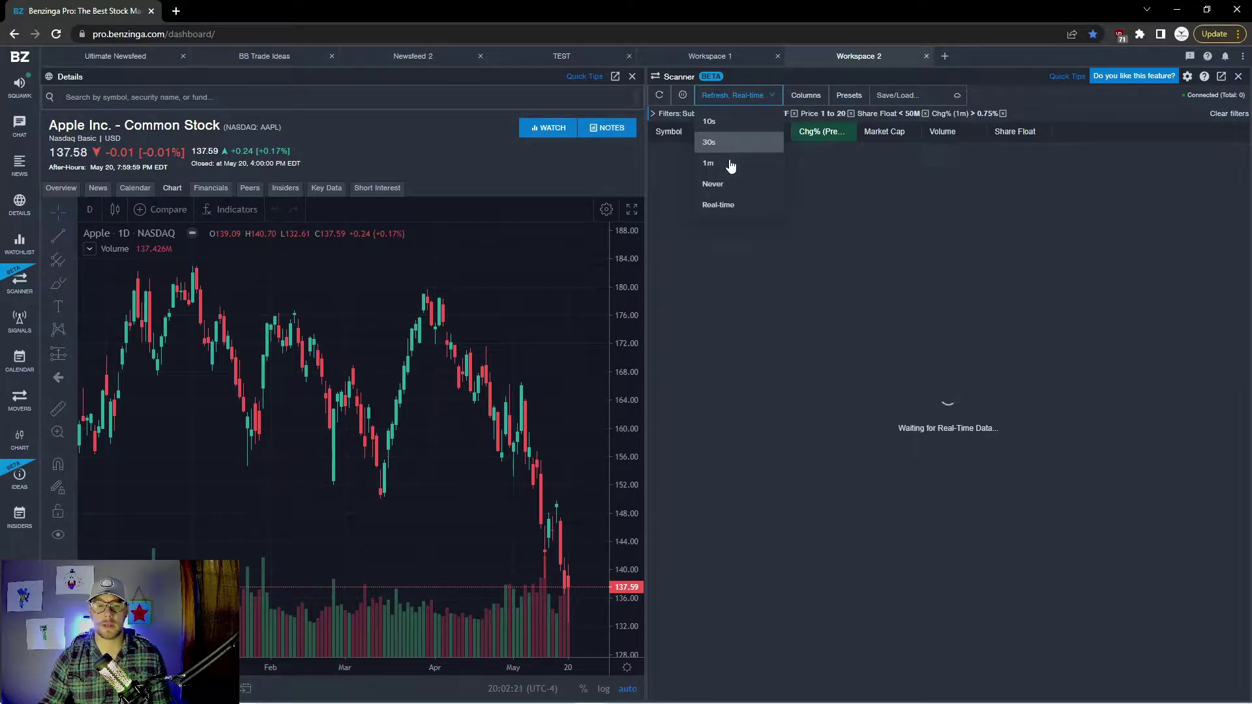
click(858, 203)
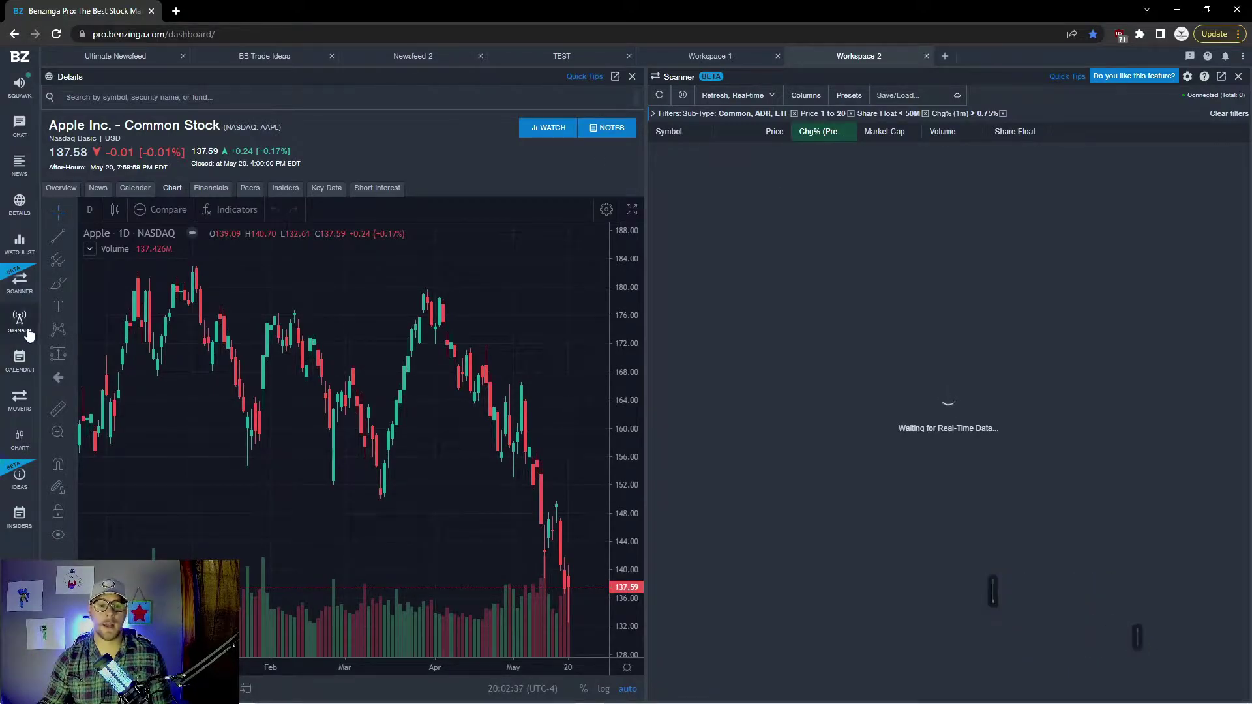
Using Workspace 1 as a layout reference, add a Signals tool to Workspace 2 beside the stacked Details chart and Scanner.
click(721, 57)
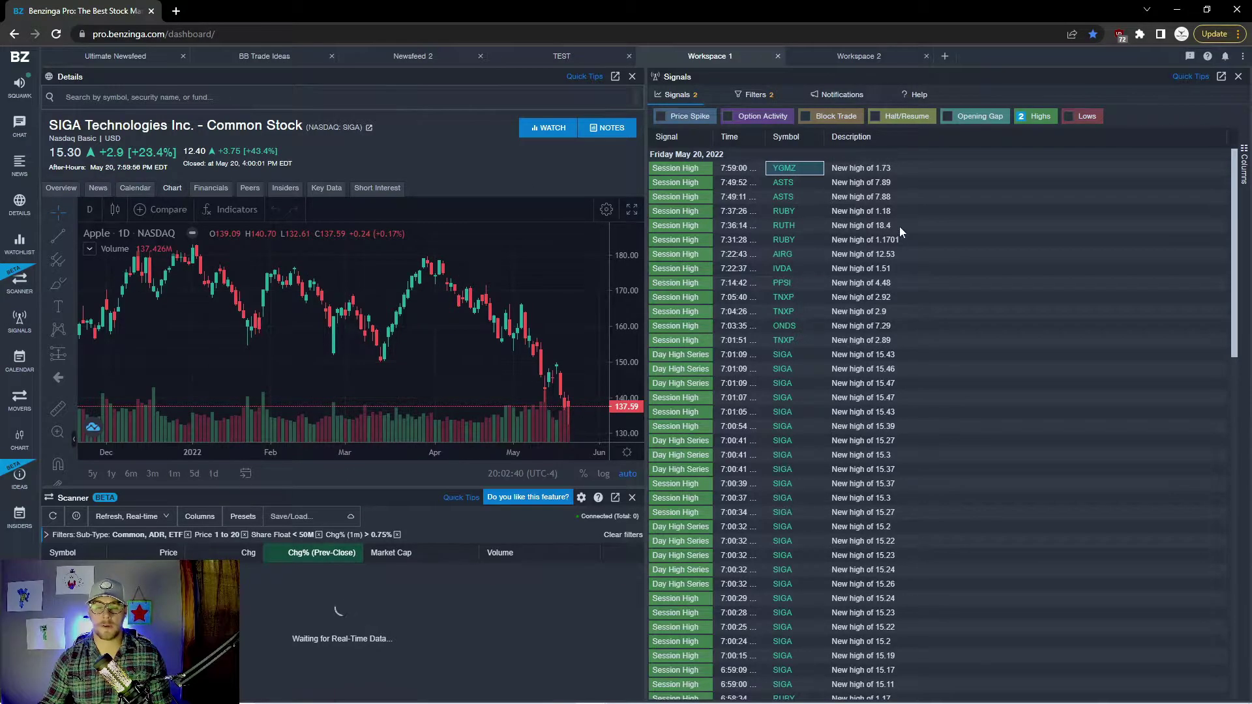
click(845, 59)
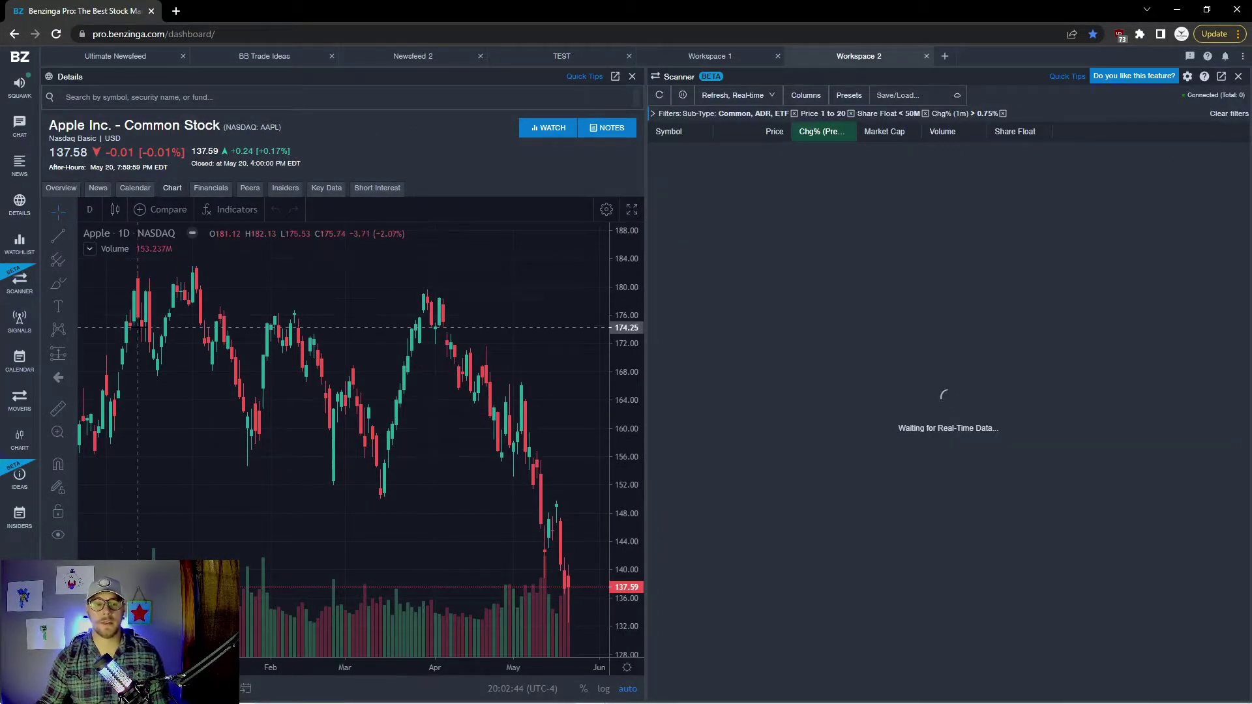
mouse_move(18, 435)
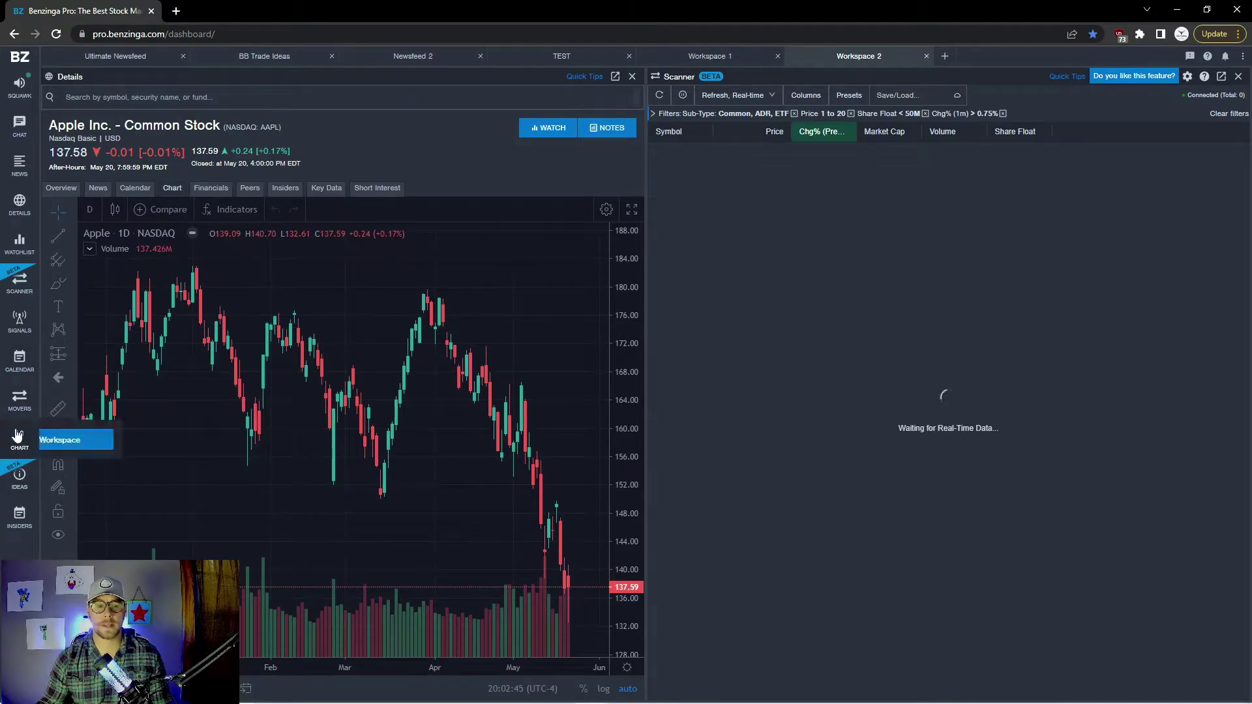
click(19, 330)
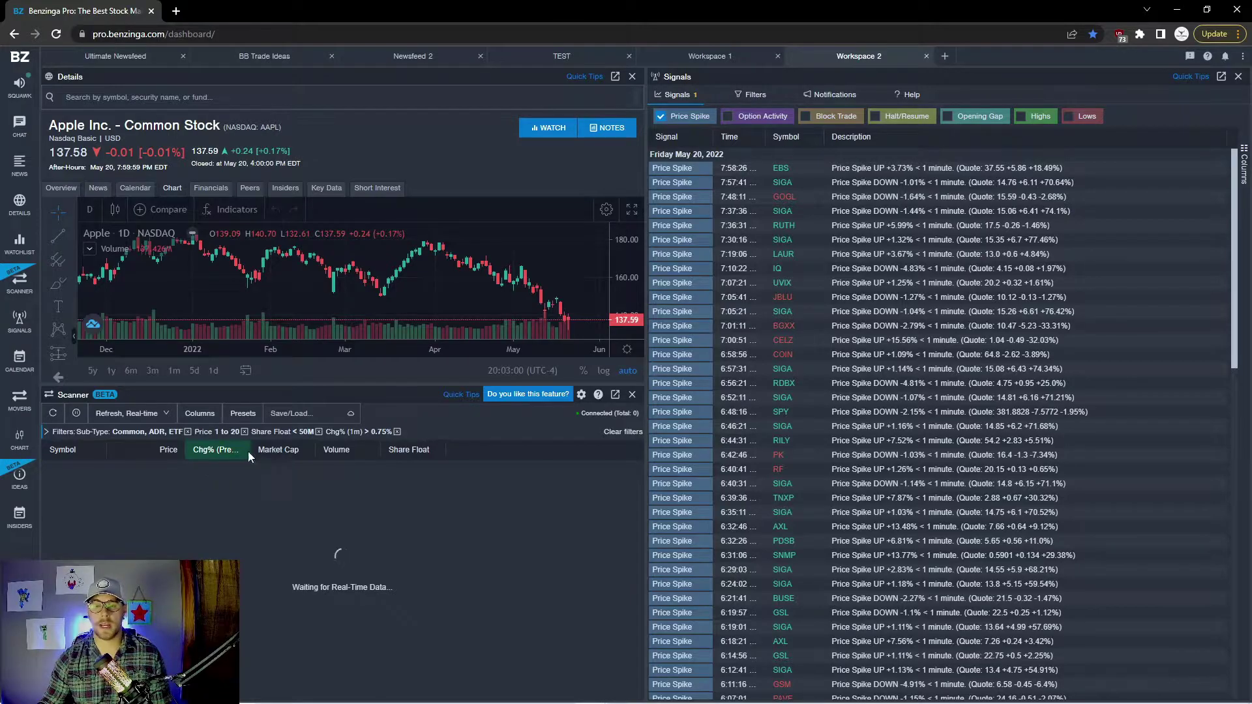
Turn off the Price Spike signals and enable Day High Series under the Highs signals.
click(660, 116)
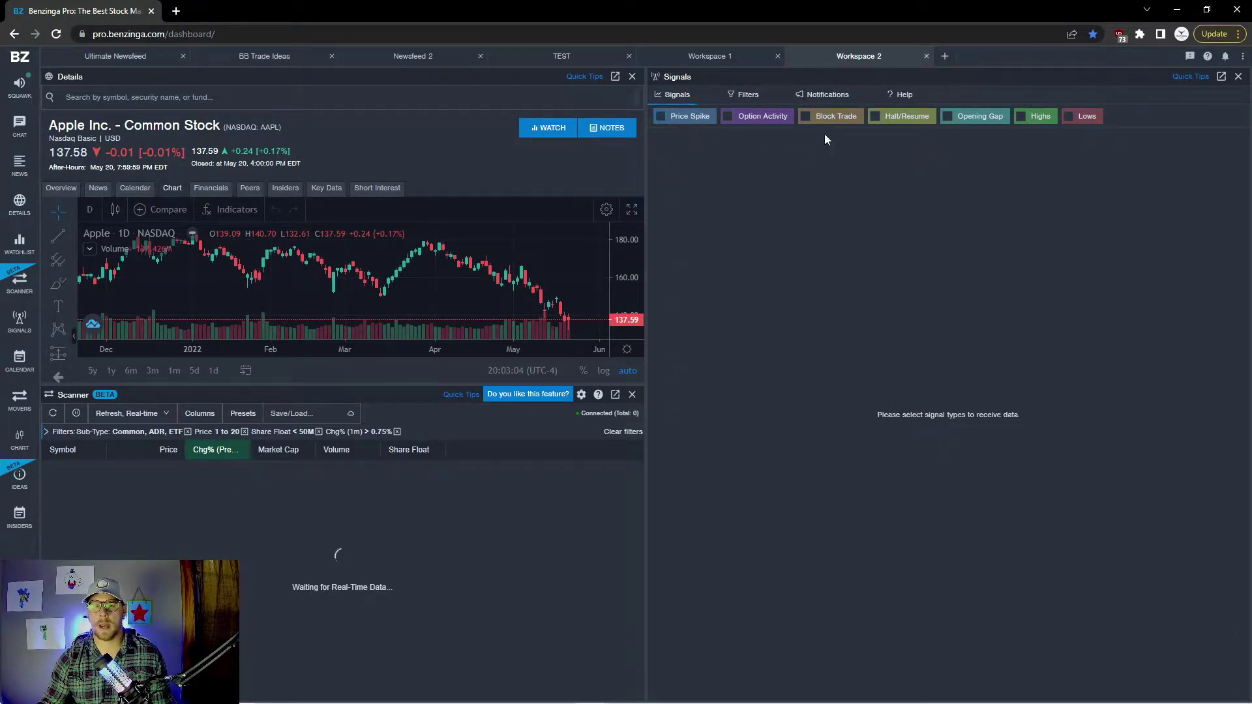
click(1027, 122)
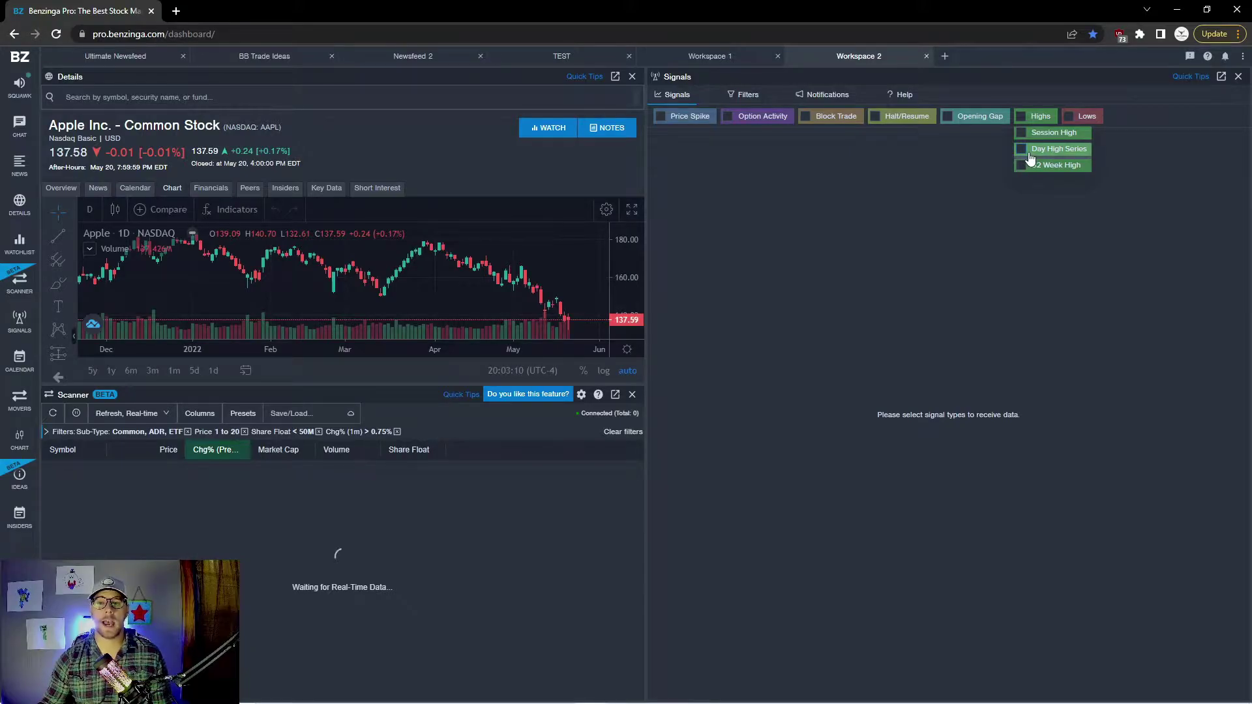
click(1020, 150)
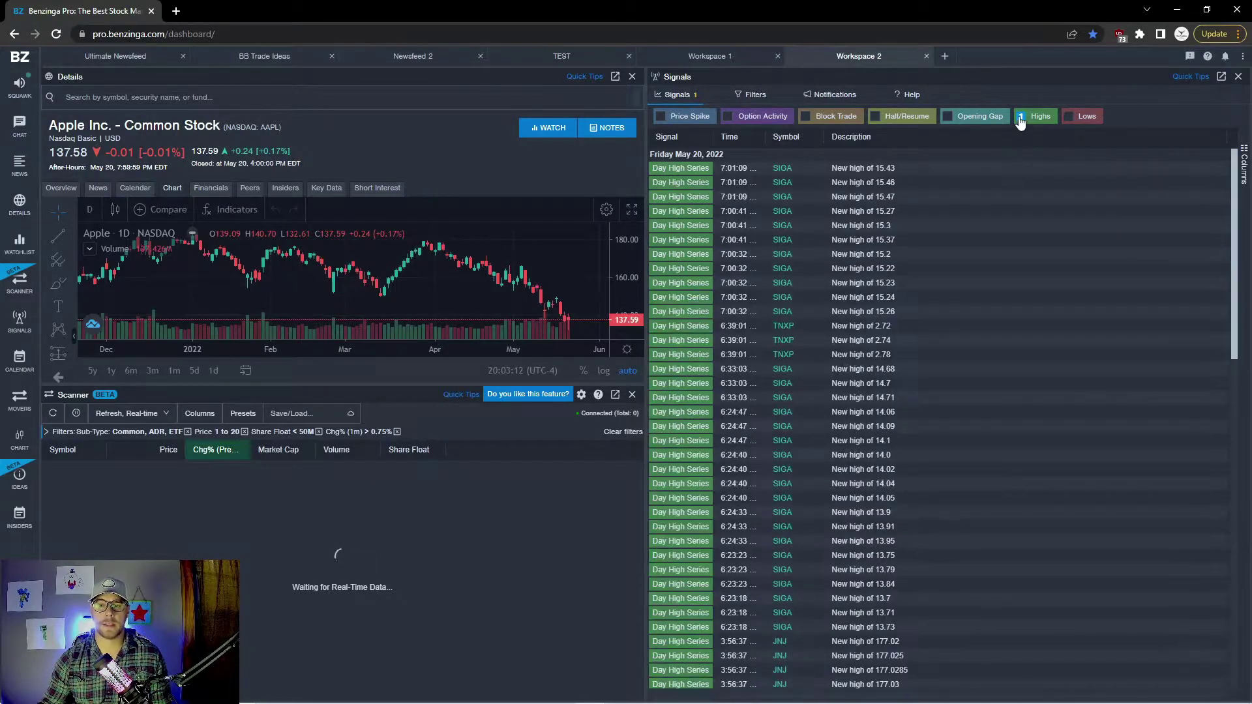
Include the Session High signals for comparison, and turn them off again.
click(1021, 132)
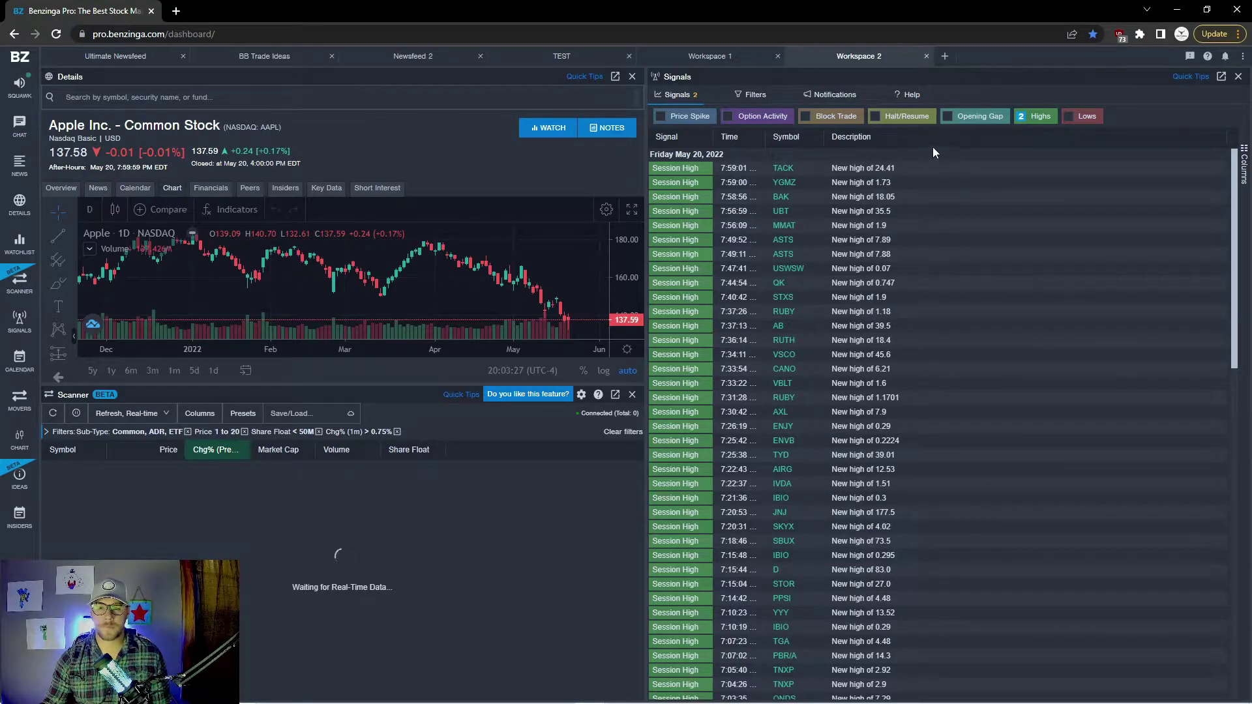
click(1032, 117)
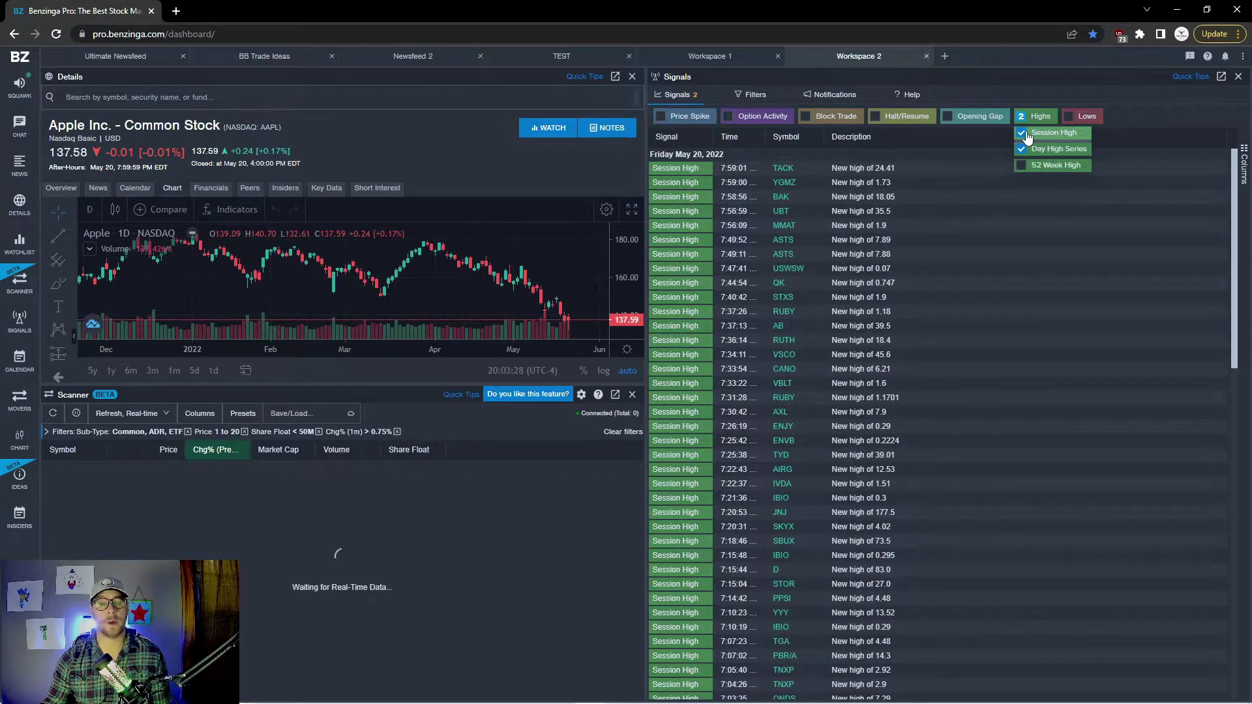
click(1023, 133)
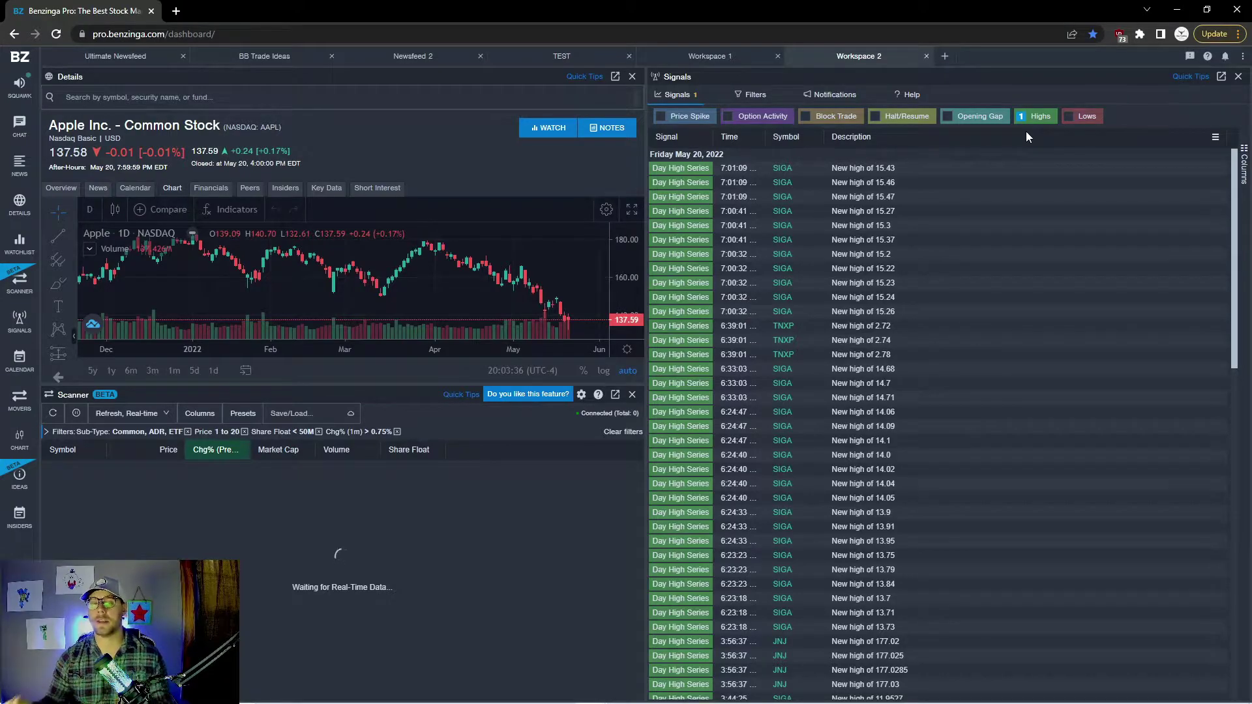
Look through the Day High Series signals and add a Share Float filter to them.
mouse_move(786, 242)
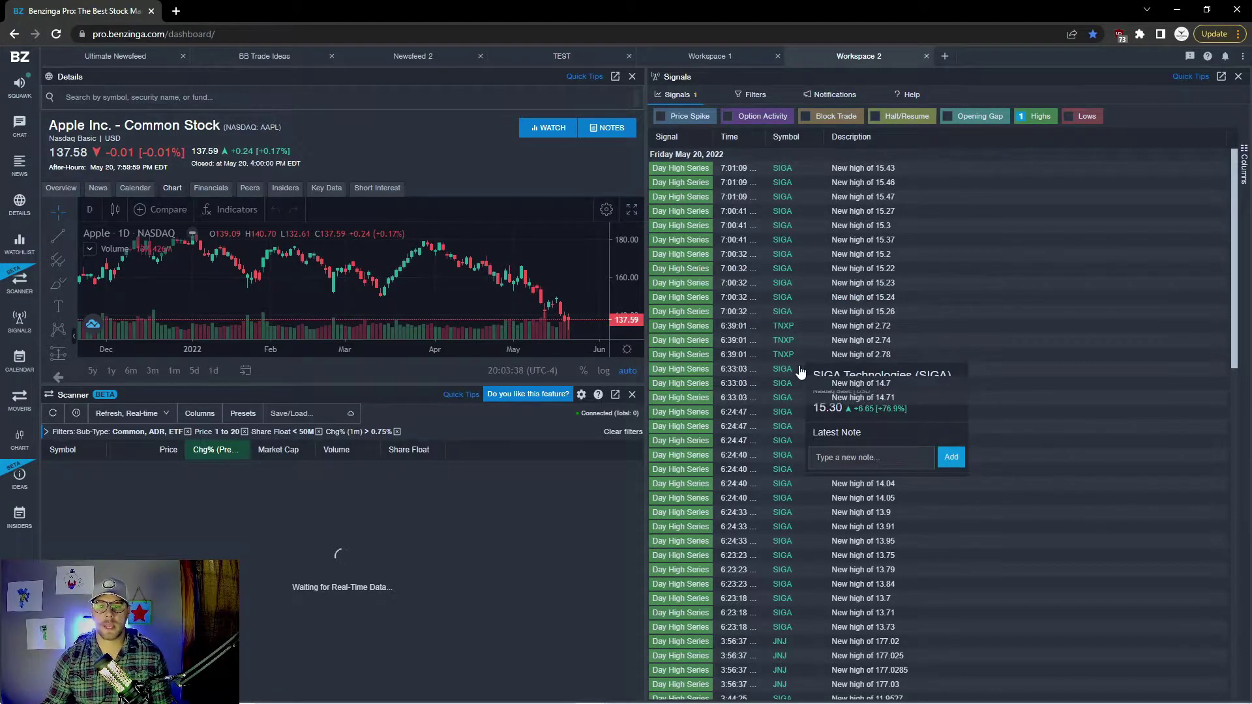
mouse_move(804, 387)
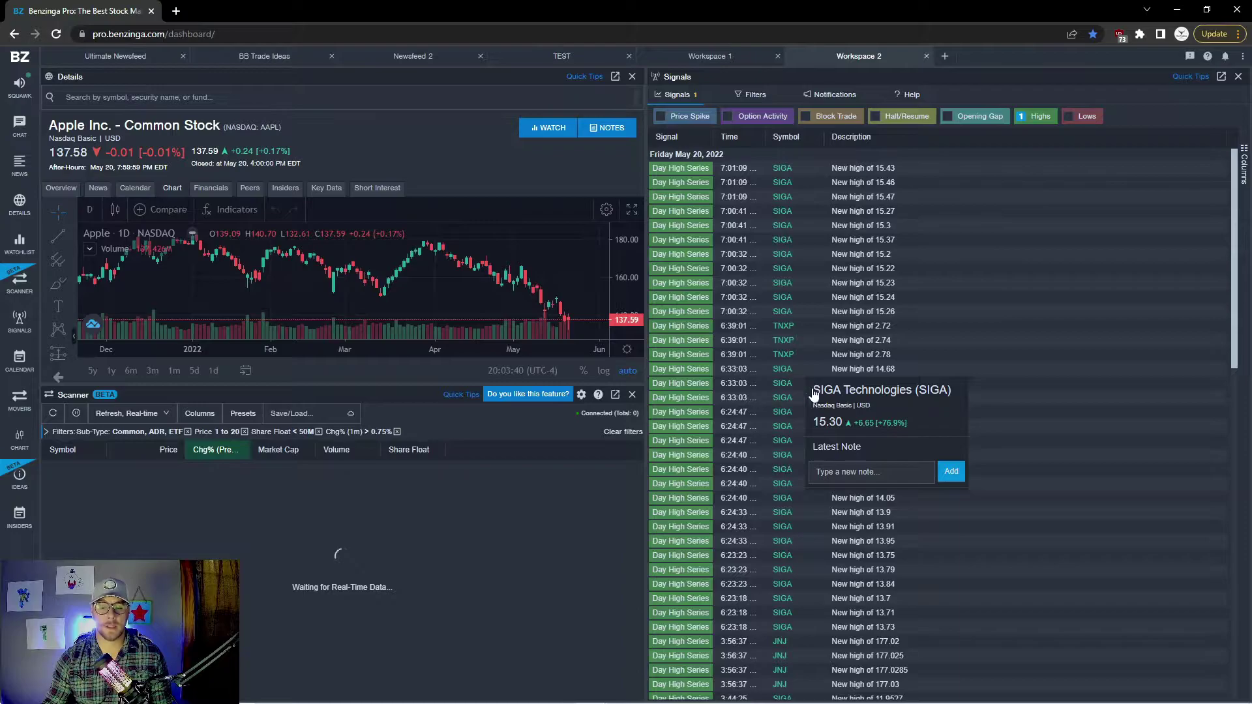
scroll(806, 392, down, 2)
mouse_move(794, 561)
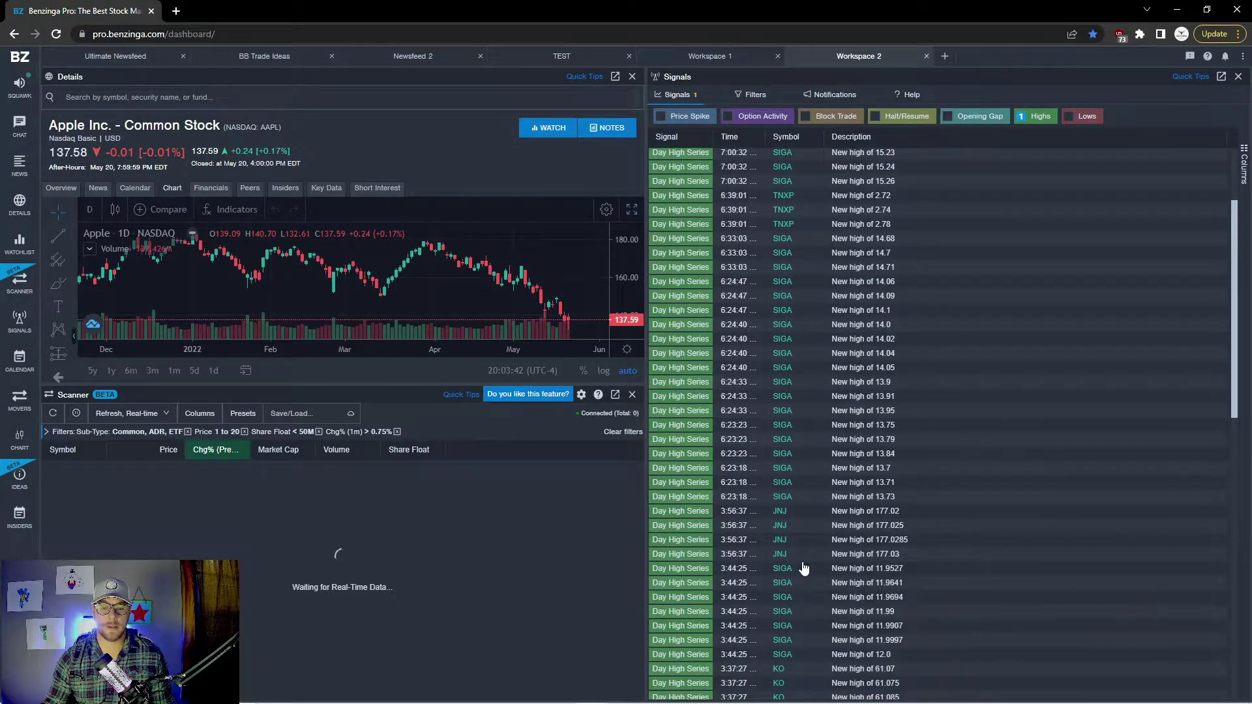
scroll(936, 499, up, 2)
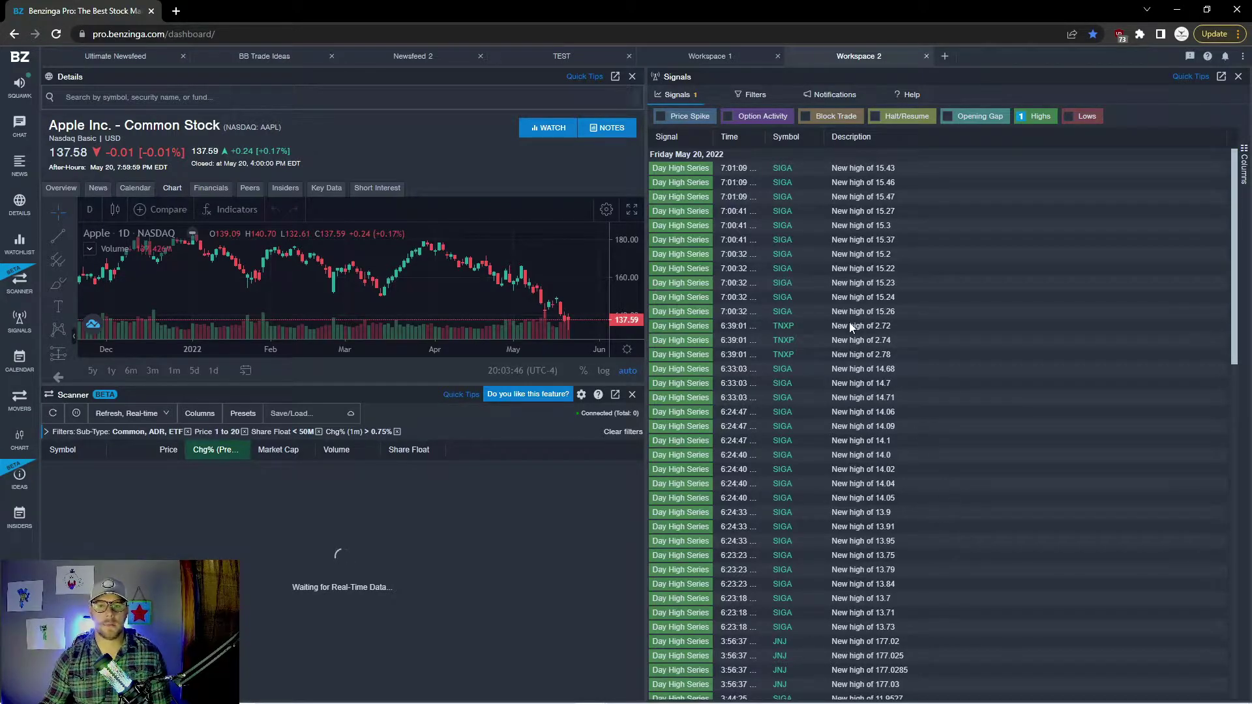
click(755, 95)
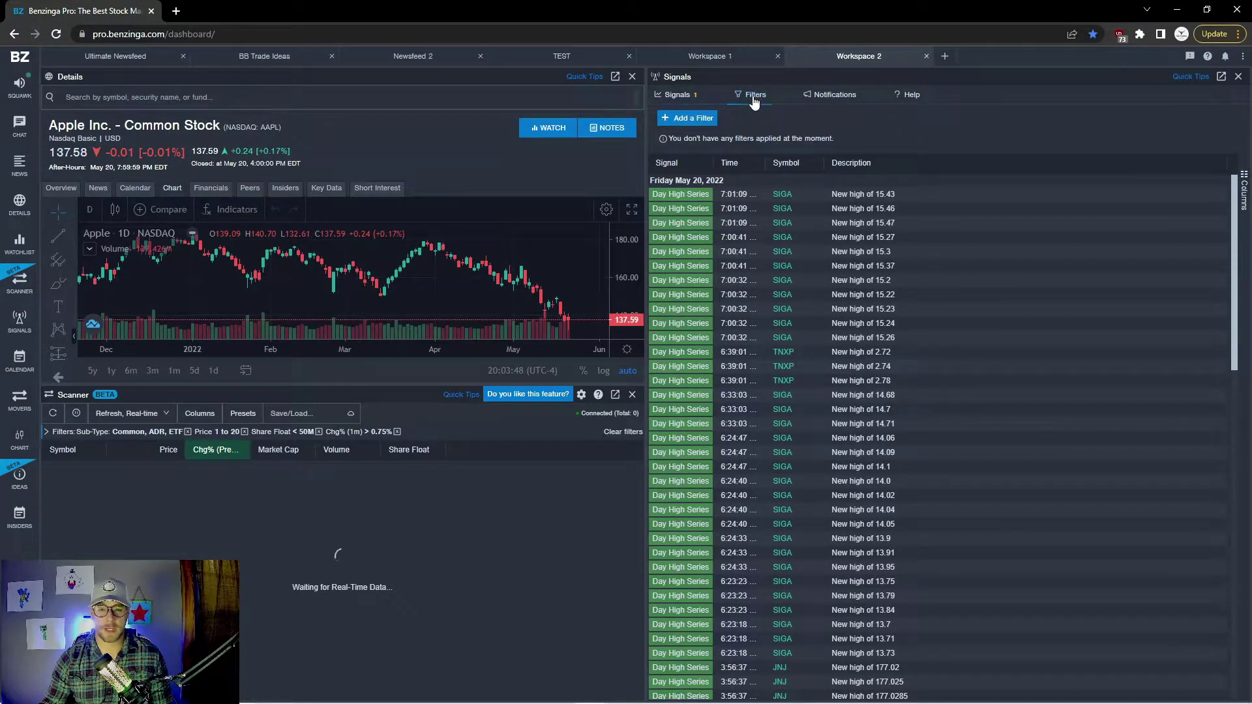
click(687, 119)
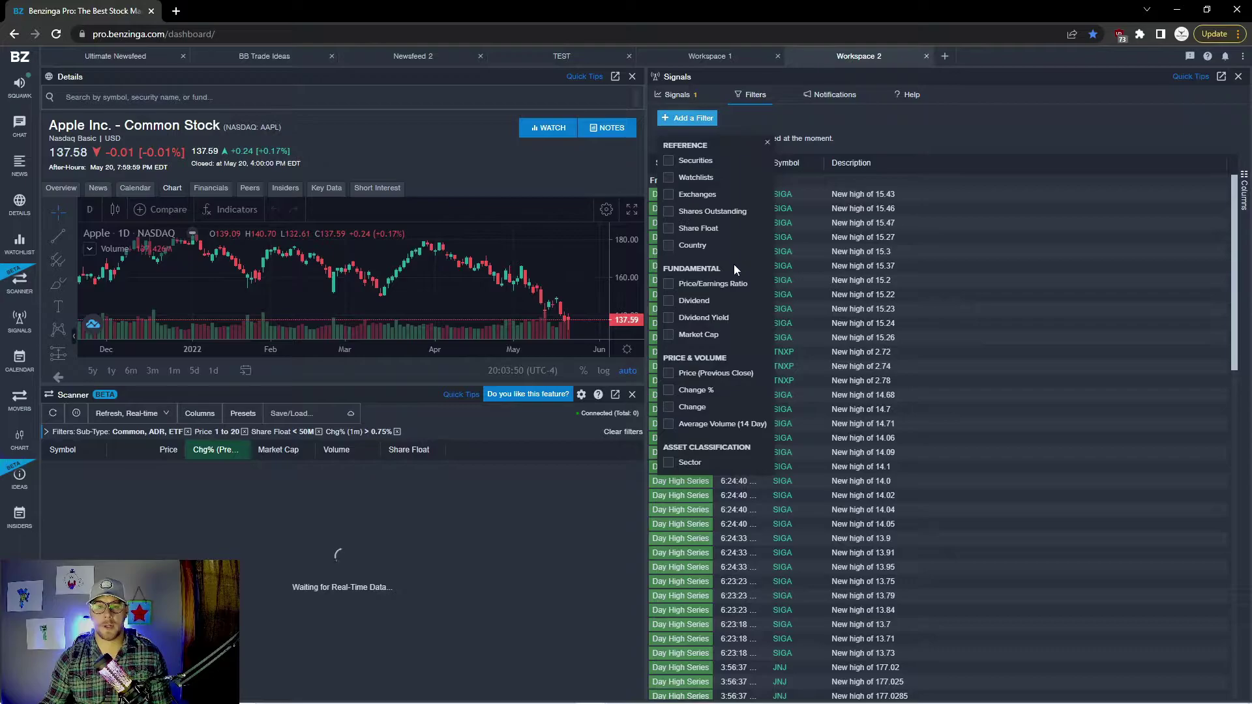
click(670, 229)
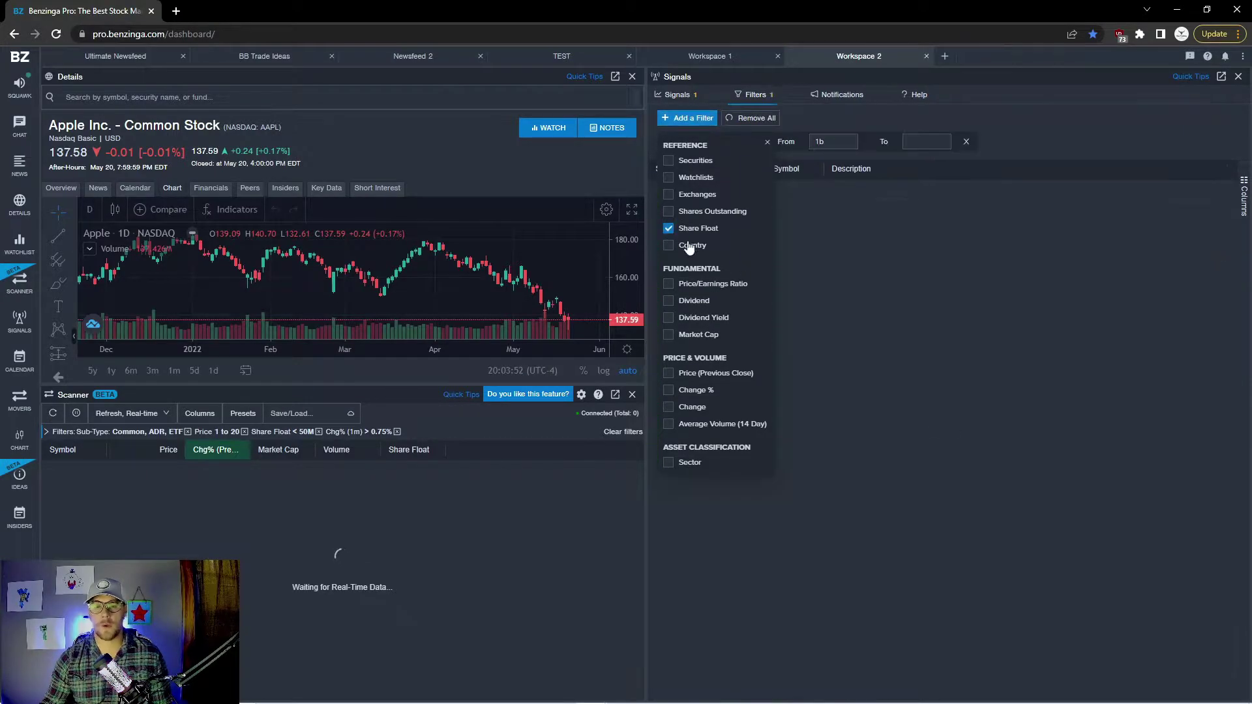
click(1027, 129)
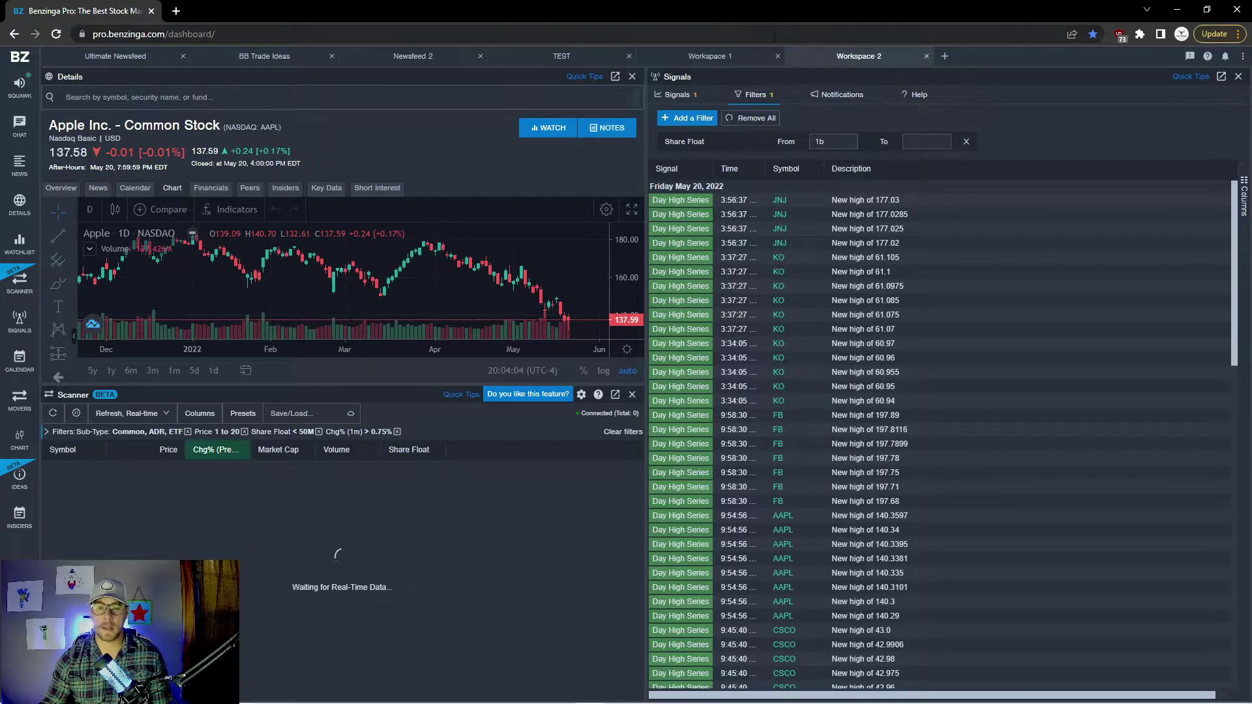
Clear the Share Float filter's minimum in the Signals tool and set its maximum to 50M.
click(841, 143)
key(BackSpace)
key(BackSpace)
click(917, 141)
text(60M)
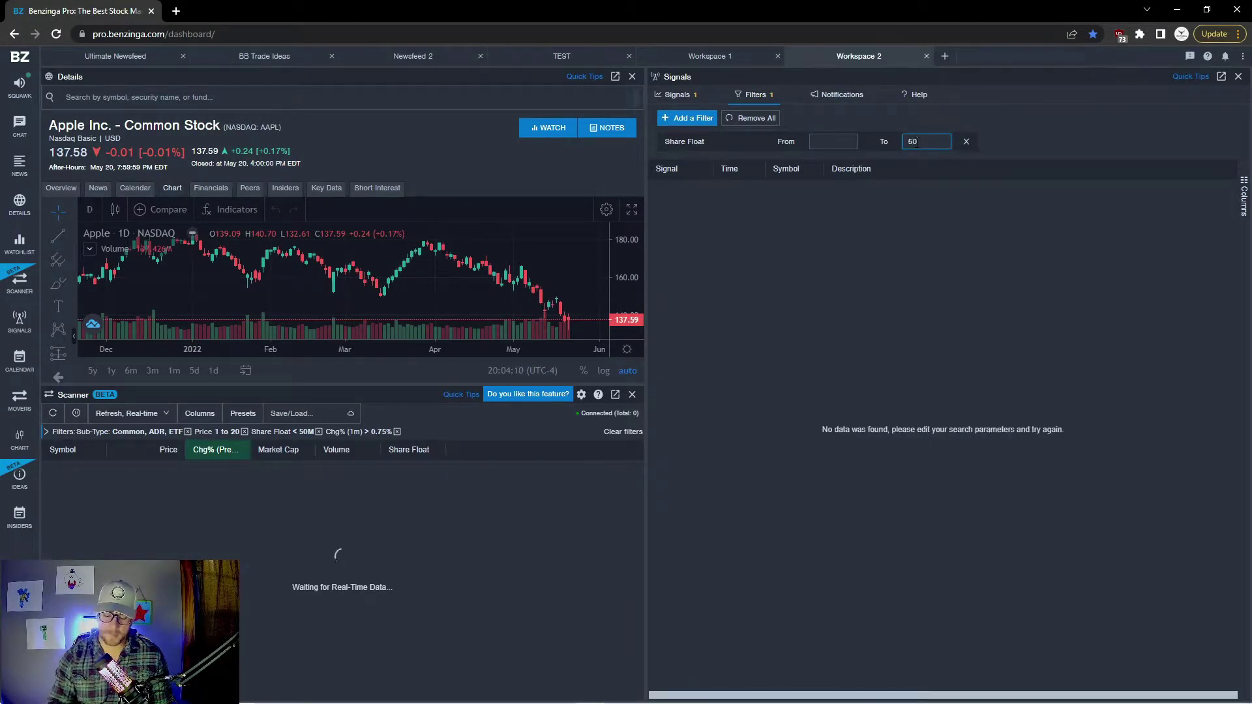
click(1032, 143)
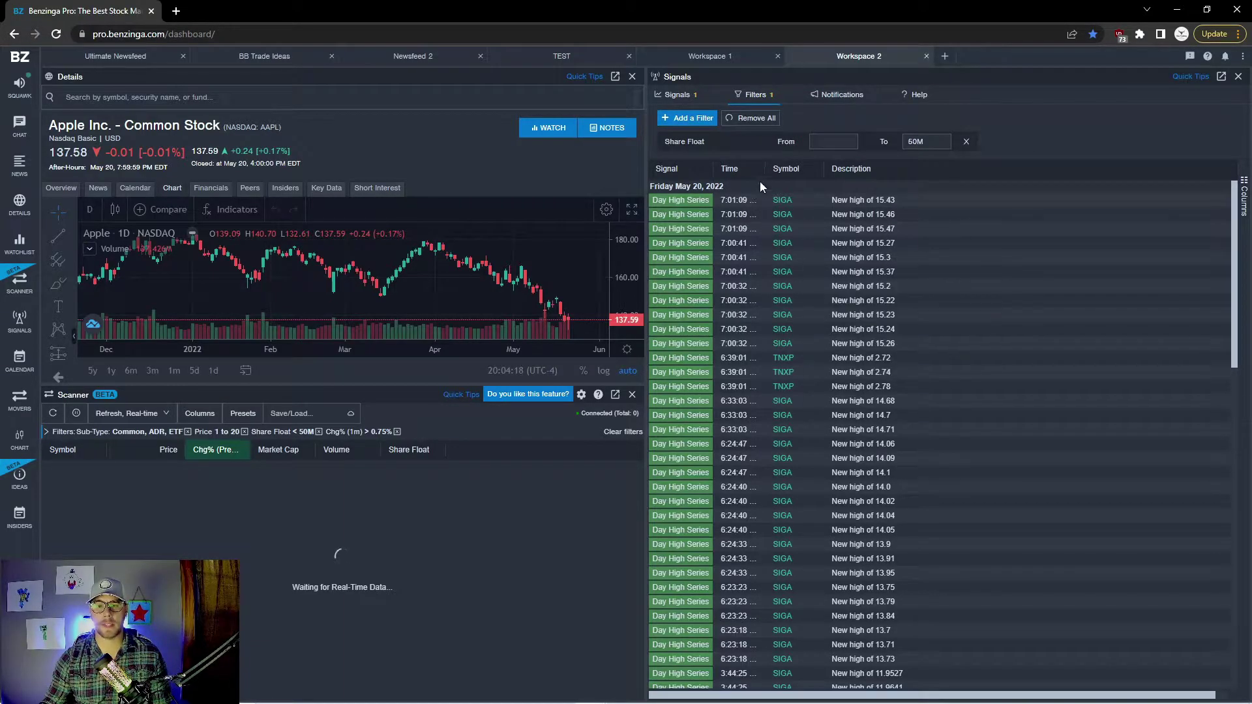
Add a Price (Previous Close) filter from 1 to 20 to the signals and return to the signal types.
click(686, 118)
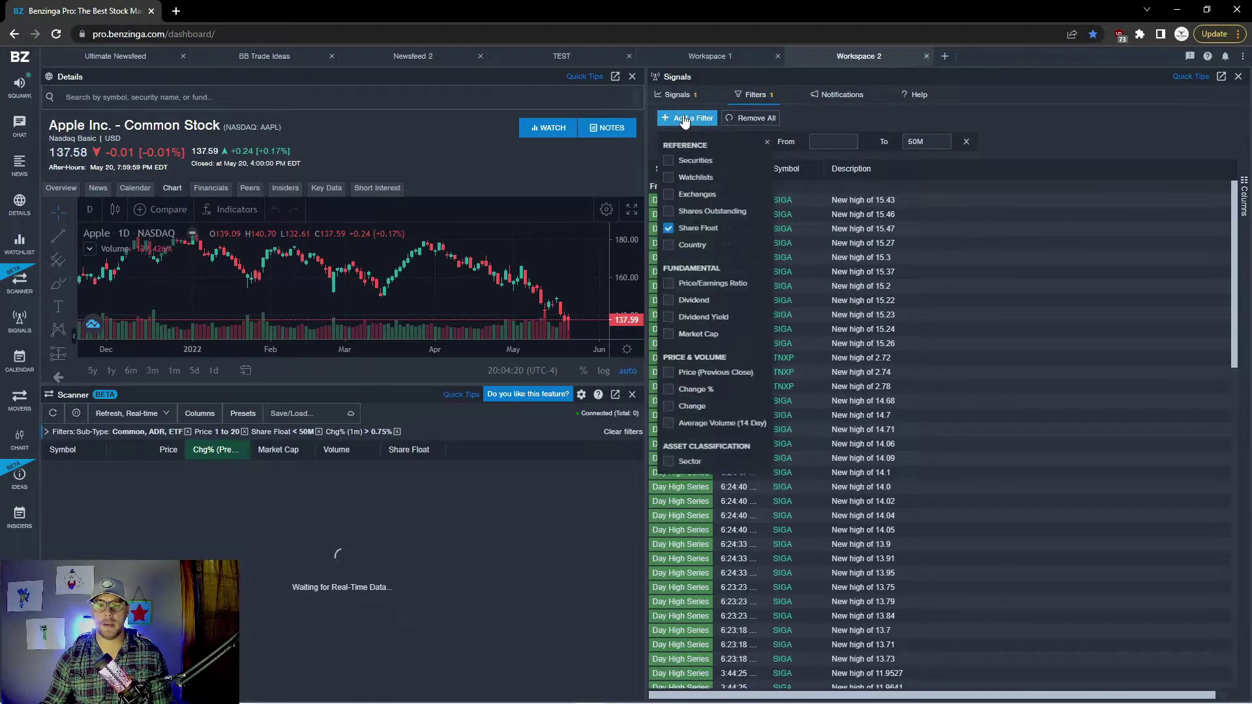
click(668, 374)
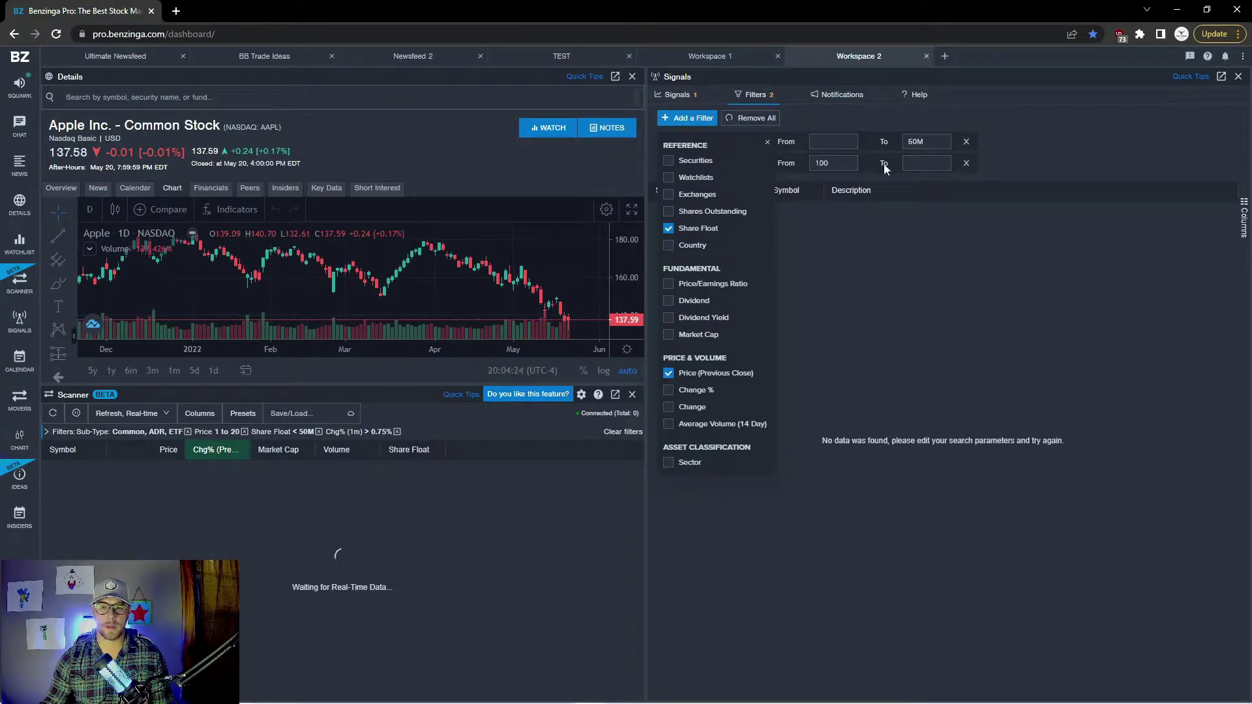
click(1038, 130)
double_click(823, 163)
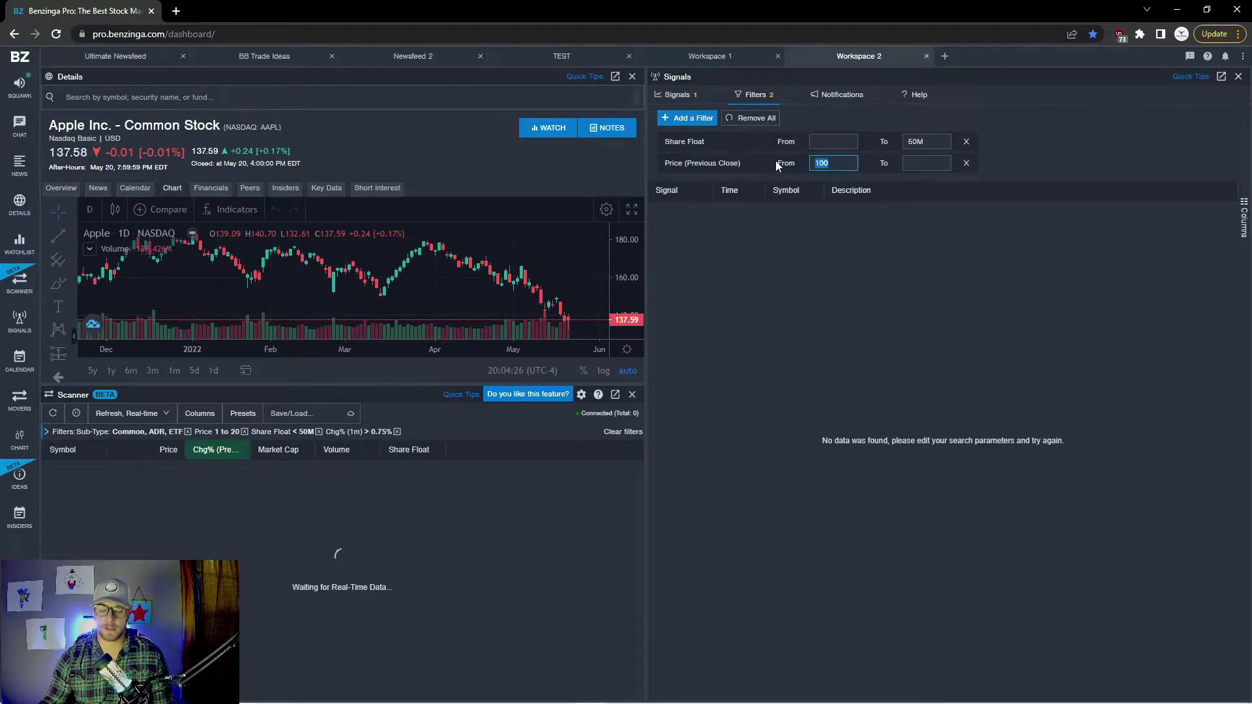
text(1)
click(920, 164)
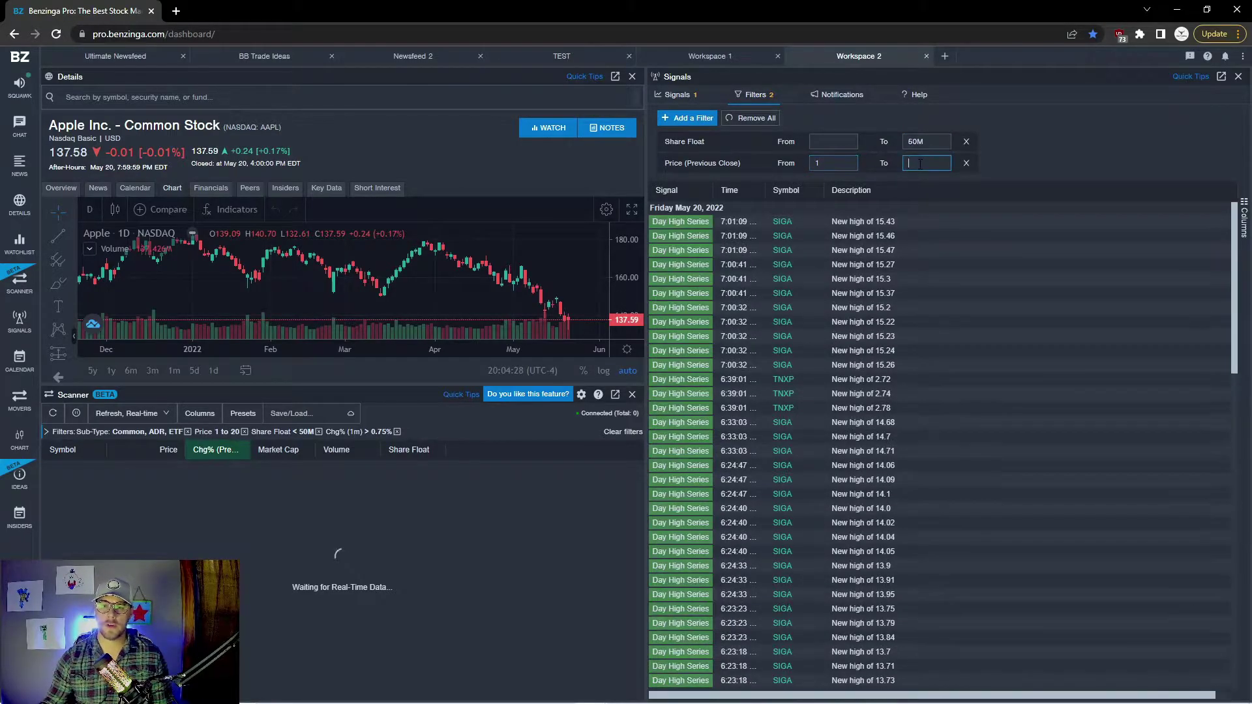
text(20)
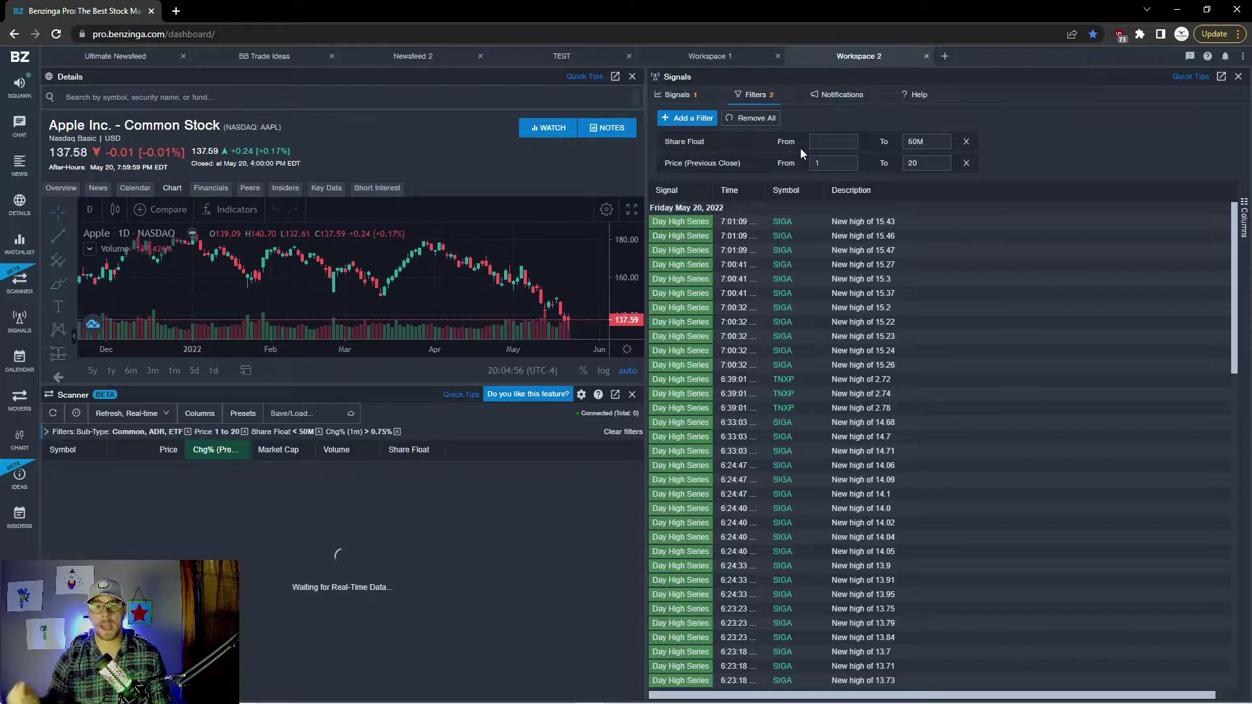
click(666, 96)
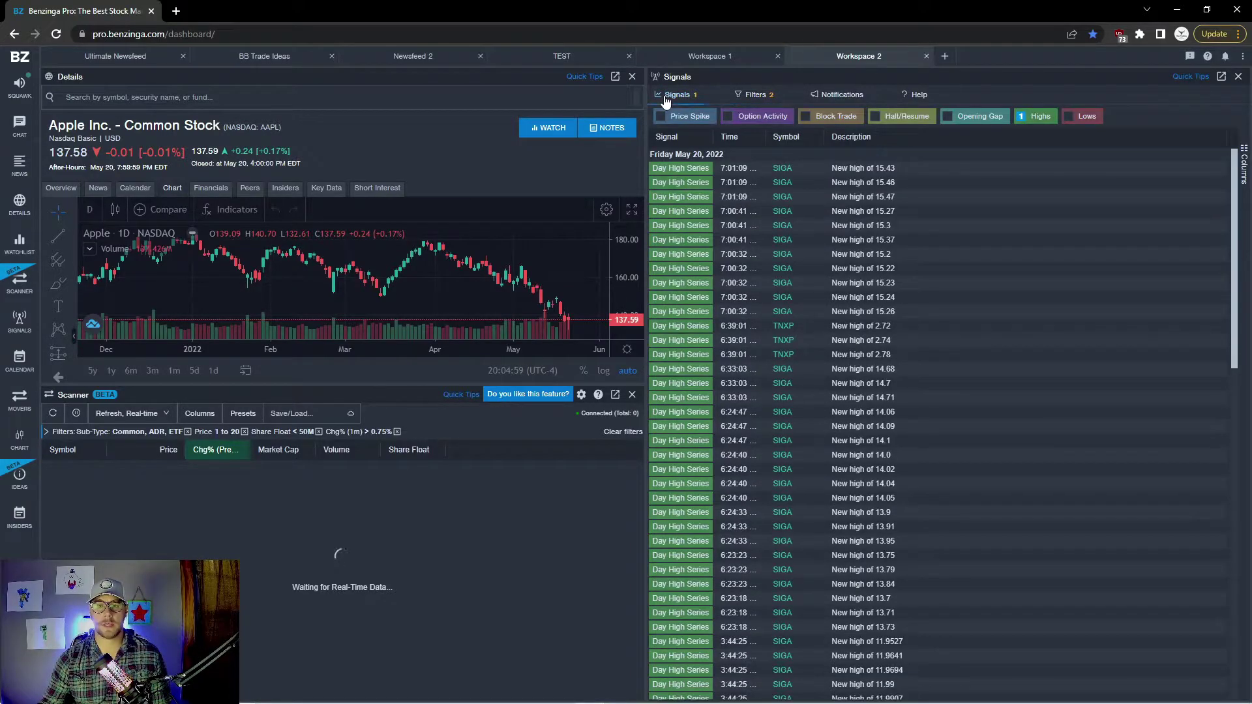
Add the Session High signals alongside the Day High Series signals and look over the combined list.
click(1030, 119)
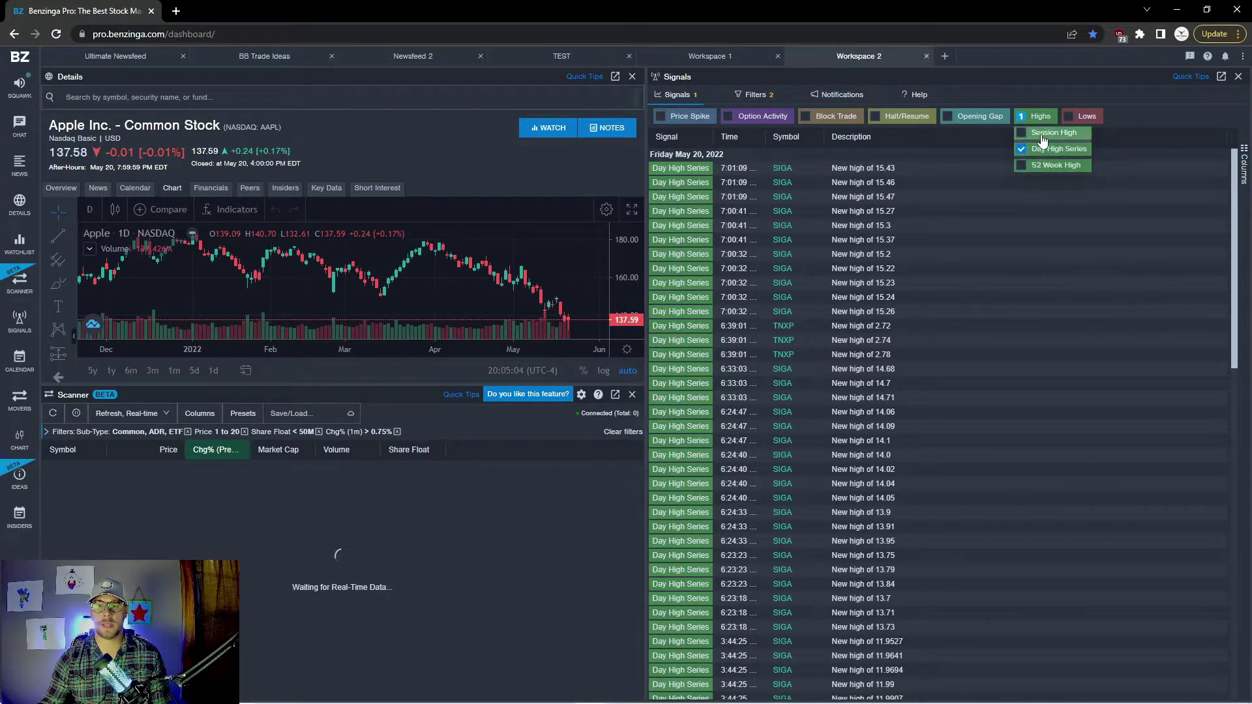
click(1042, 134)
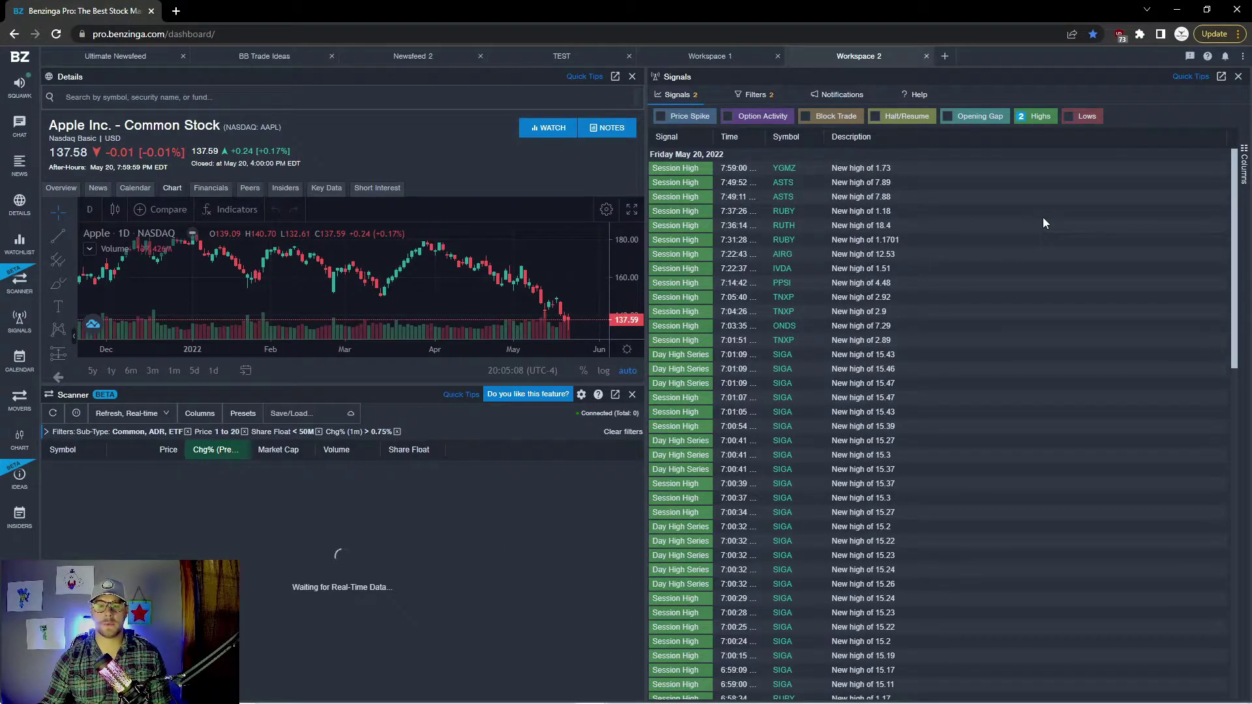
mouse_move(811, 377)
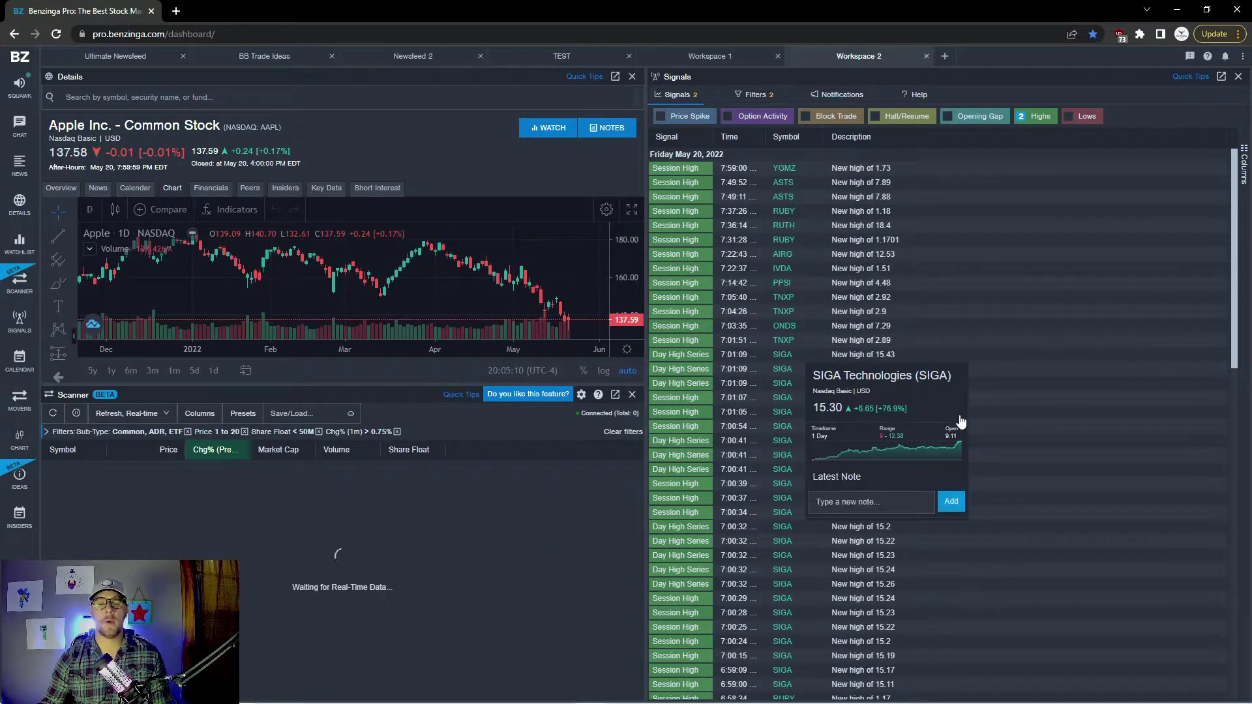
click(1039, 117)
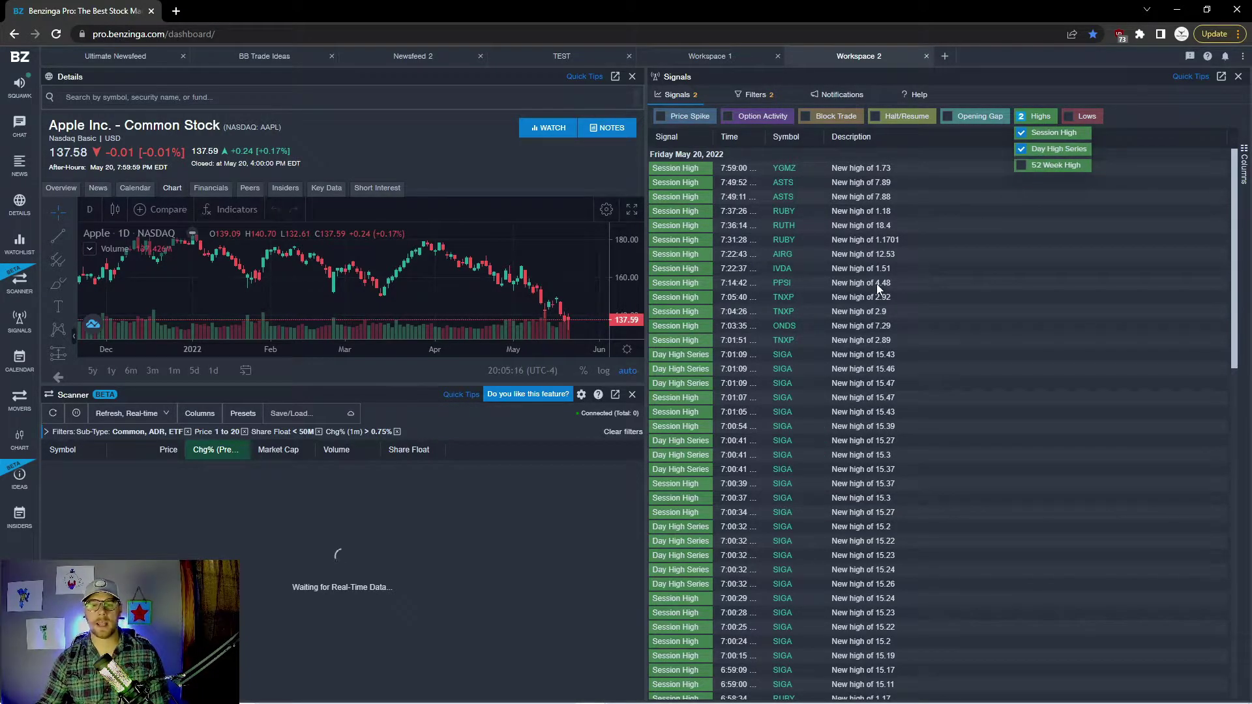
mouse_move(794, 242)
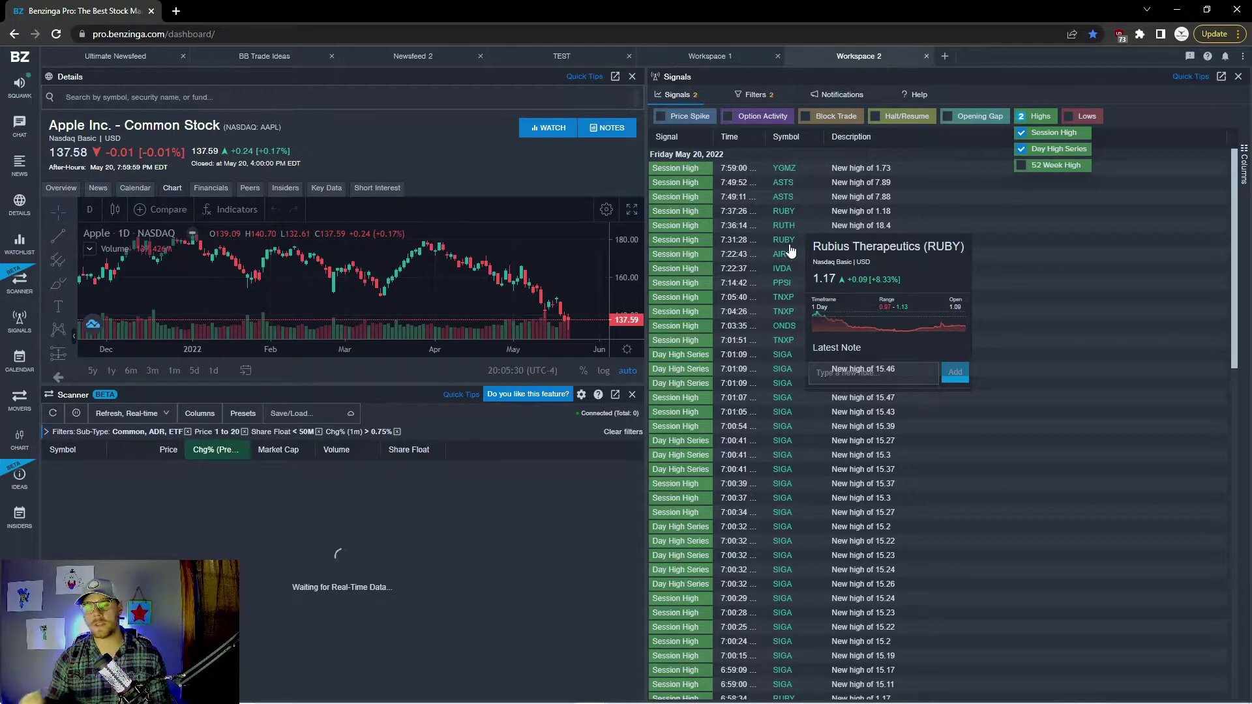
click(1063, 268)
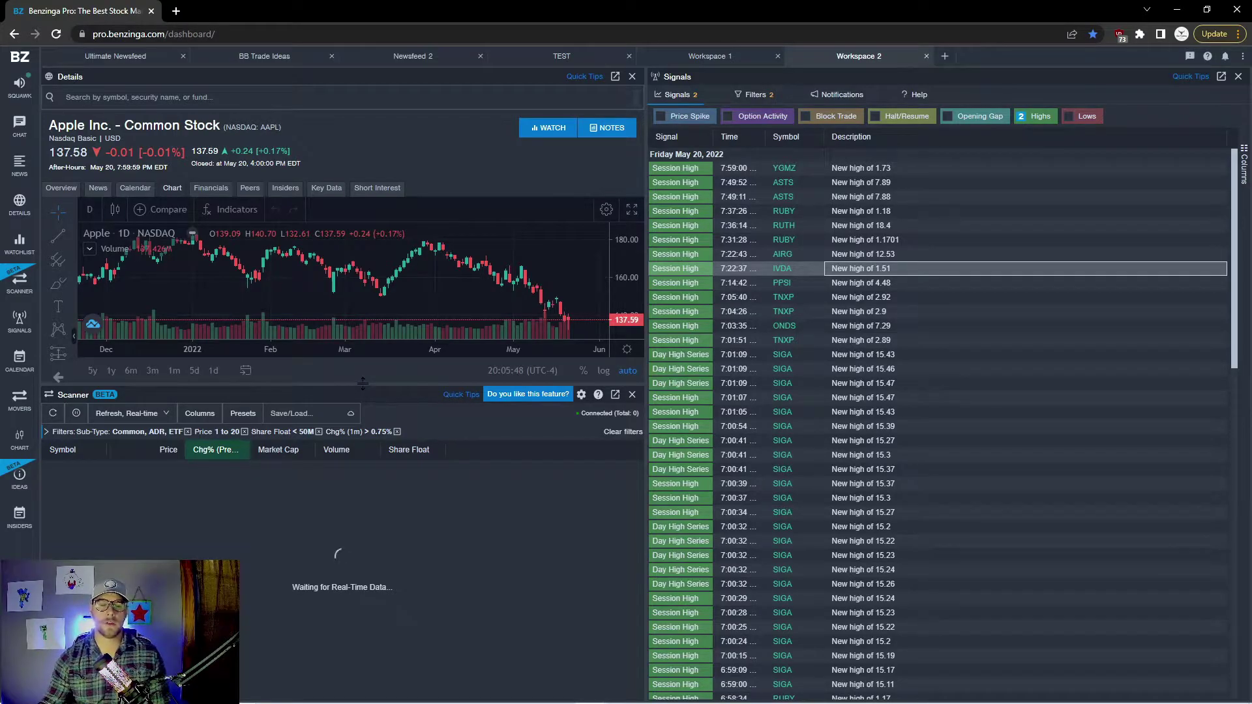
Enlarge the Details chart by shrinking the Scanner's height, and set the chart's time range to 1 month.
drag(362, 384, 343, 540)
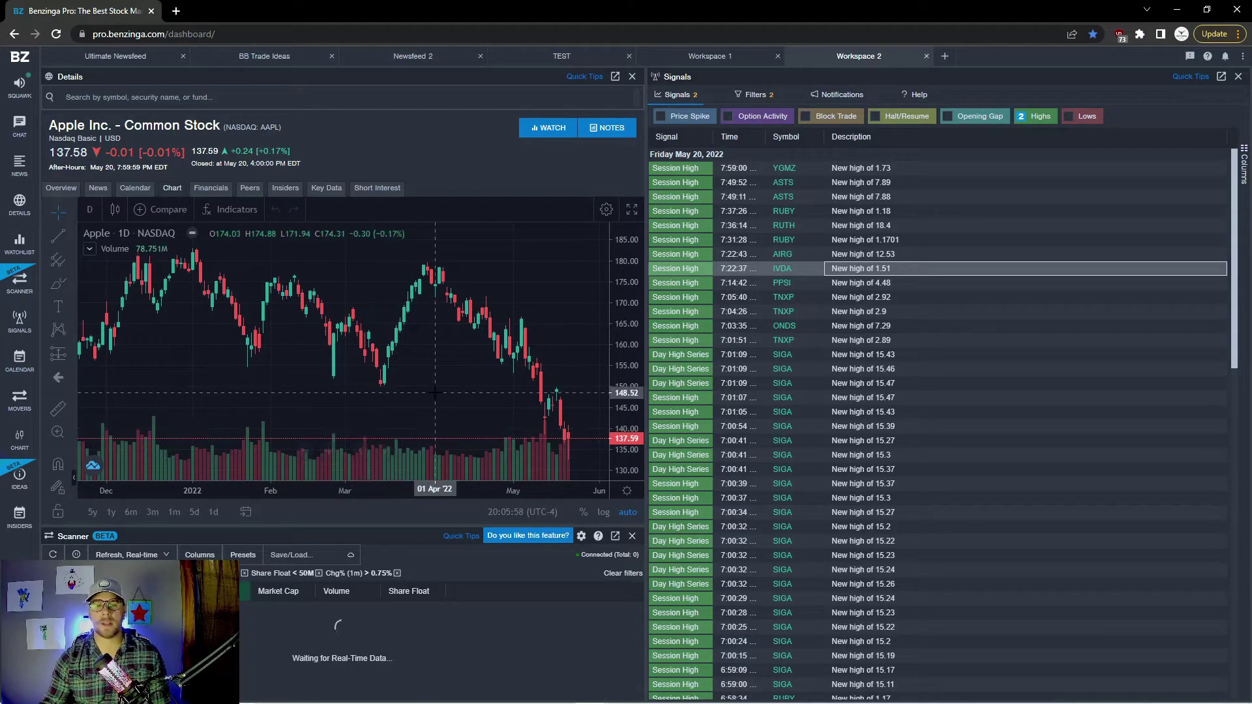
drag(436, 366, 373, 371)
drag(600, 342, 504, 403)
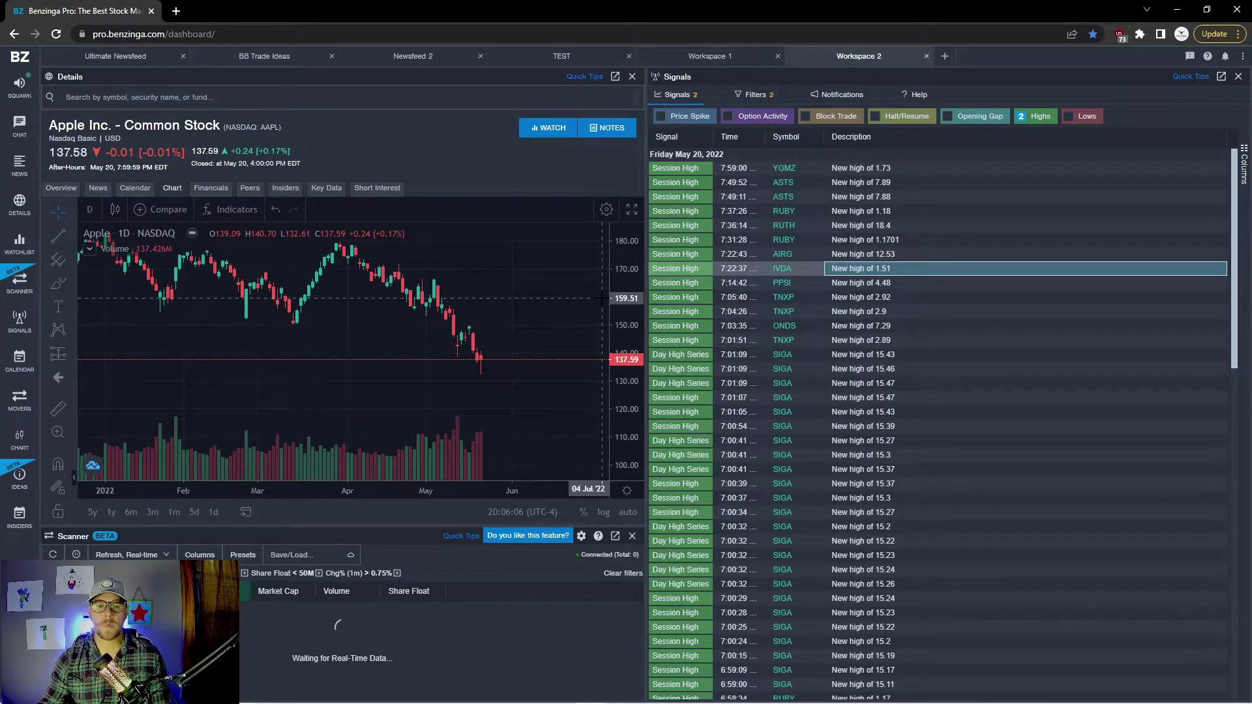
mouse_move(568, 308)
mouse_down()
mouse_move(521, 295)
mouse_move(547, 299)
mouse_up()
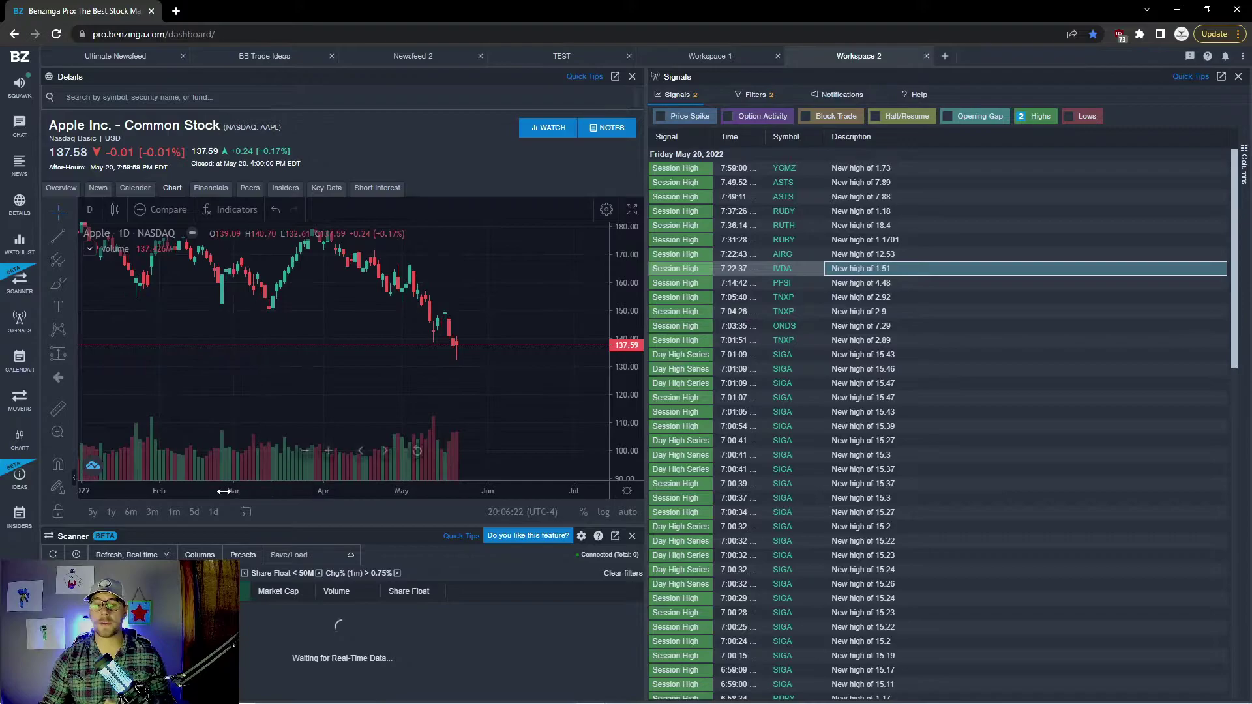
click(173, 513)
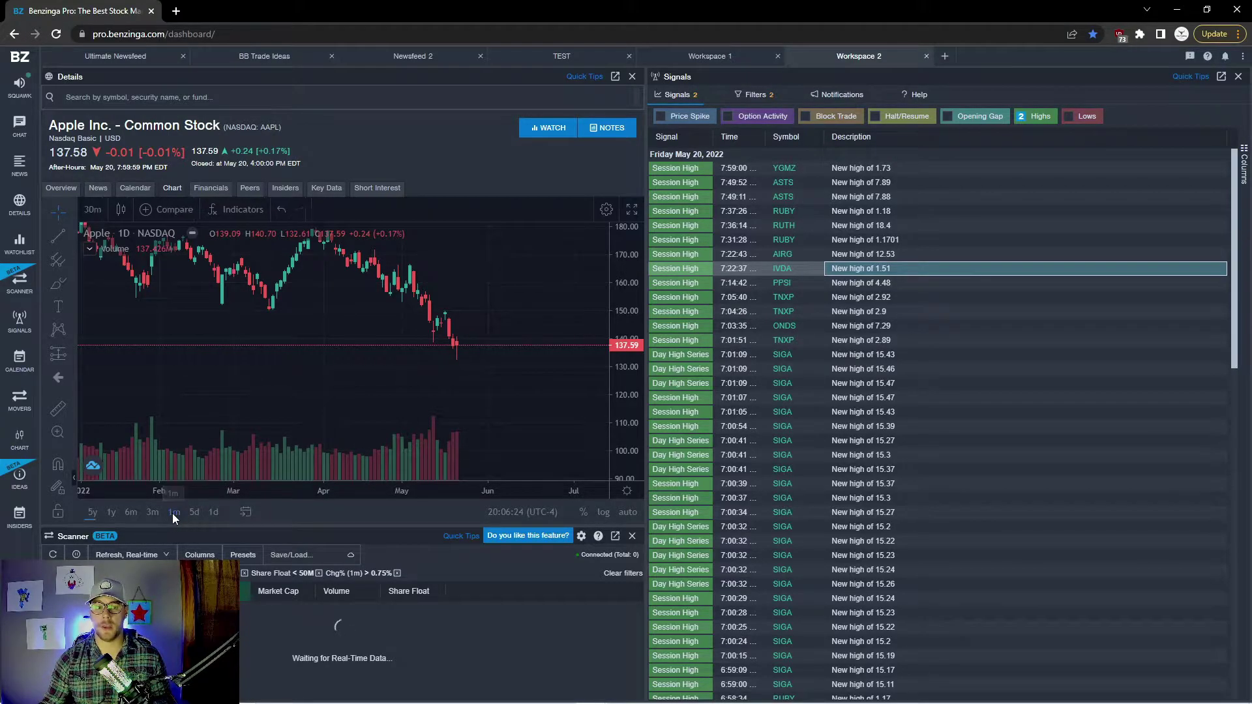
drag(540, 390, 362, 390)
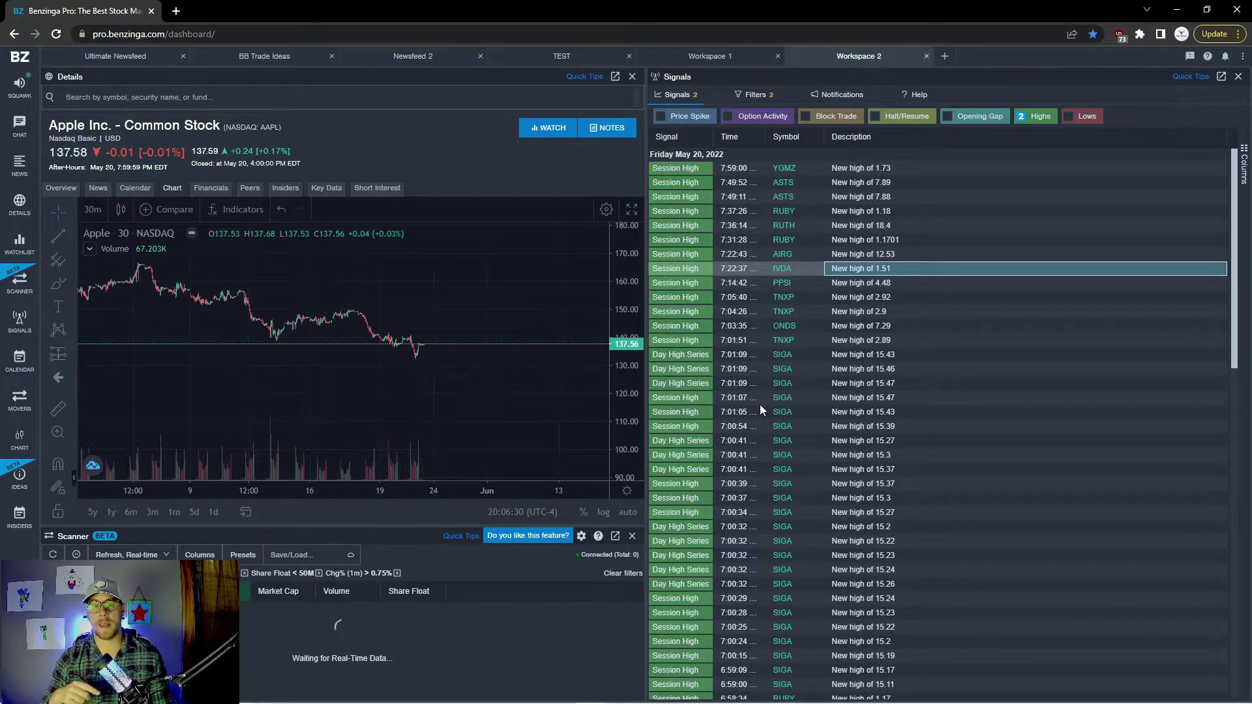
Load SIGA into the Details chart from its Day High Series signal and examine its most recent candles.
mouse_move(733, 291)
mouse_move(783, 365)
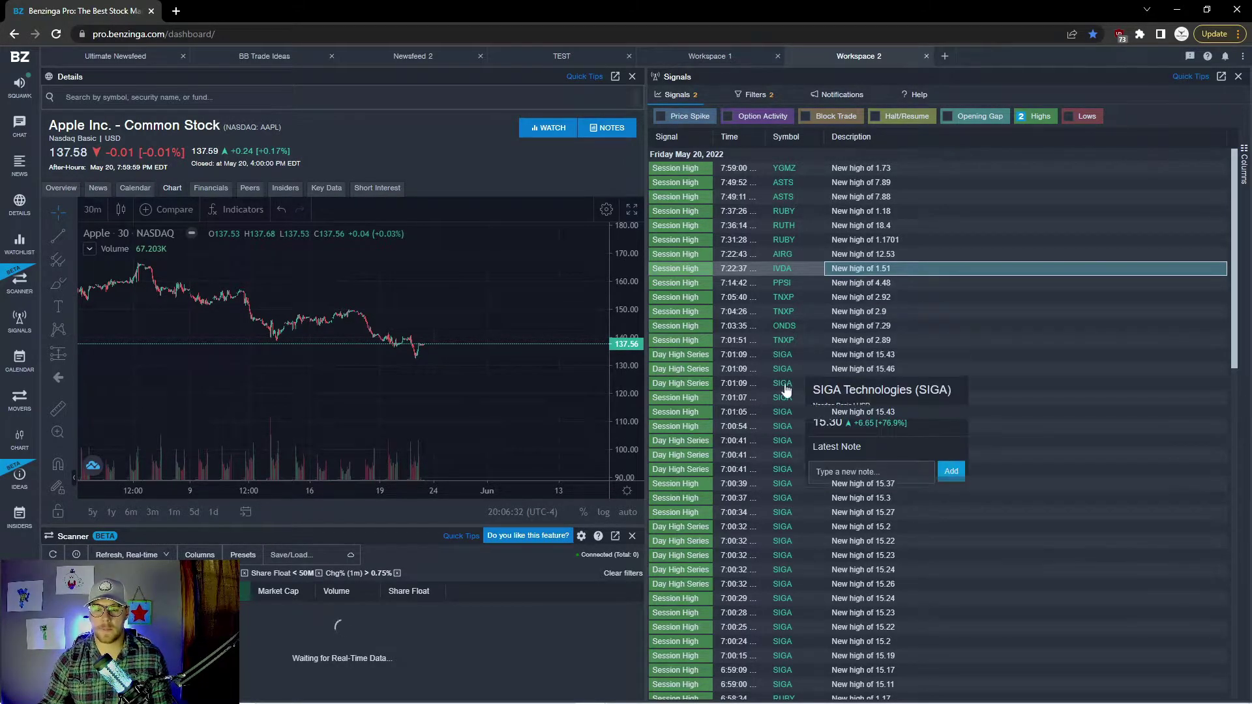
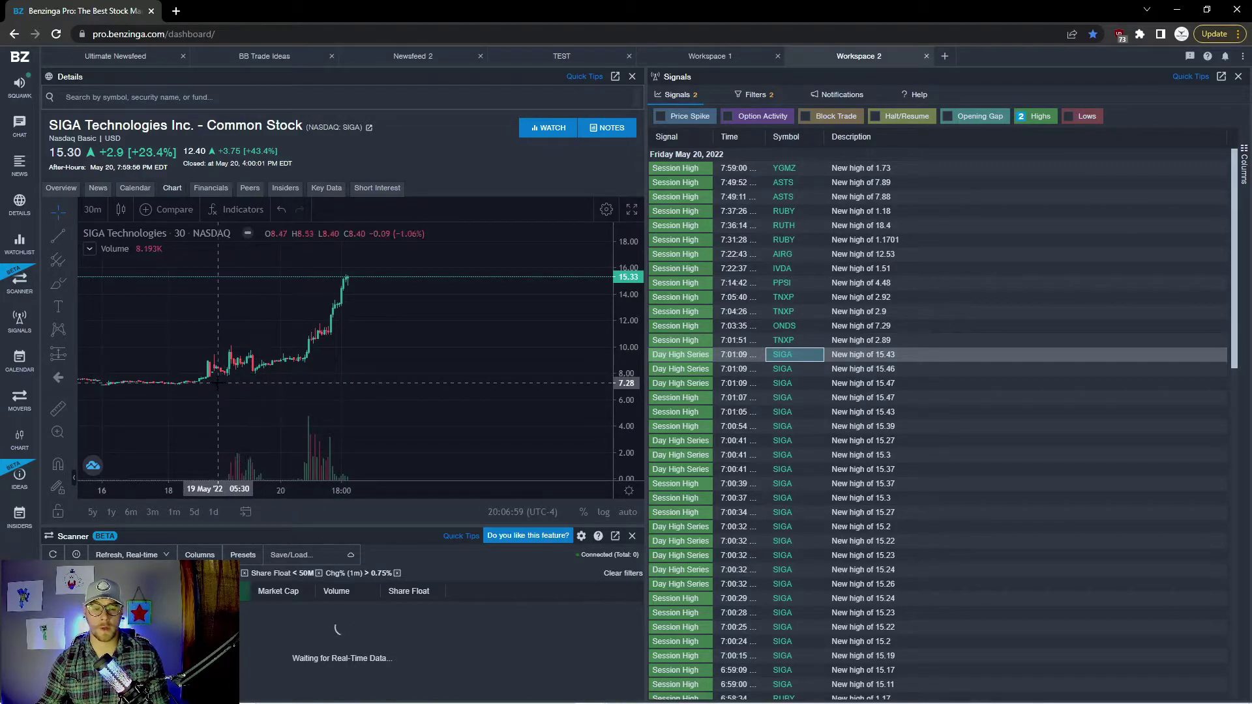
scroll(218, 384, up, 2)
drag(218, 383, 519, 367)
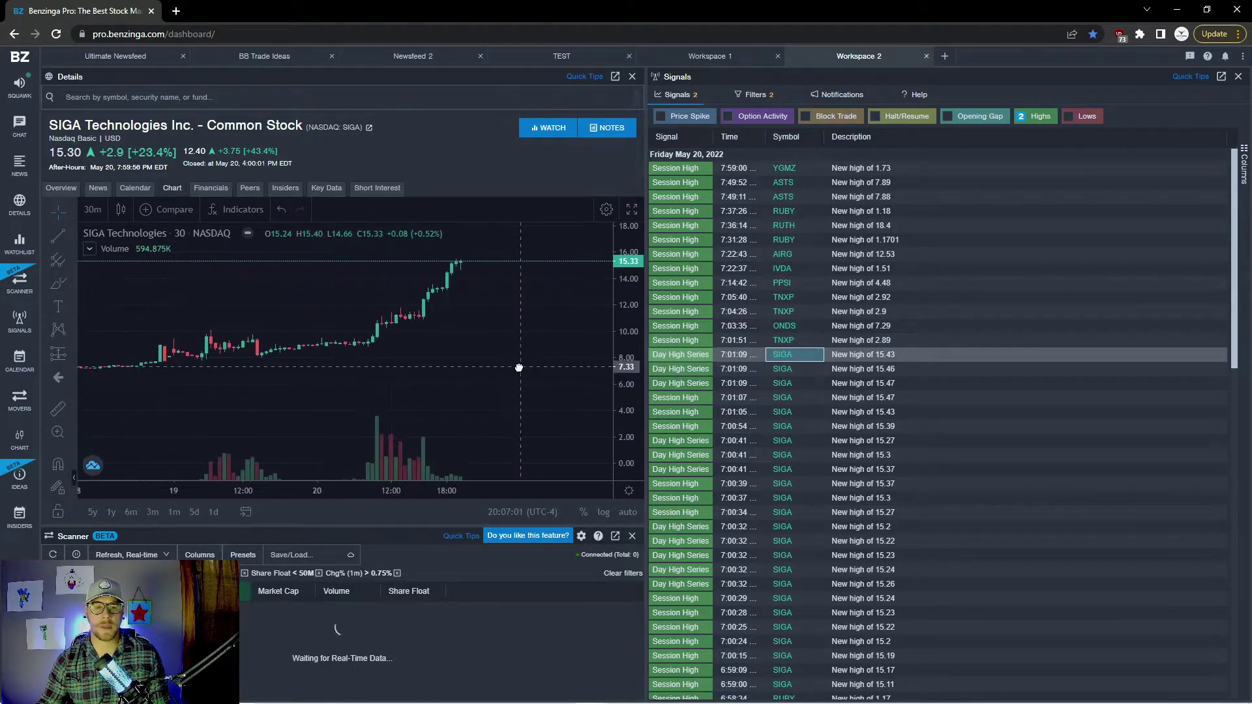
mouse_move(853, 378)
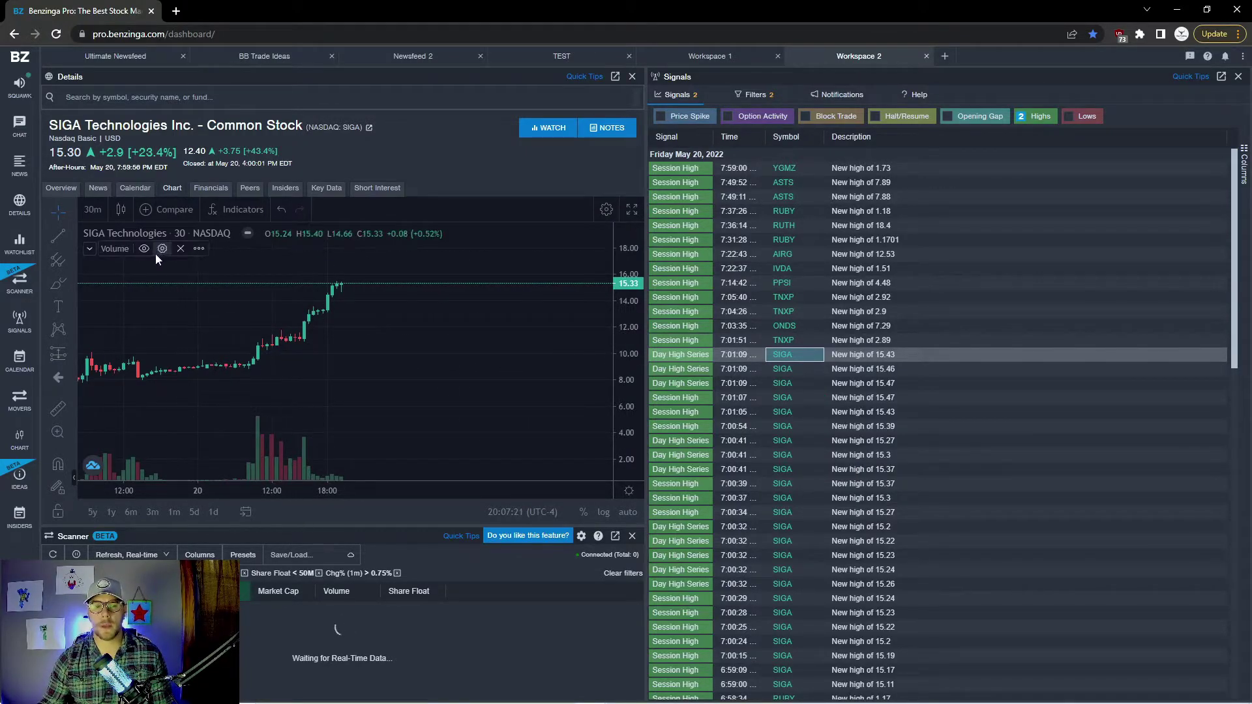
click(58, 432)
drag(291, 257, 434, 360)
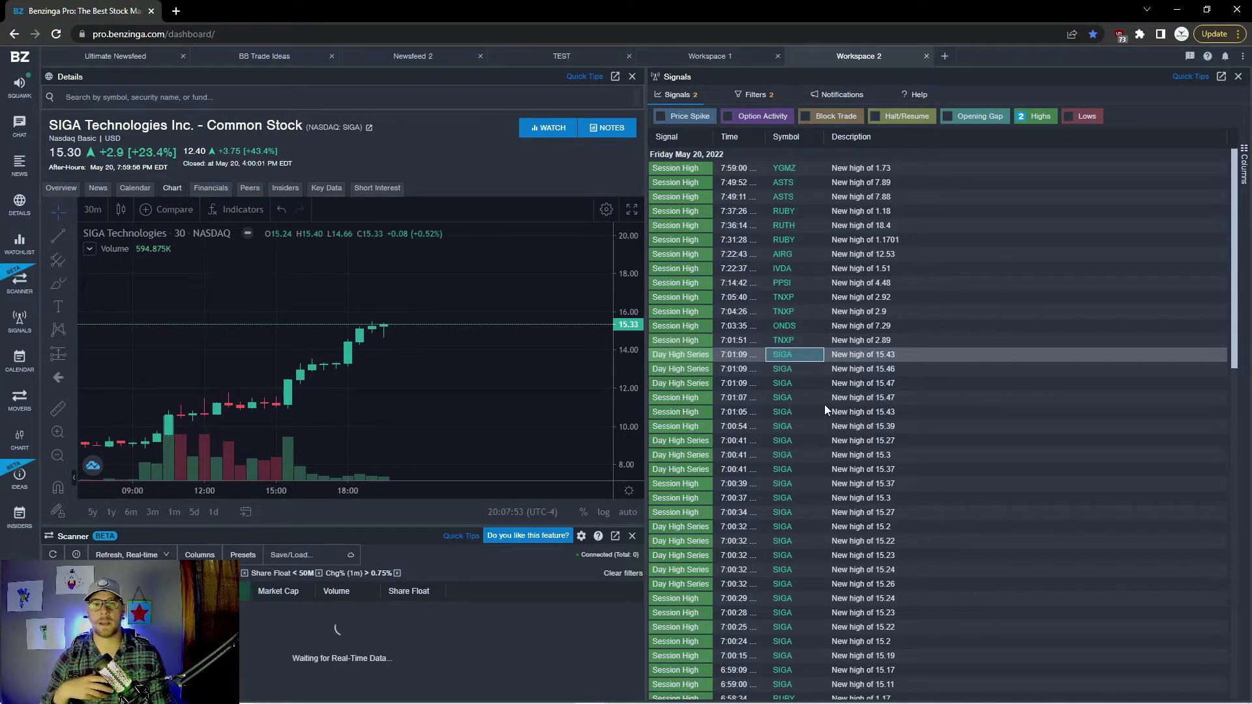
Load RUBY from its Session High signal and examine its chart.
click(785, 244)
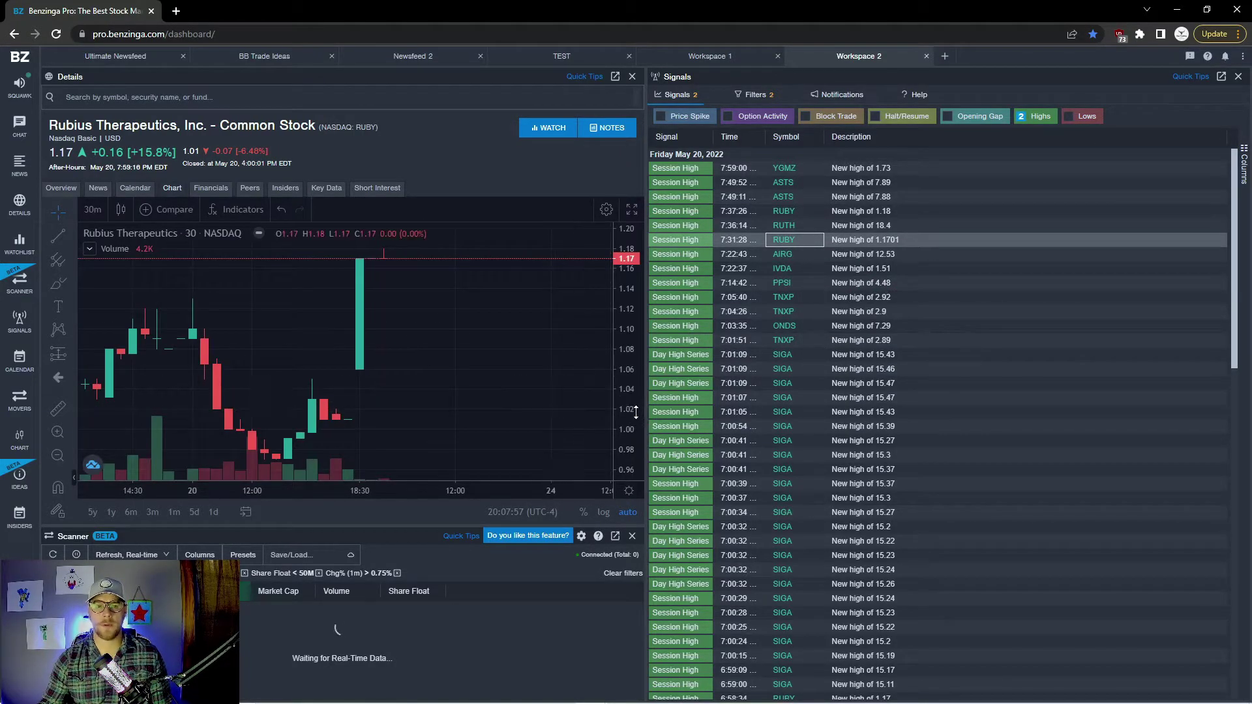
mouse_move(783, 412)
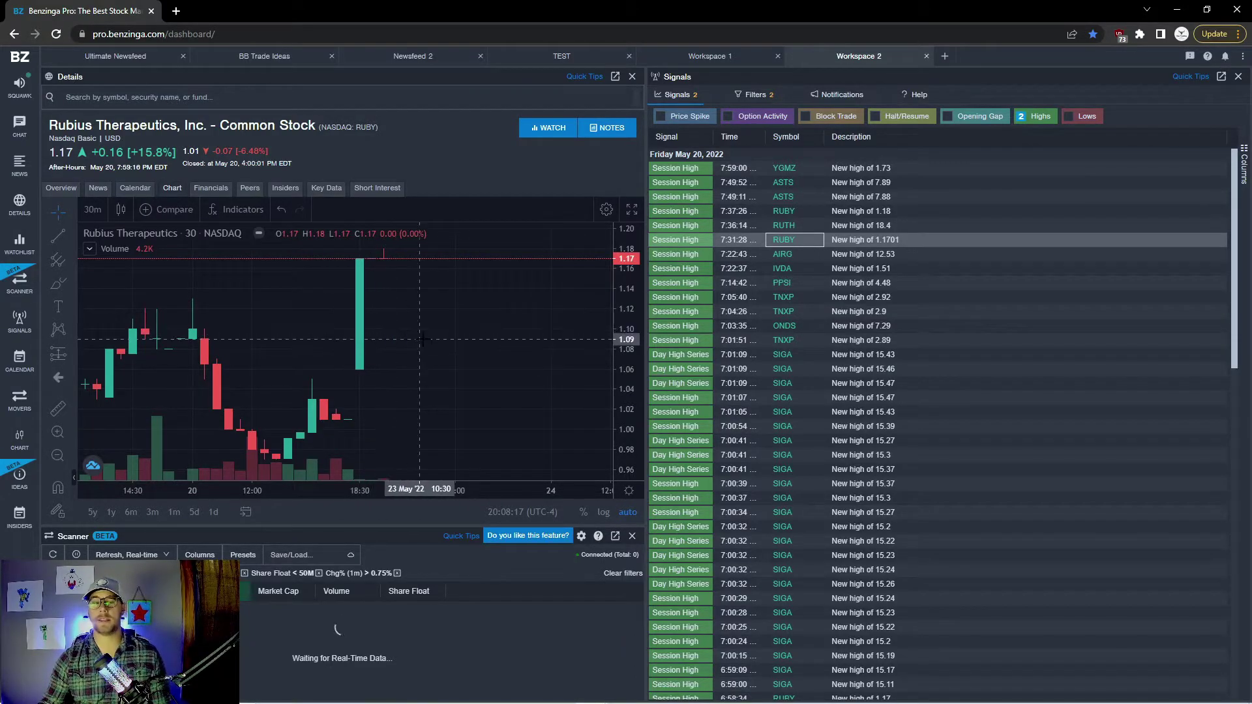
drag(578, 313, 528, 366)
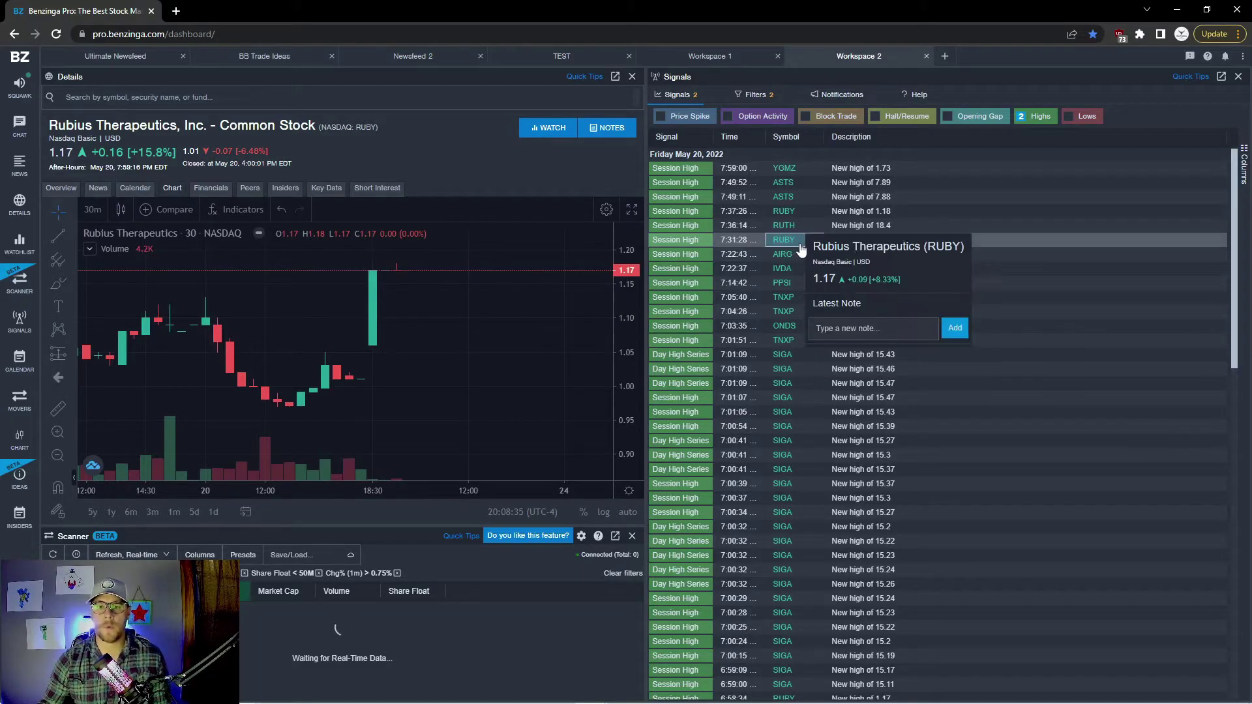
Load SIGA from its Day High Series signal again and read through its news headlines in Details.
mouse_move(824, 398)
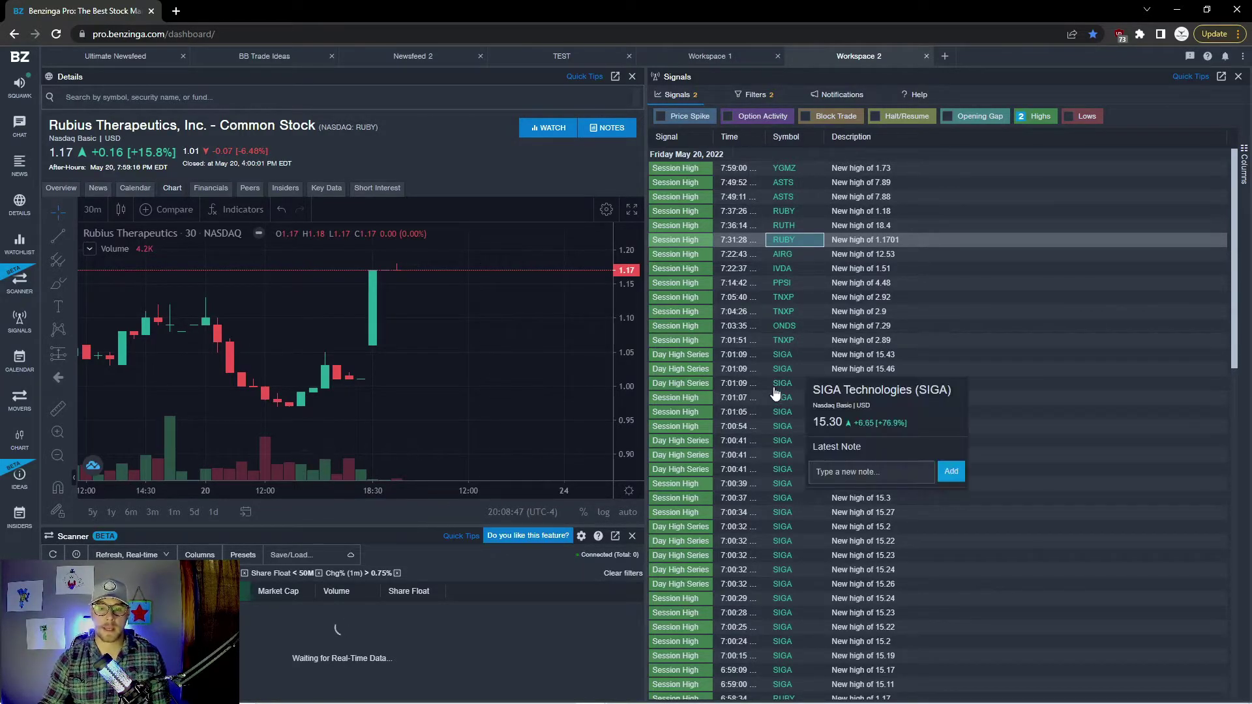
click(783, 368)
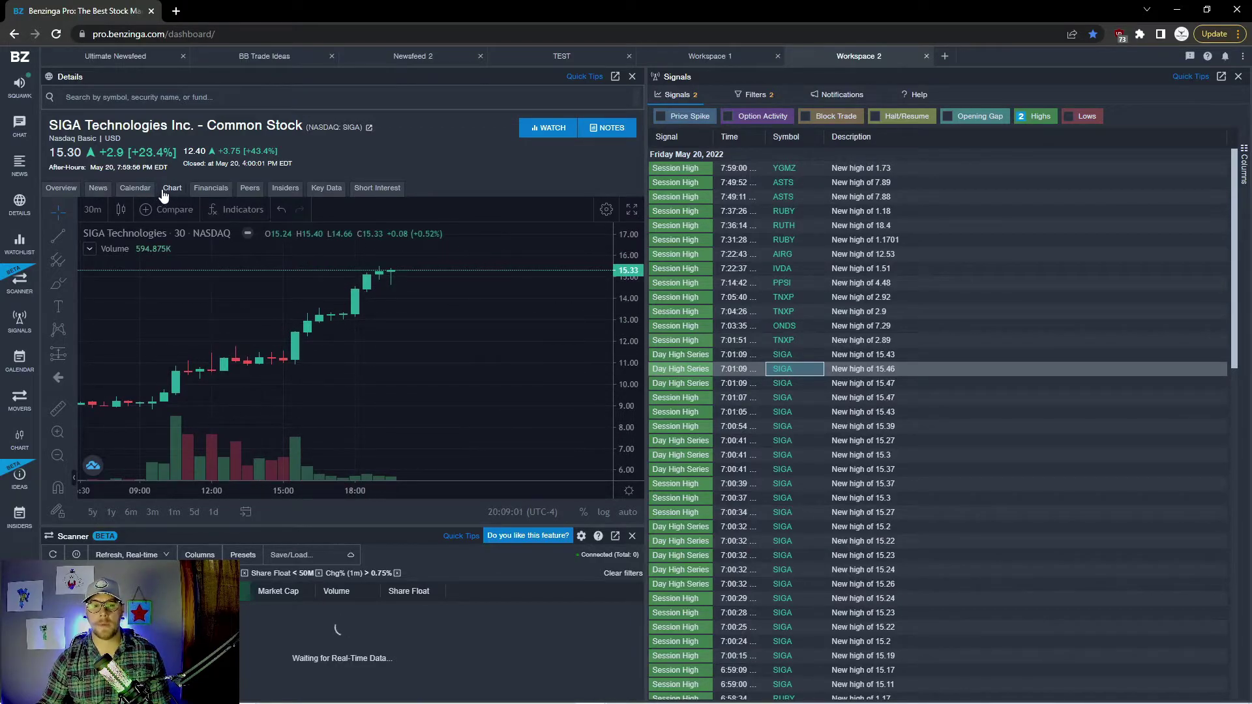
click(98, 189)
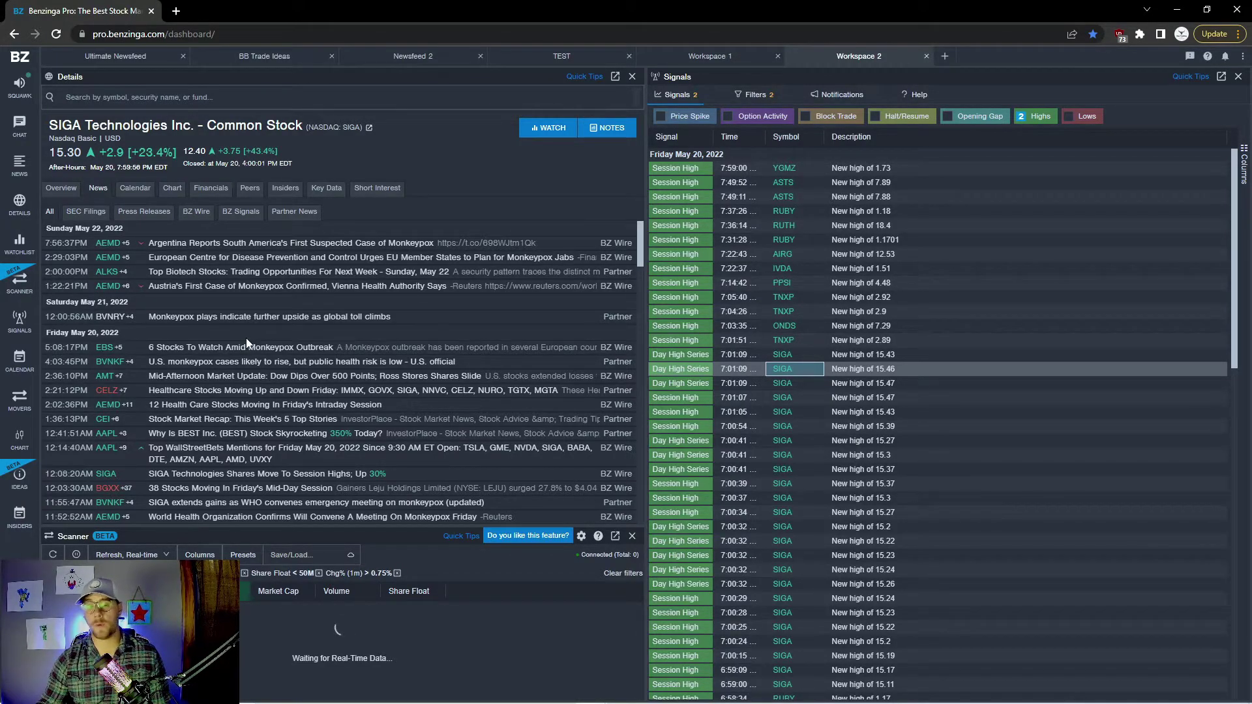
scroll(242, 334, down, 10)
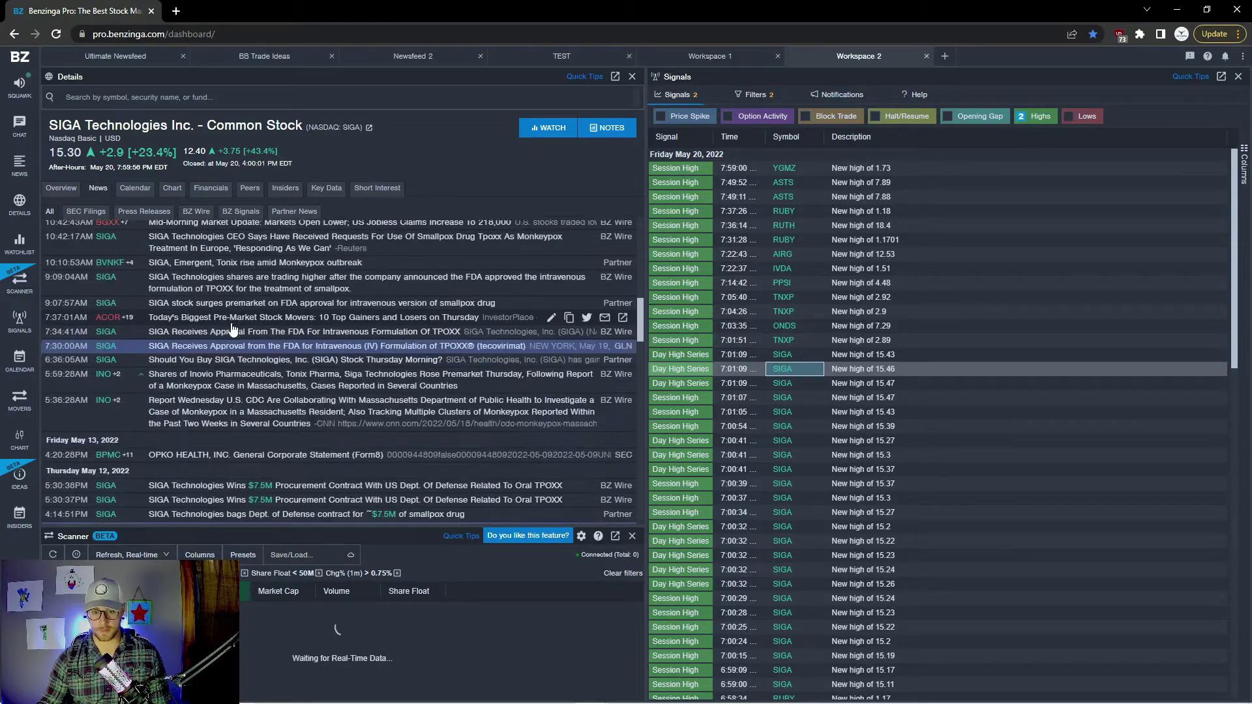
scroll(231, 328, down, 3)
scroll(228, 332, up, 4)
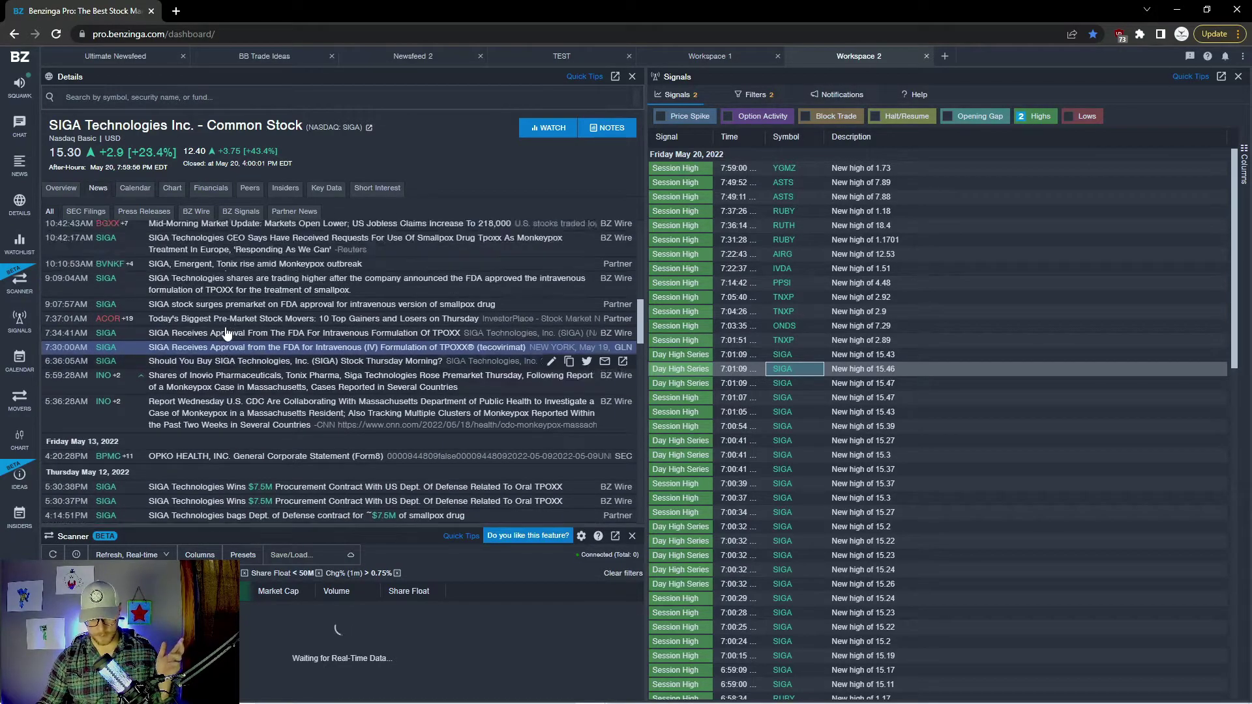
scroll(227, 331, up, 9)
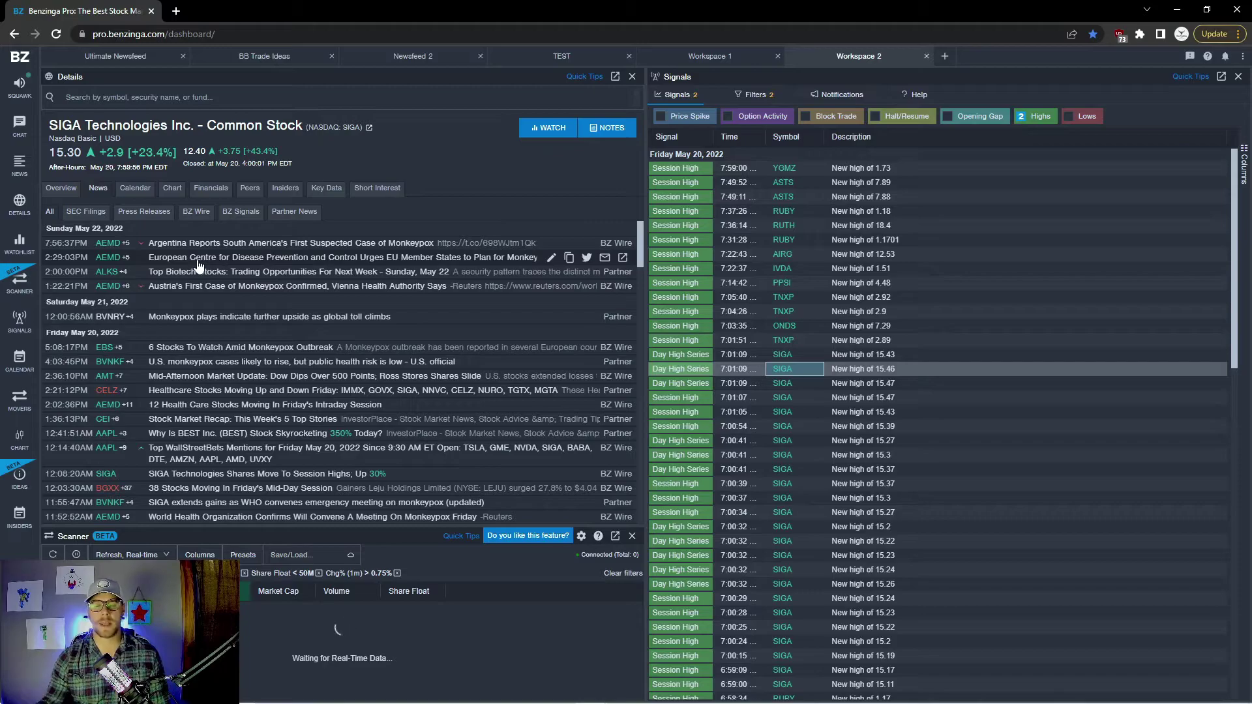
Load TNXP from its Session High signal and switch Details from its news to its chart to examine it.
mouse_move(770, 375)
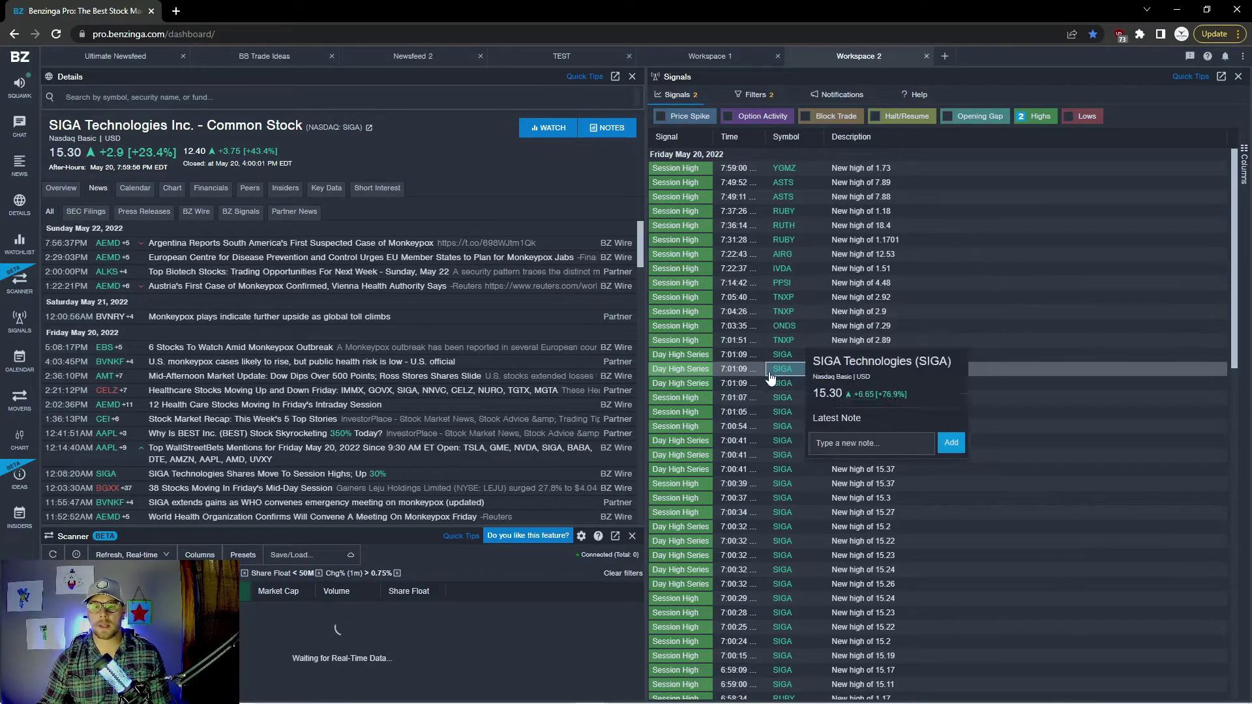
click(781, 340)
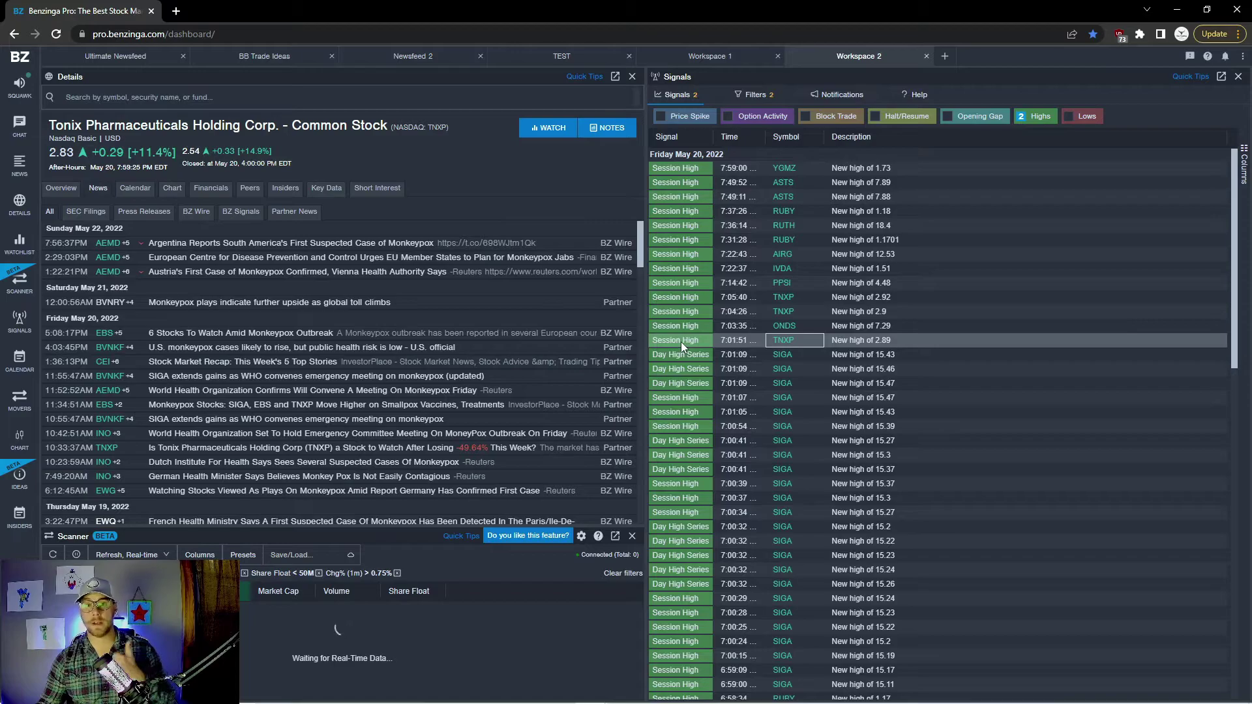
click(172, 188)
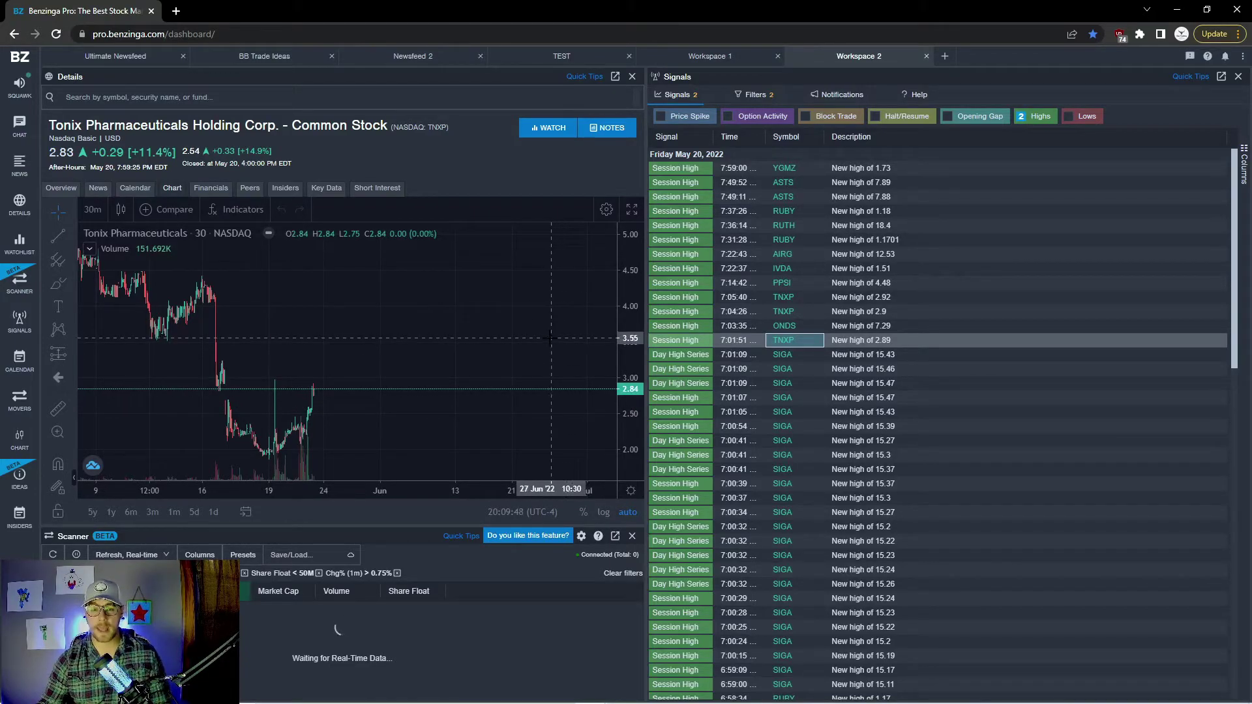
drag(552, 338, 529, 302)
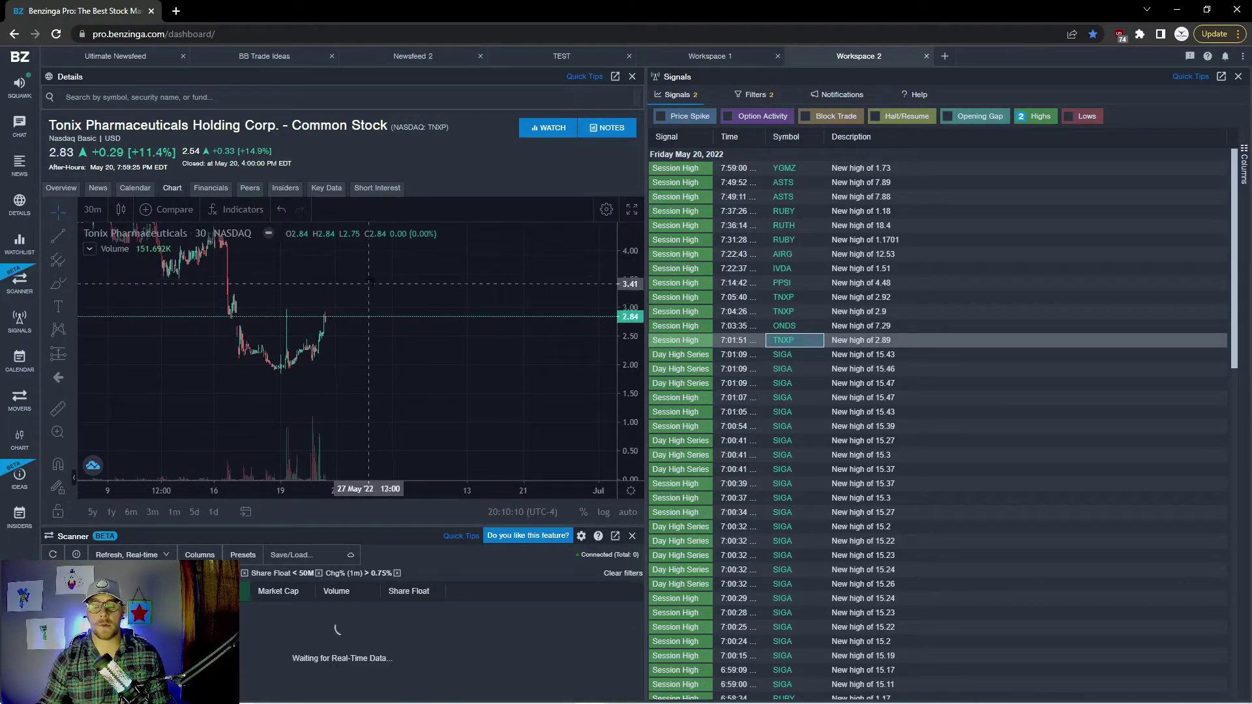
Load SIGA's chart and draw horizontal lines on it at about 14.49, 13.26 and 15.62.
click(783, 358)
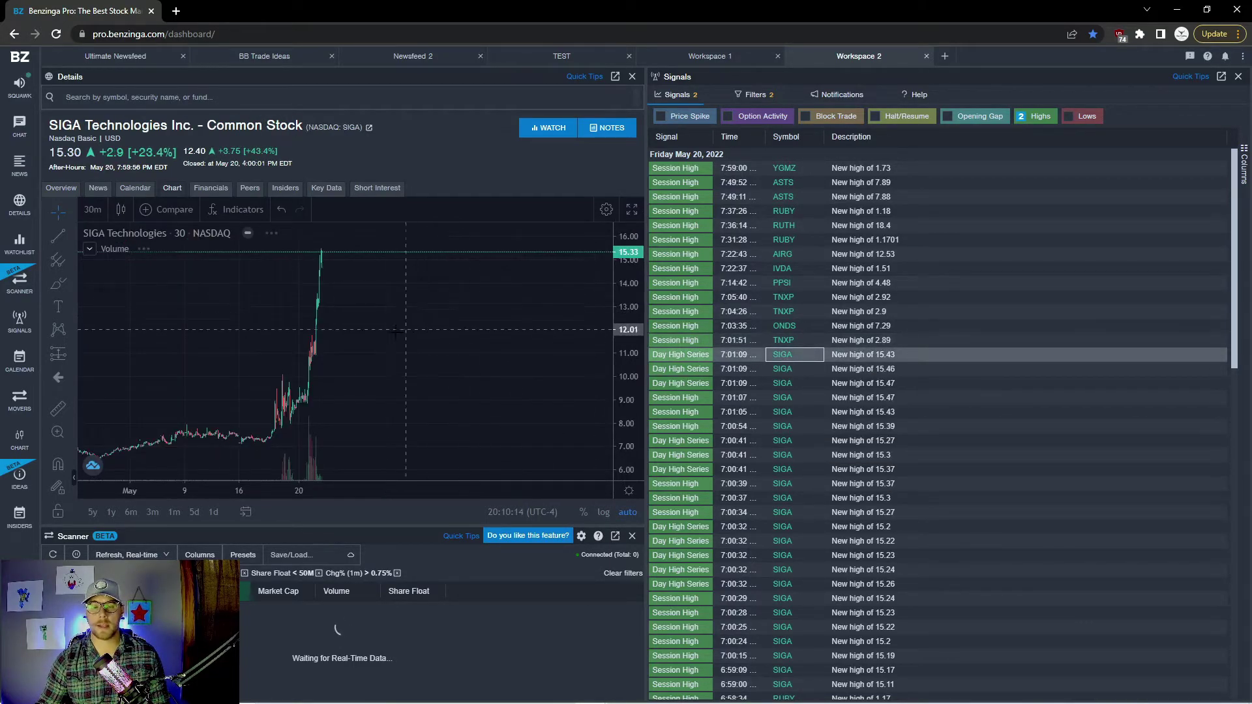
scroll(231, 355, up, 5)
scroll(231, 355, down, 5)
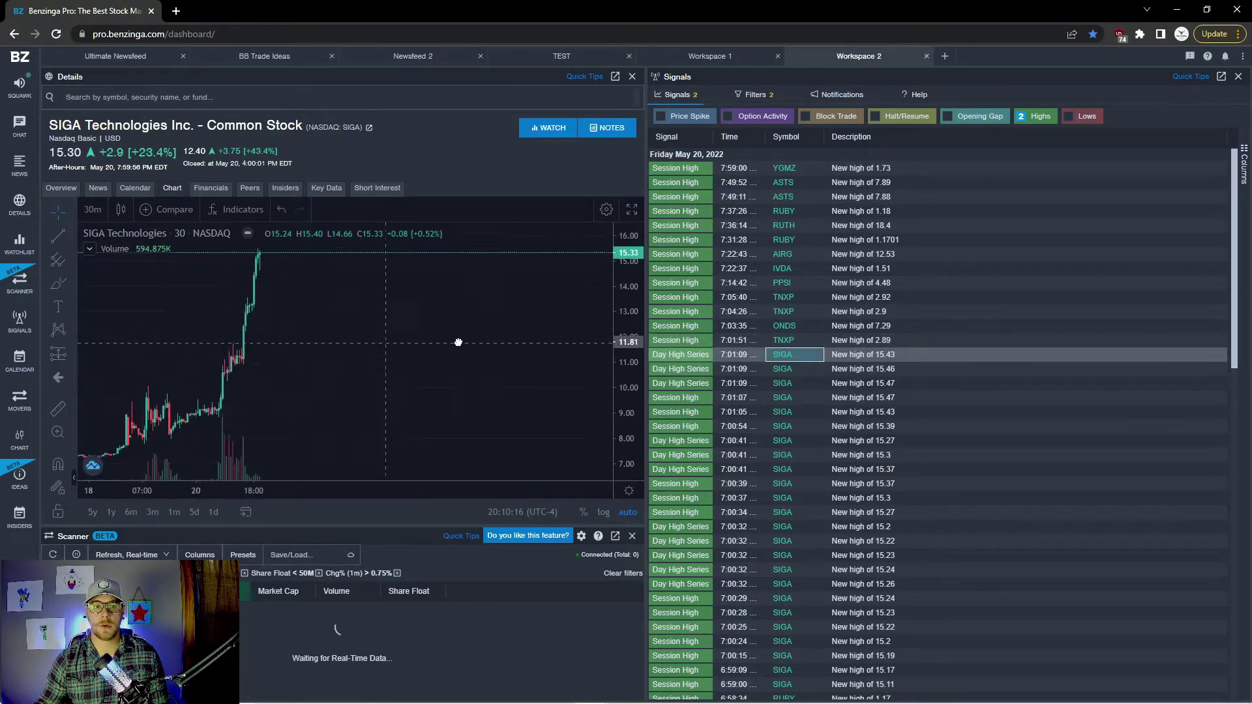
drag(304, 359, 445, 361)
scroll(445, 360, down, 3)
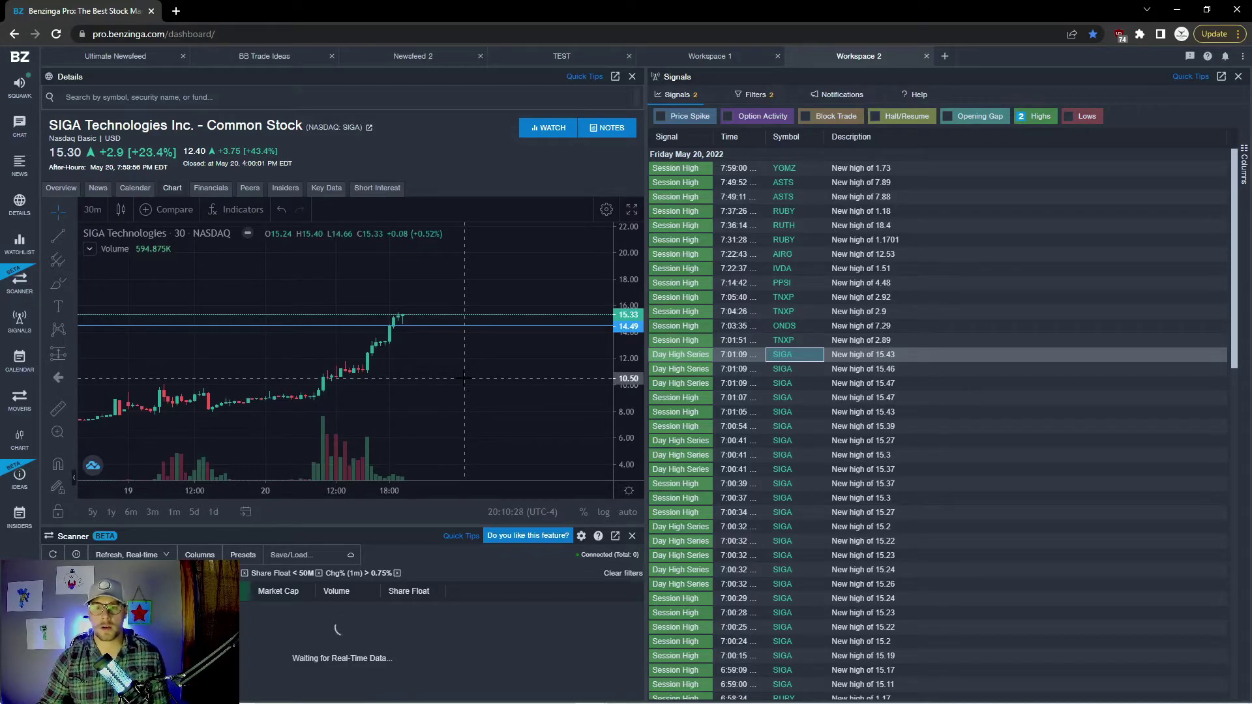
click(446, 341)
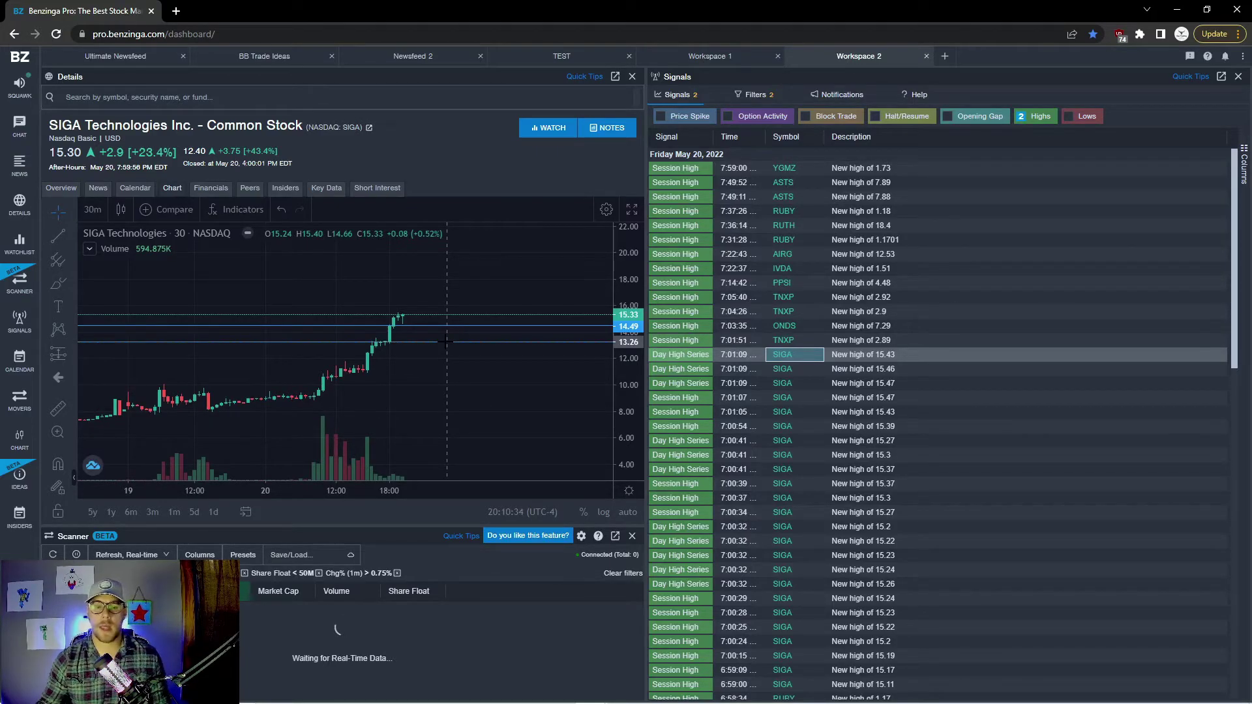
click(479, 310)
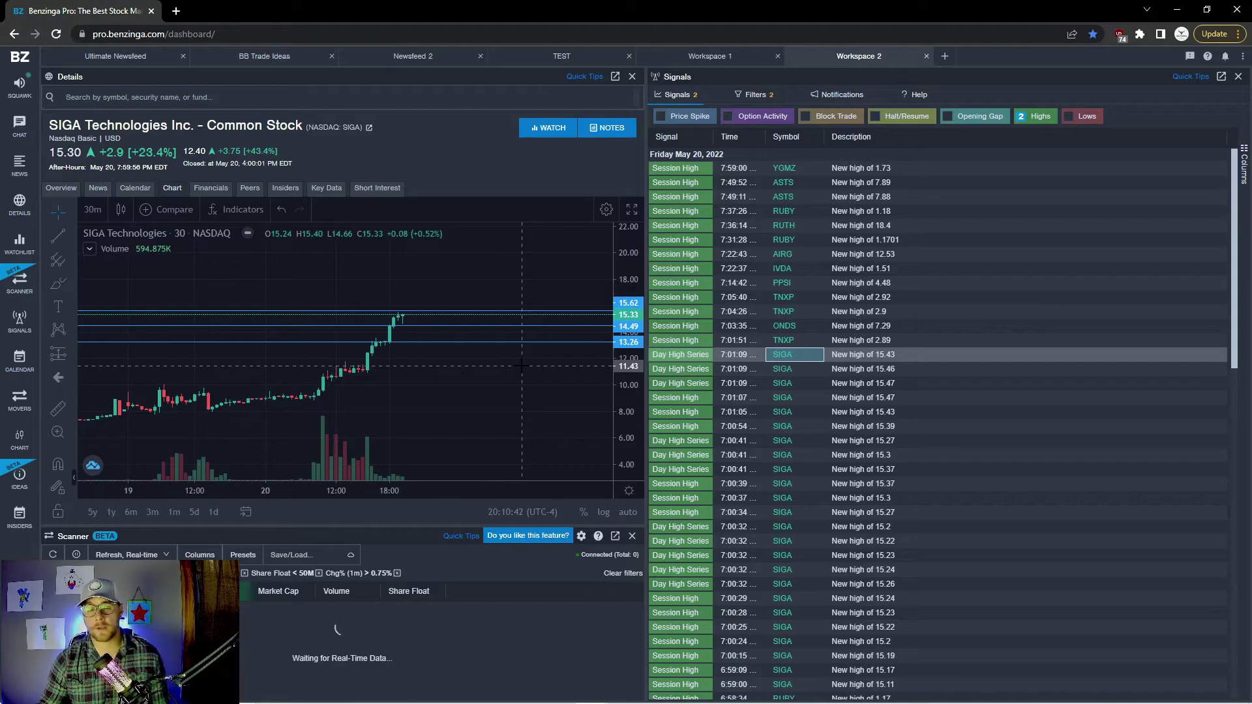
scroll(293, 306, down, 1)
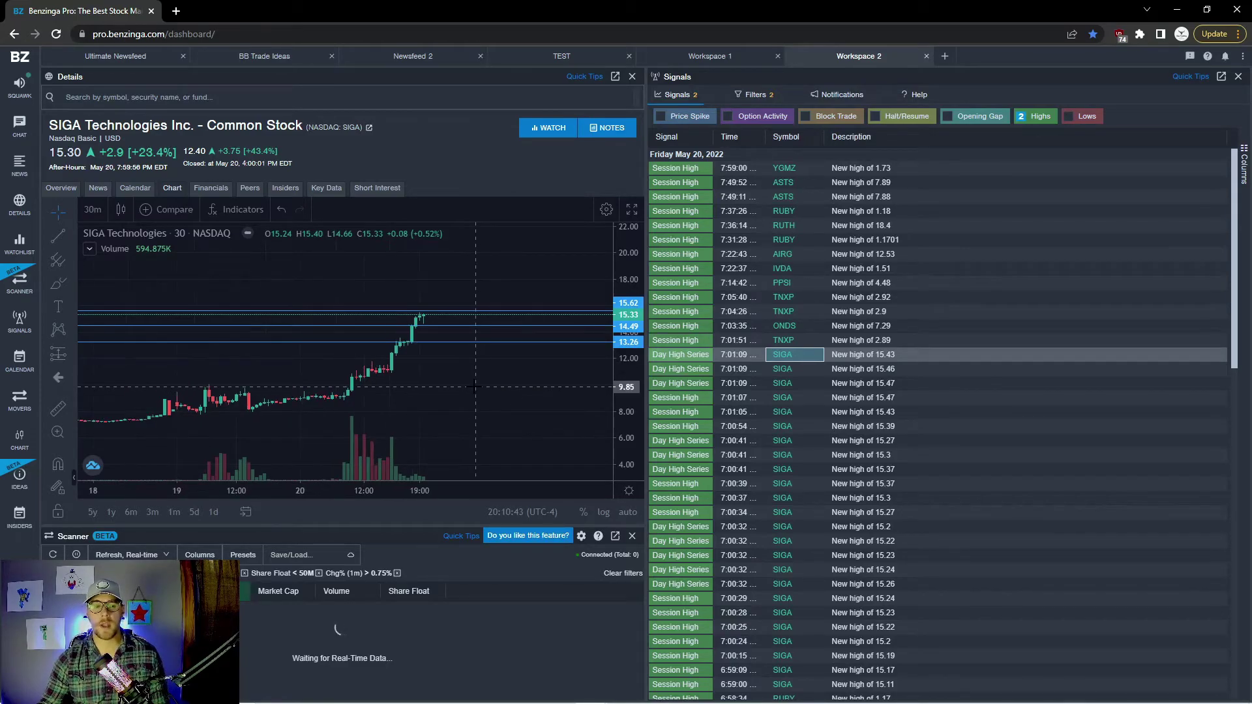
Remove the three drawn horizontal lines from SIGA's chart.
click(71, 237)
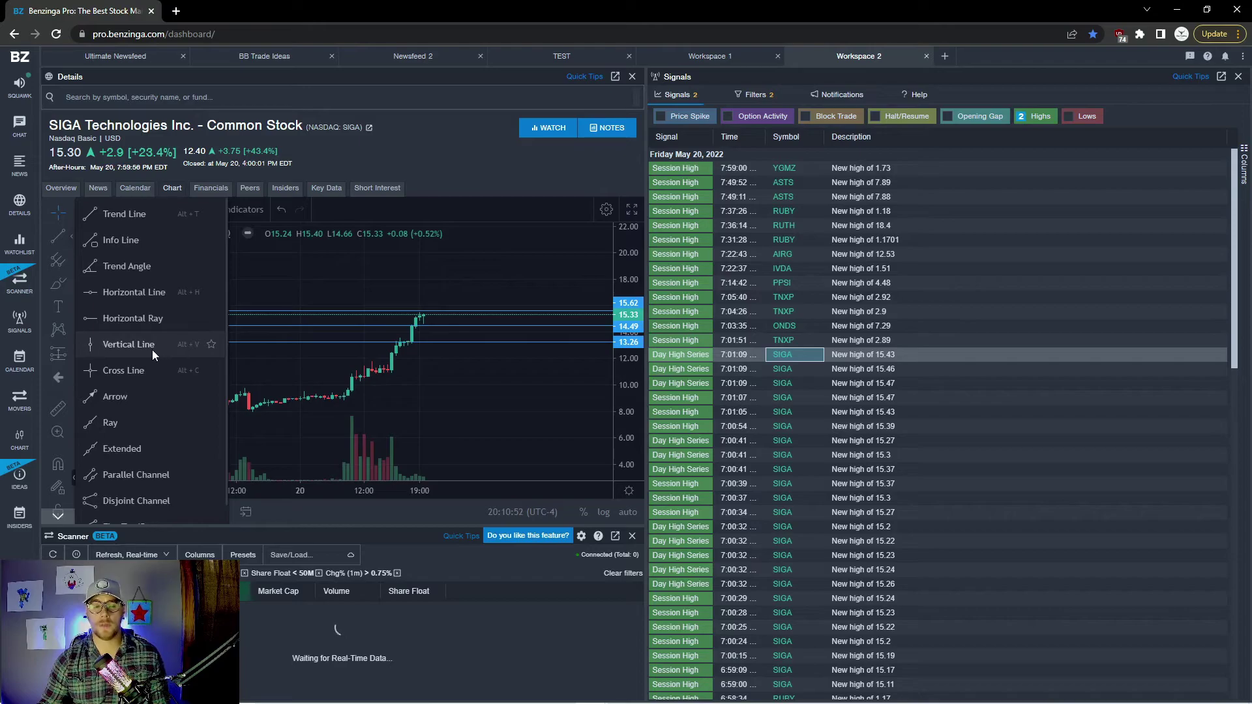
click(495, 268)
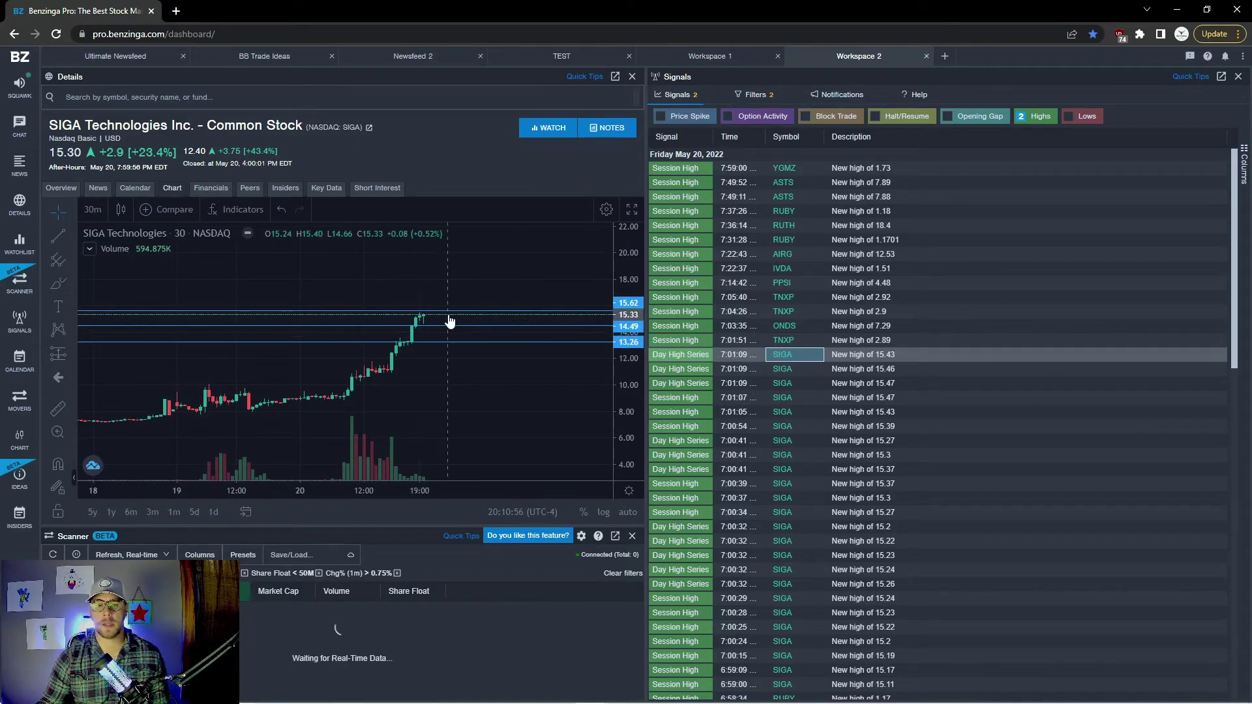
right_click(364, 276)
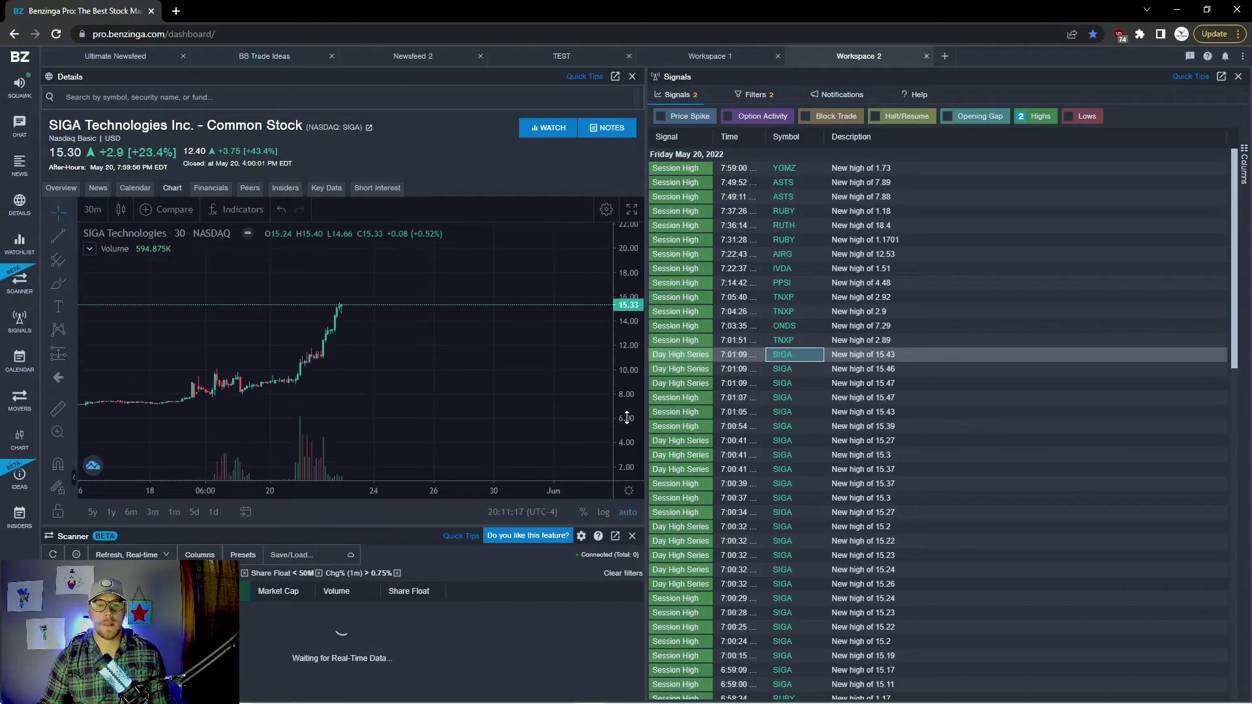
Read SIGA's news headlines in Details, then return to its 30-minute chart and examine the recent price run-up.
drag(464, 375, 494, 365)
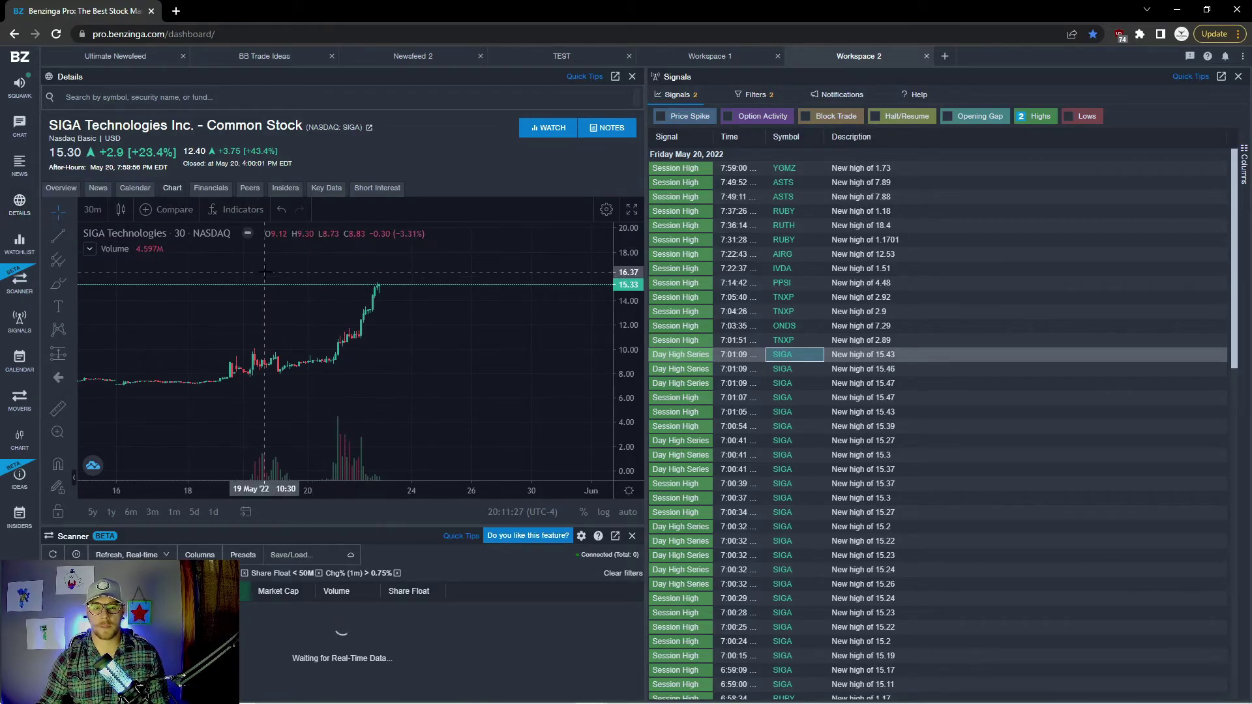
mouse_move(49, 192)
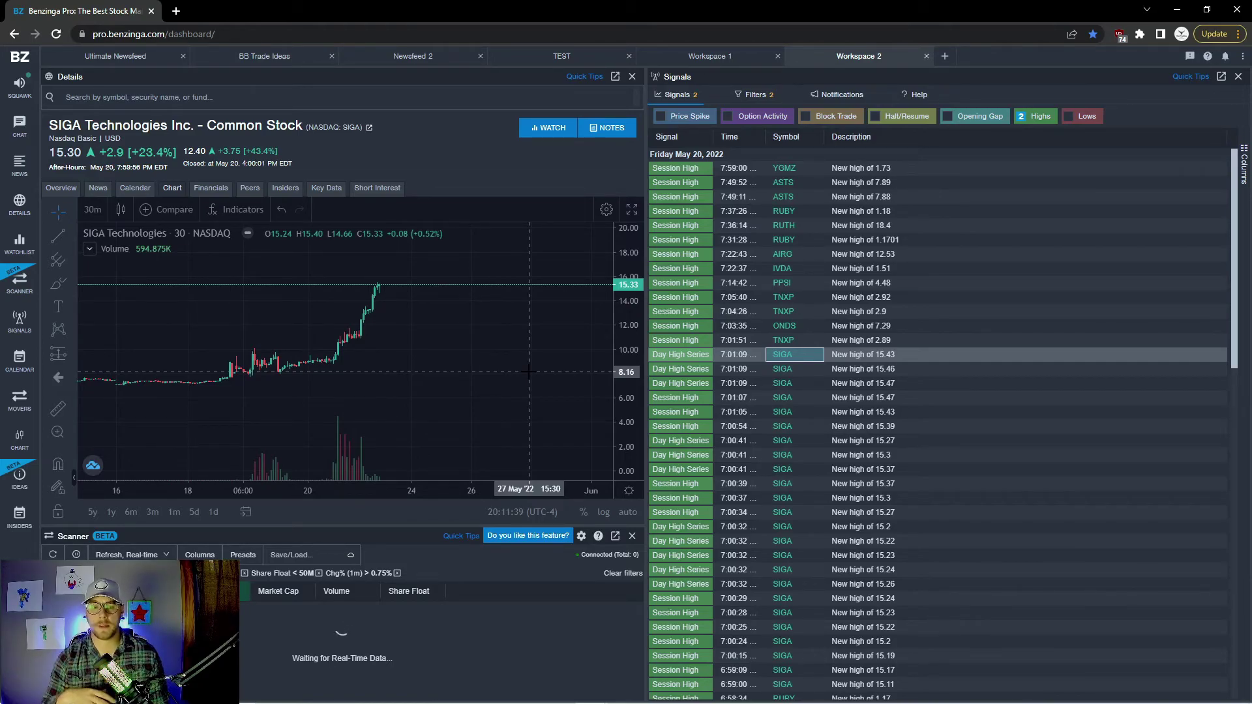
click(99, 189)
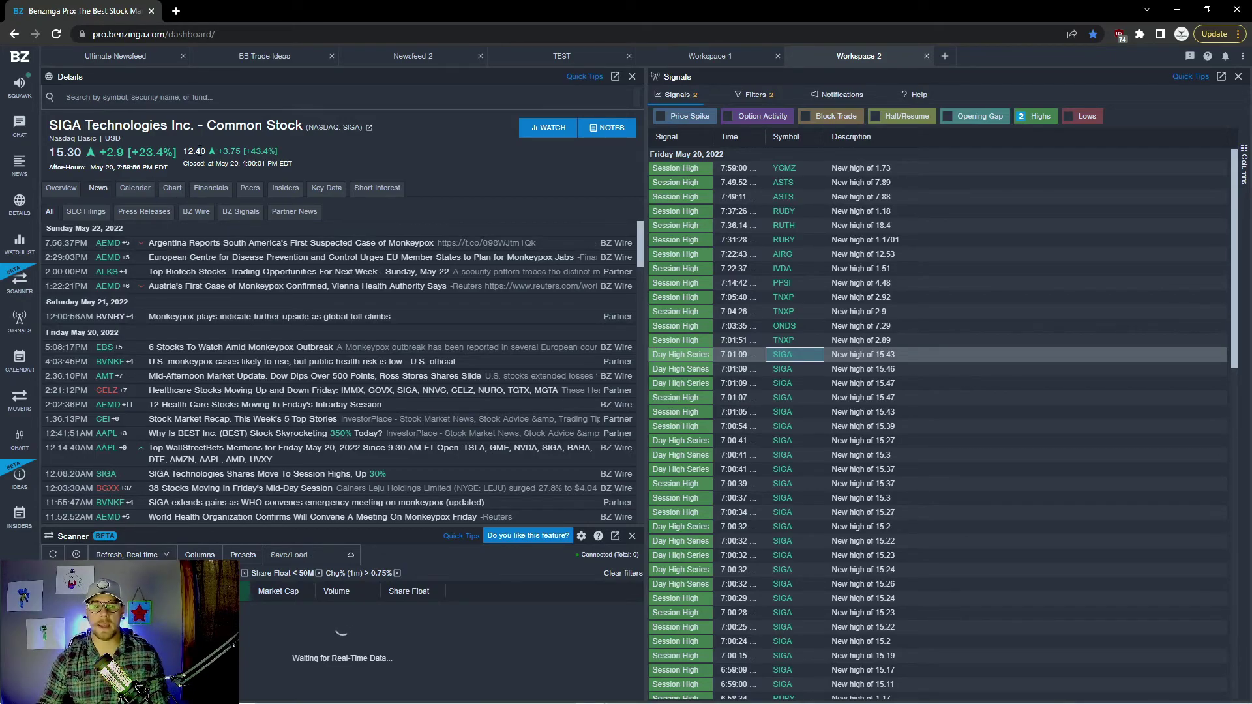
click(171, 190)
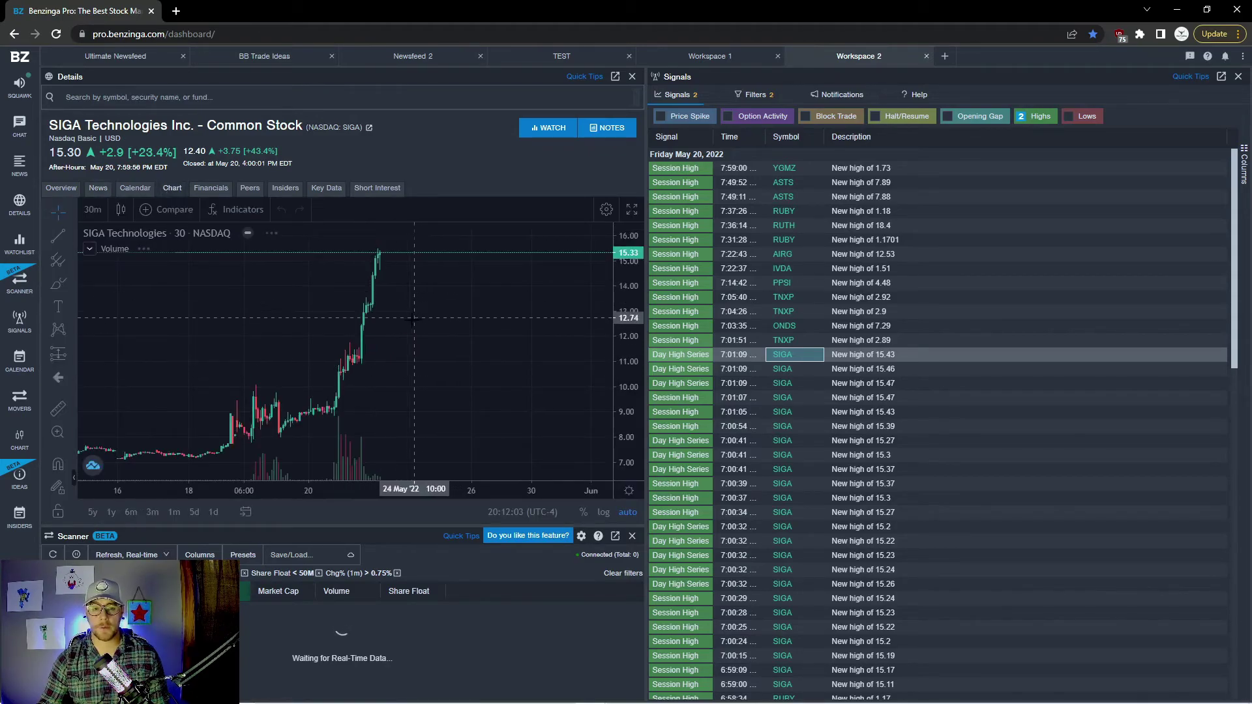
drag(333, 333, 536, 383)
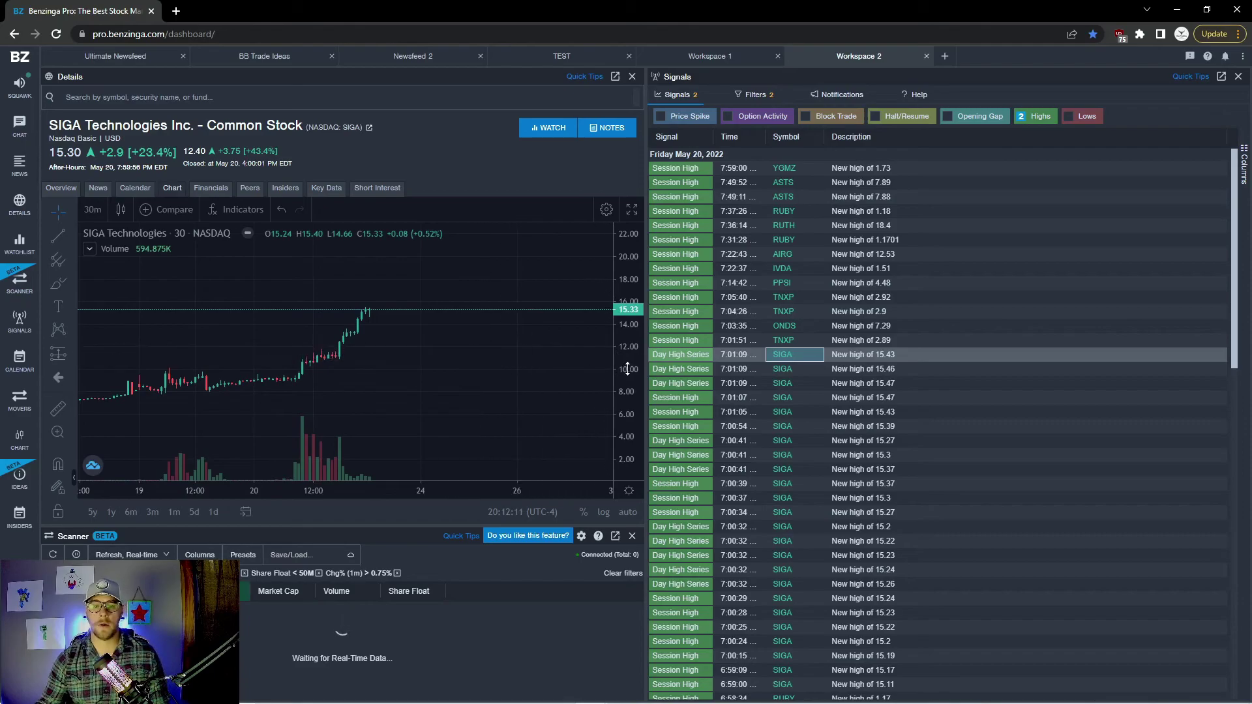
drag(512, 365, 547, 374)
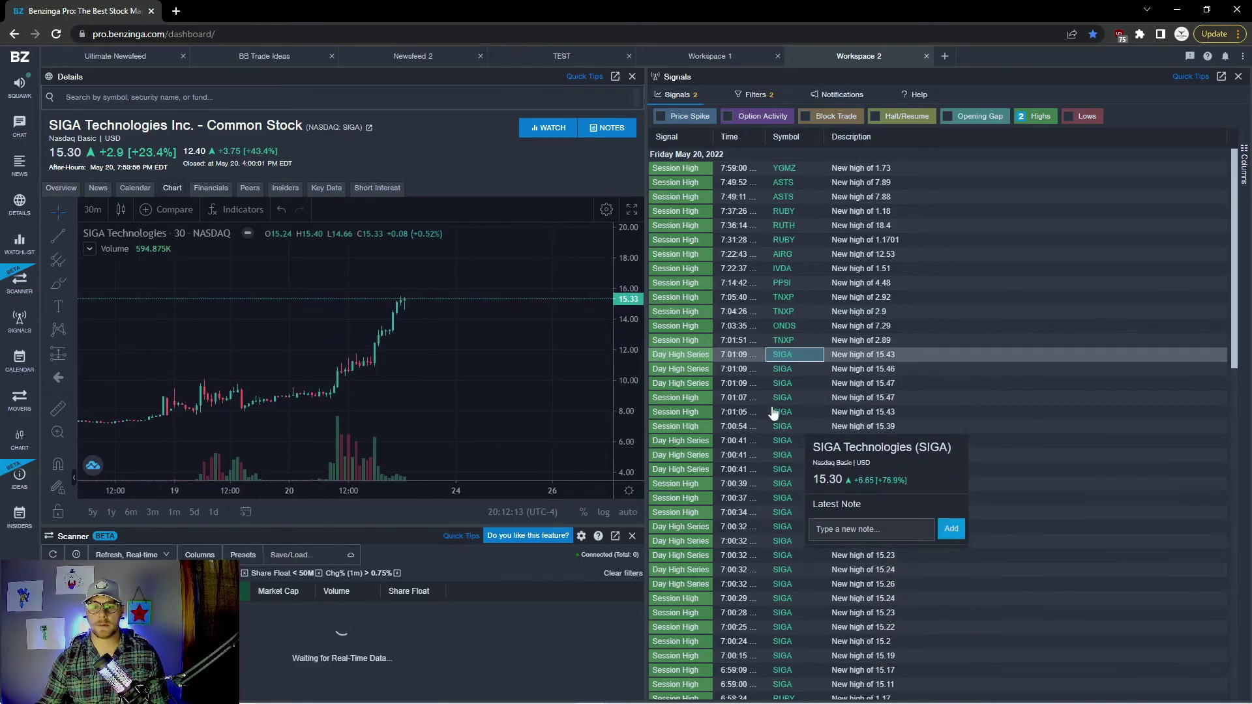